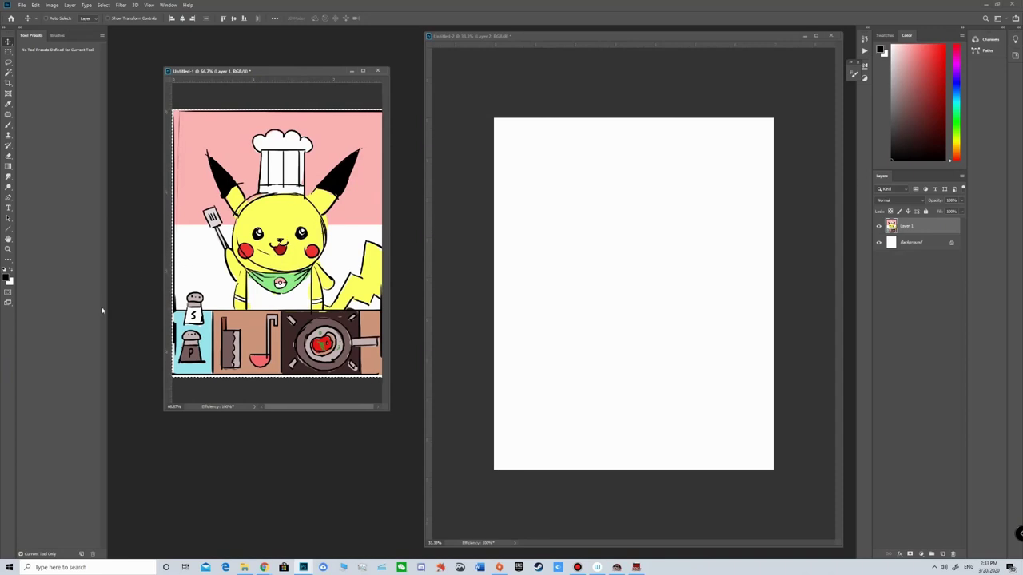
Show the pencil, eraser, sketchbook, marker, oil pastel and Prismacolor picture layers in the blank portrait document.
{"action": "key", "text": "z"}
{"action": "left_click", "coordinate": [246, 176], "text": "alt"}
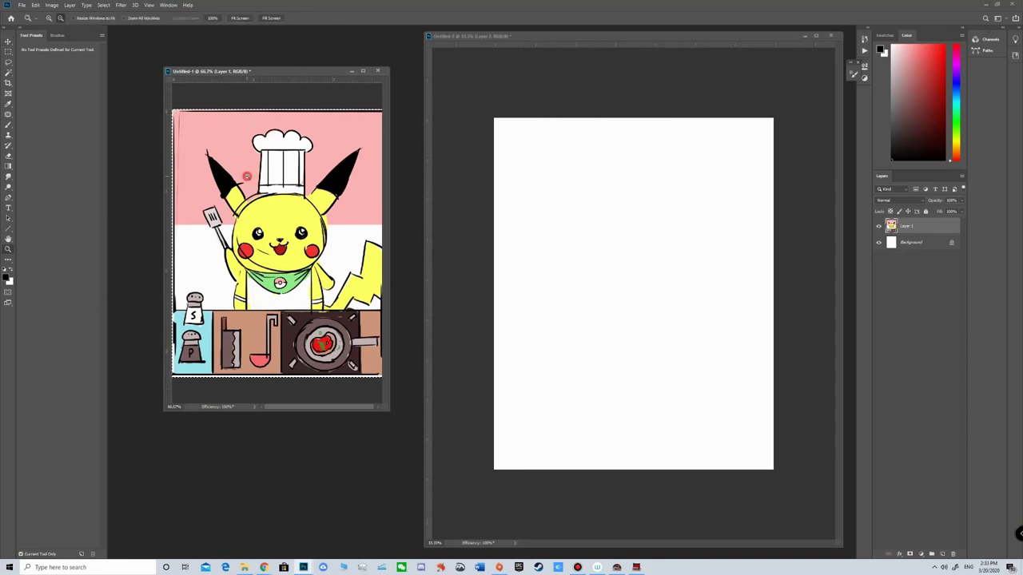
{"action": "left_click", "coordinate": [699, 211]}
{"action": "left_click", "coordinate": [699, 212]}
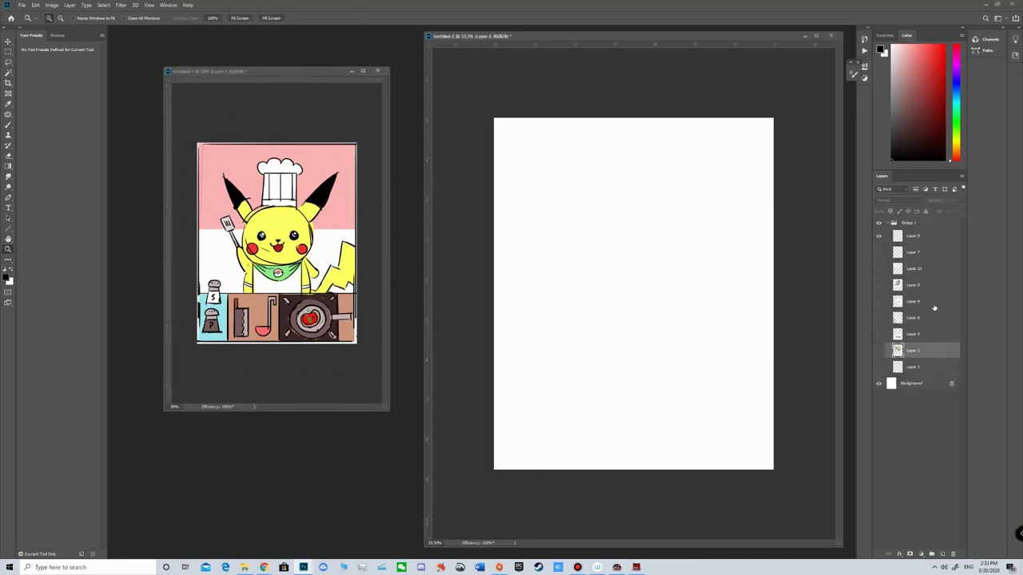
{"action": "left_click", "coordinate": [879, 350]}
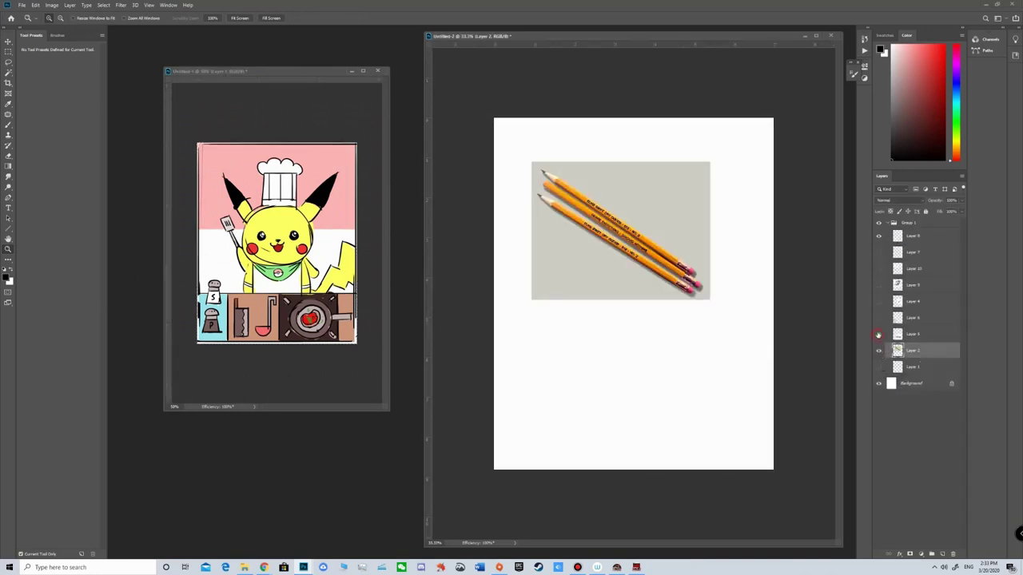
{"action": "left_click", "coordinate": [878, 334]}
{"action": "left_click", "coordinate": [878, 318]}
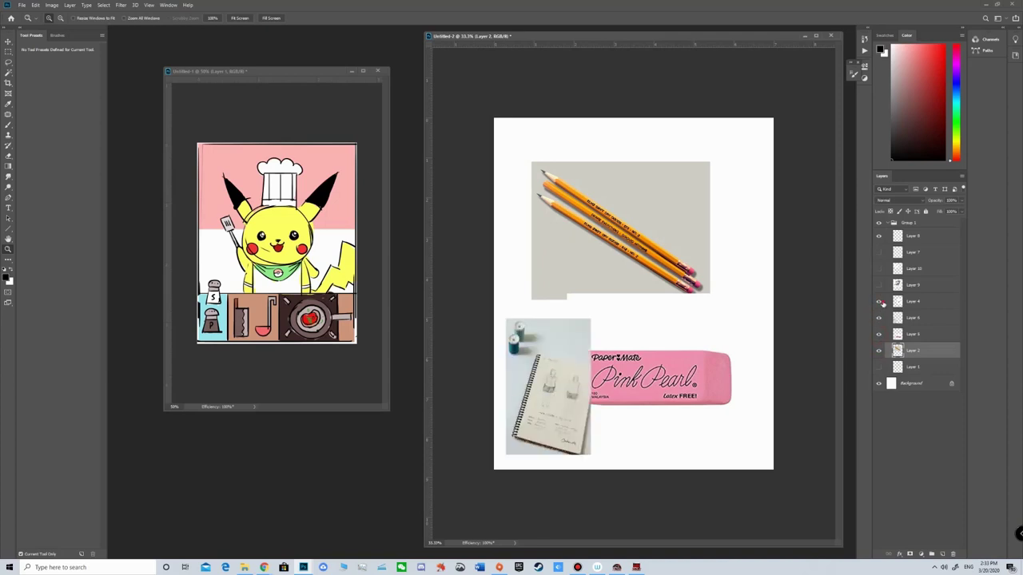
{"action": "left_click", "coordinate": [880, 302]}
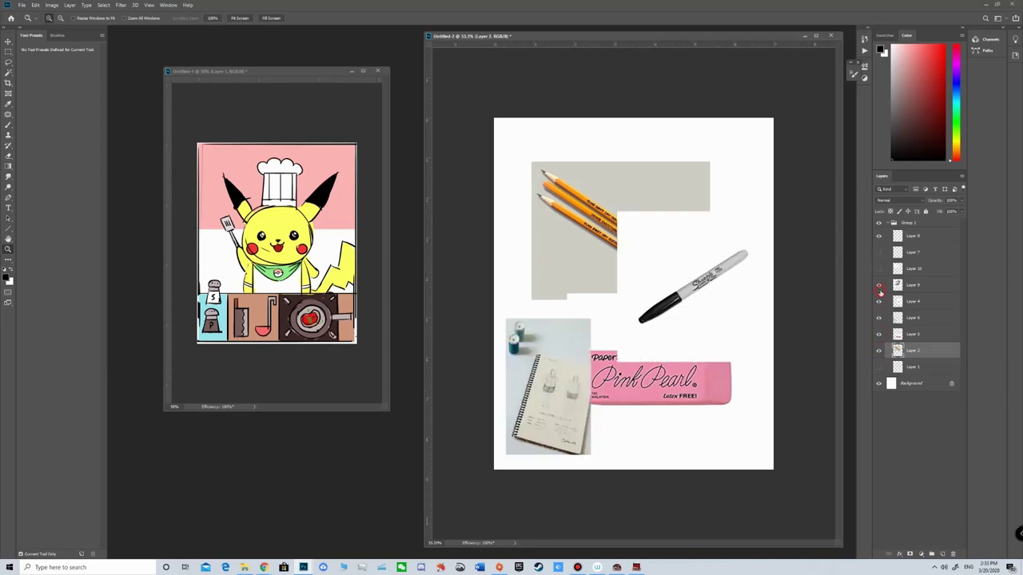
{"action": "left_click", "coordinate": [879, 286]}
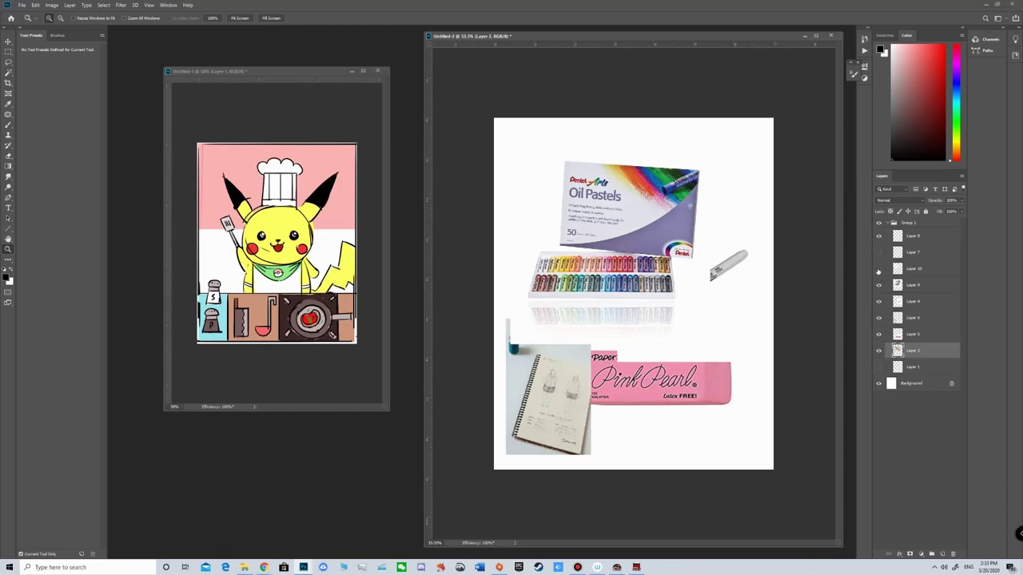
{"action": "left_click", "coordinate": [878, 270]}
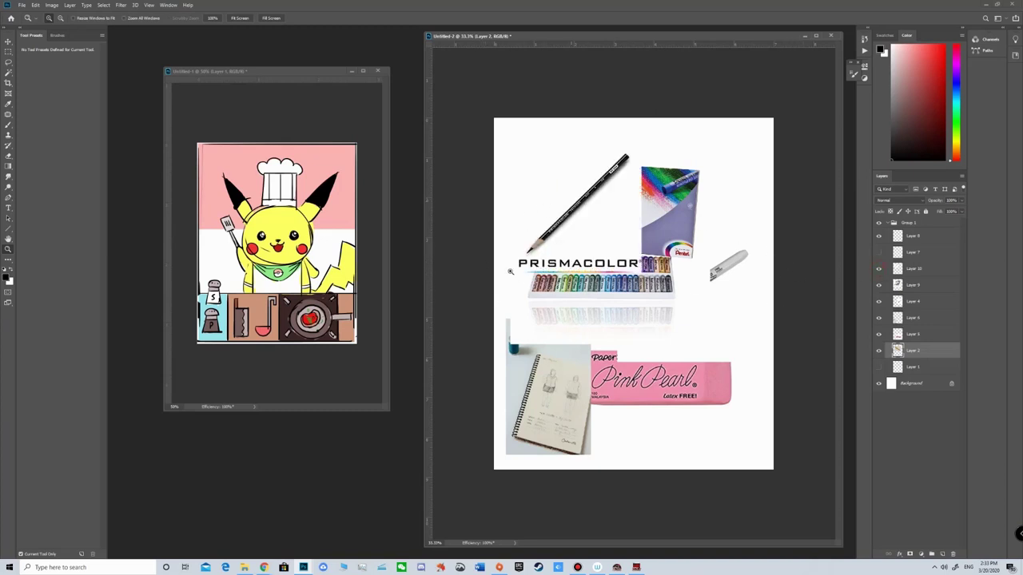
Move the Prismacolor pencil picture down below the oil pastels, over the eraser.
{"action": "left_click", "coordinate": [906, 302]}
{"action": "key", "text": "v"}
{"action": "left_click_drag", "start_coordinate": [584, 219], "coordinate": [595, 307]}
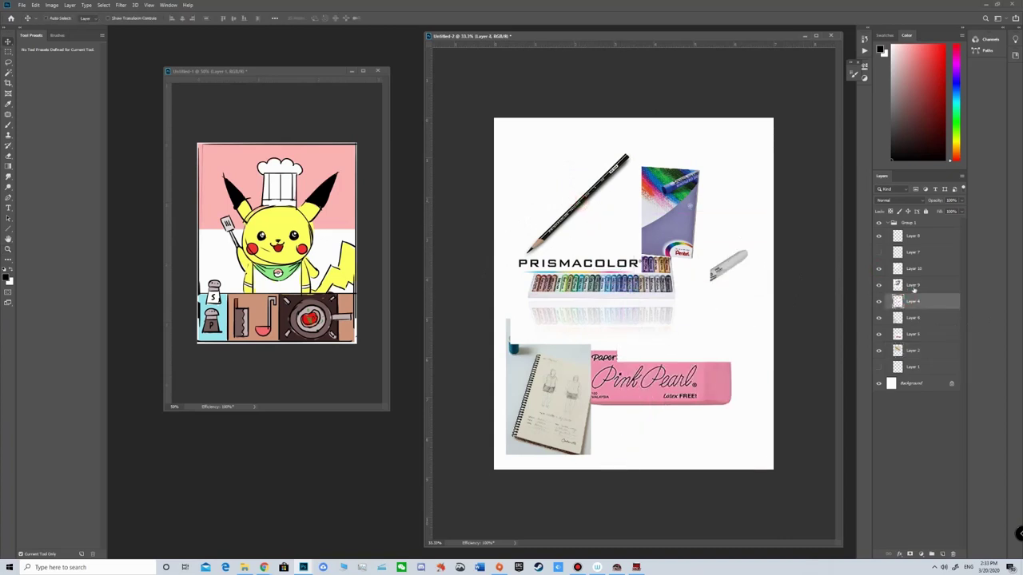
{"action": "left_click", "coordinate": [631, 195], "text": "ctrl"}
{"action": "left_click", "coordinate": [921, 268]}
{"action": "left_click_drag", "start_coordinate": [616, 207], "coordinate": [680, 373]}
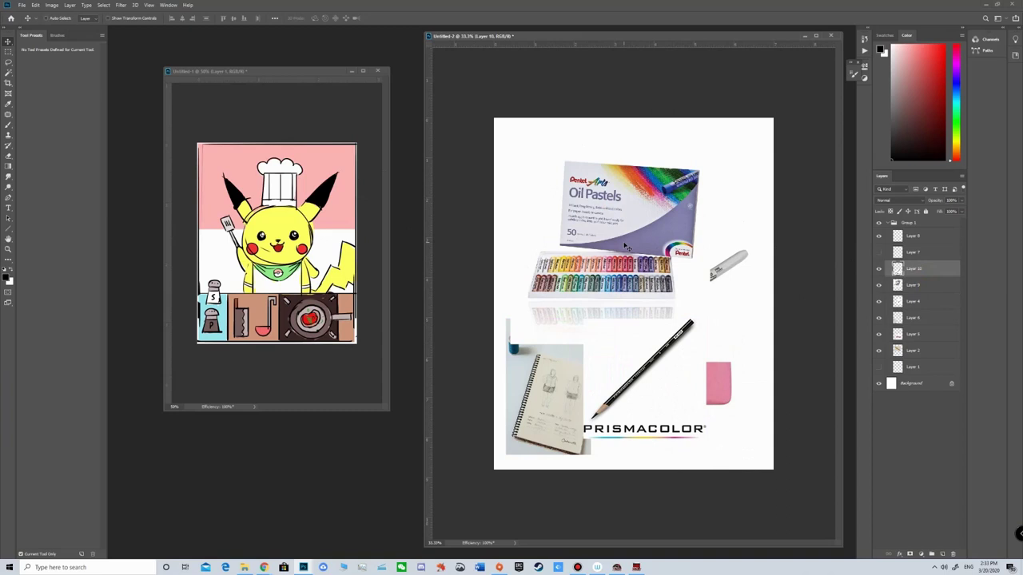
Reposition the Pikachu reference window and enlarge it so the whole picture stays in view beside the drawing canvas.
{"action": "left_click_drag", "start_coordinate": [244, 73], "coordinate": [208, 48]}
{"action": "left_click", "coordinate": [353, 386]}
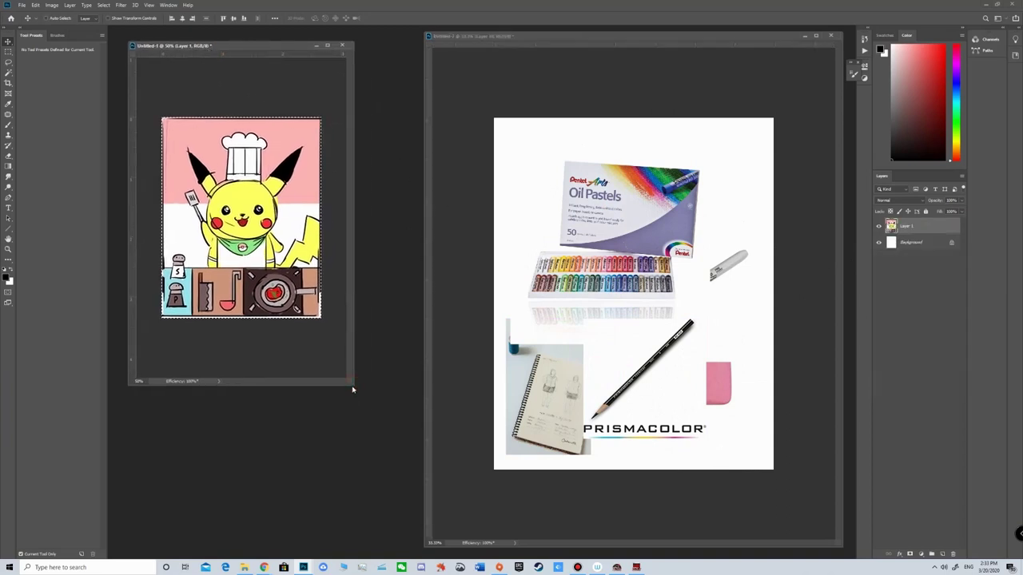
{"action": "left_click", "coordinate": [351, 385]}
{"action": "left_click_drag", "start_coordinate": [350, 384], "coordinate": [386, 448]}
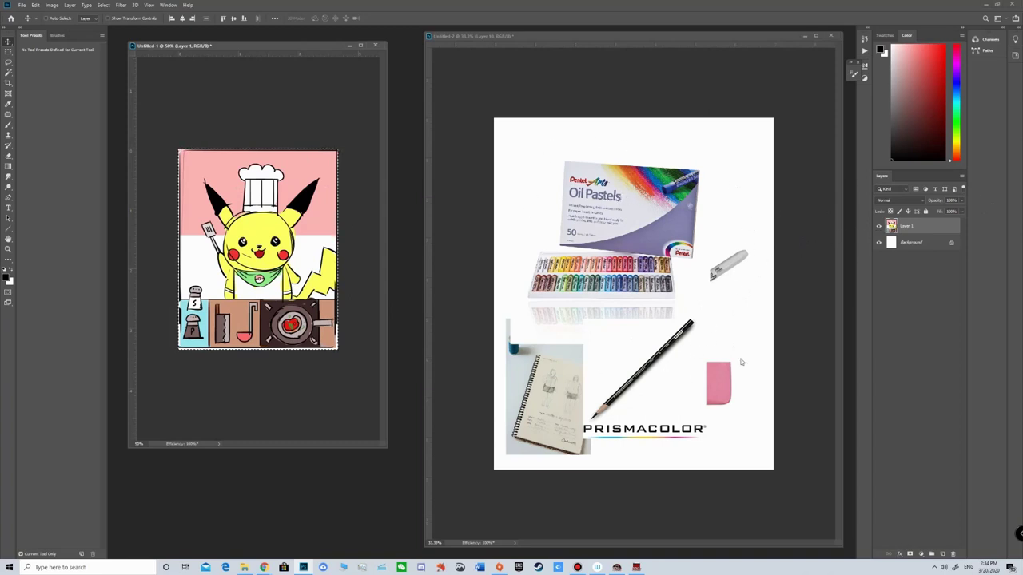
{"action": "left_click", "coordinate": [878, 226]}
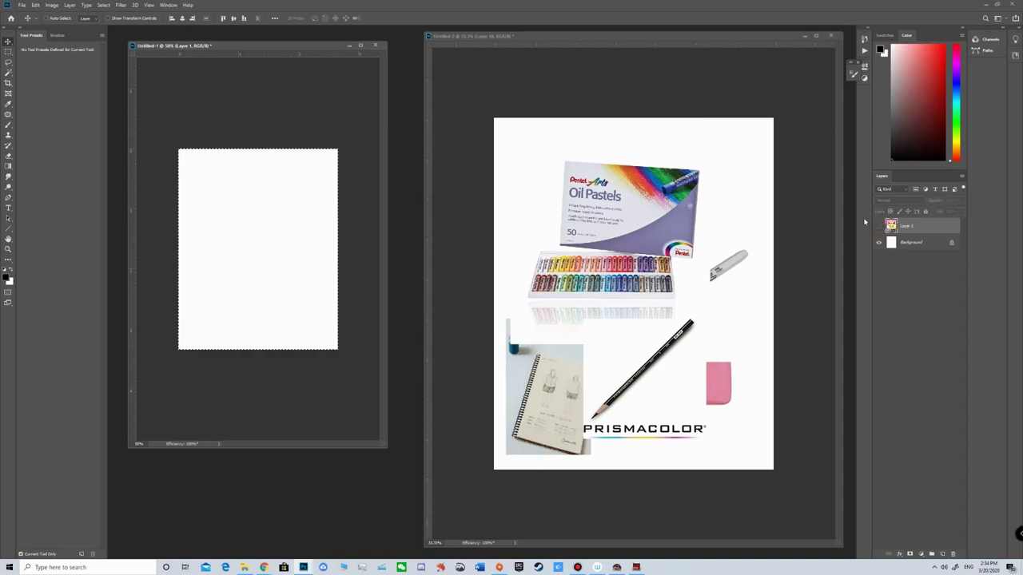
{"action": "left_click", "coordinate": [878, 226]}
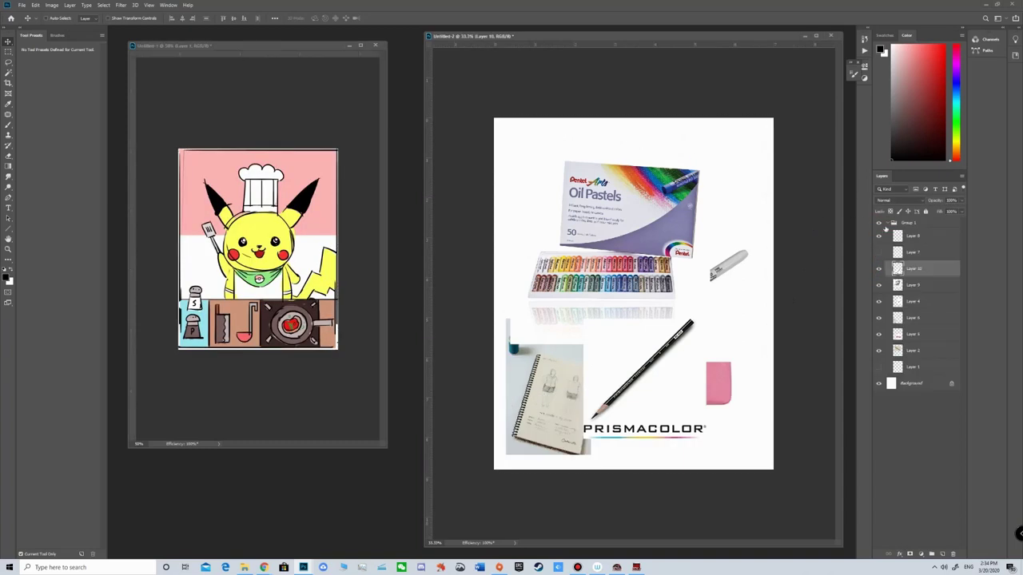
Hide Group 1, delete its Layer 10 and collapse the group.
{"action": "left_click", "coordinate": [879, 226]}
{"action": "left_click", "coordinate": [952, 554]}
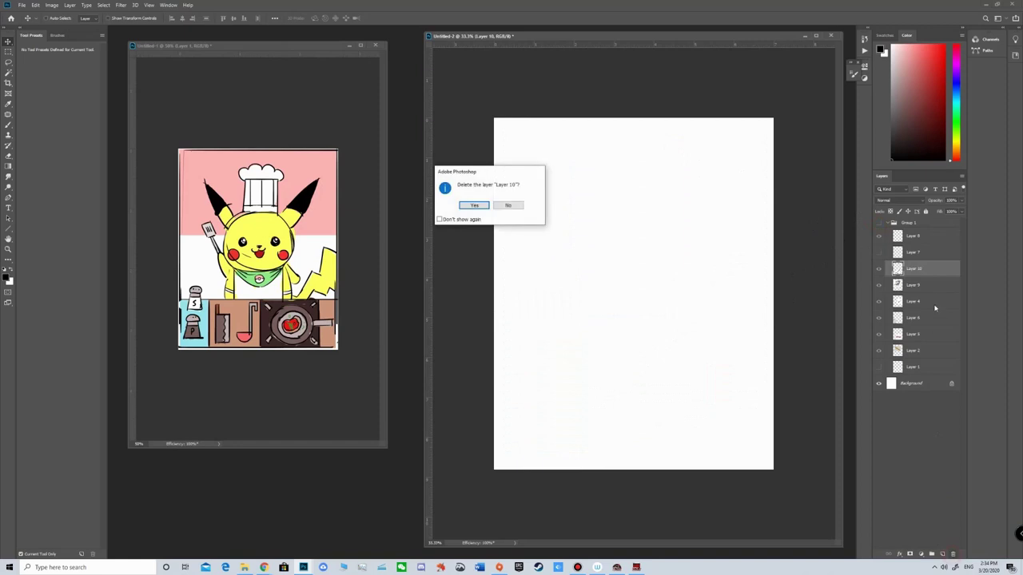
{"action": "key", "text": "Return"}
{"action": "left_click", "coordinate": [893, 223]}
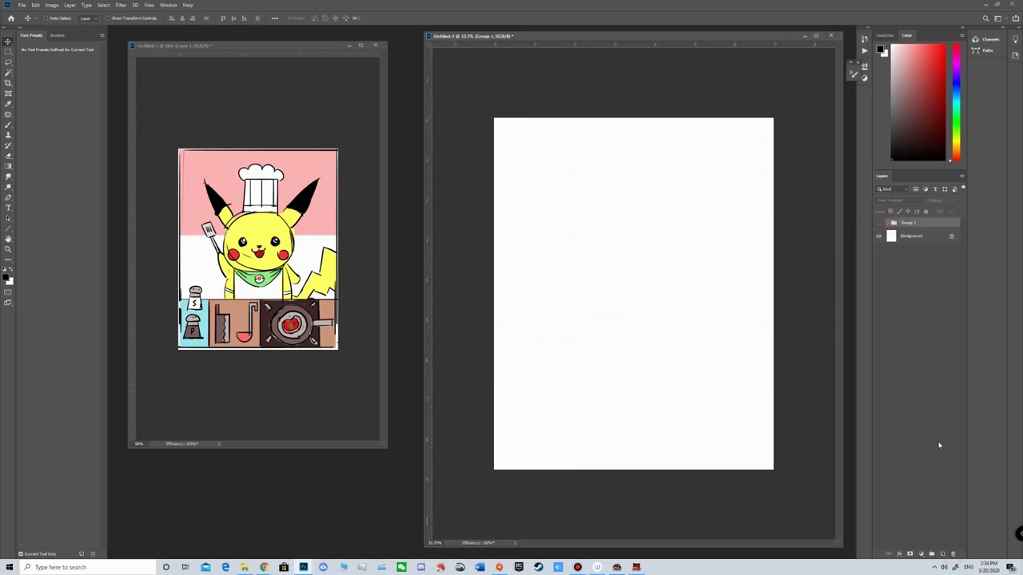
Add a new layer and draw a straight horizontal counter line across the lower canvas with a dark gray pencil brush preset.
{"action": "left_click", "coordinate": [944, 553]}
{"action": "key", "text": "b"}
{"action": "left_click_drag", "start_coordinate": [103, 73], "coordinate": [101, 110]}
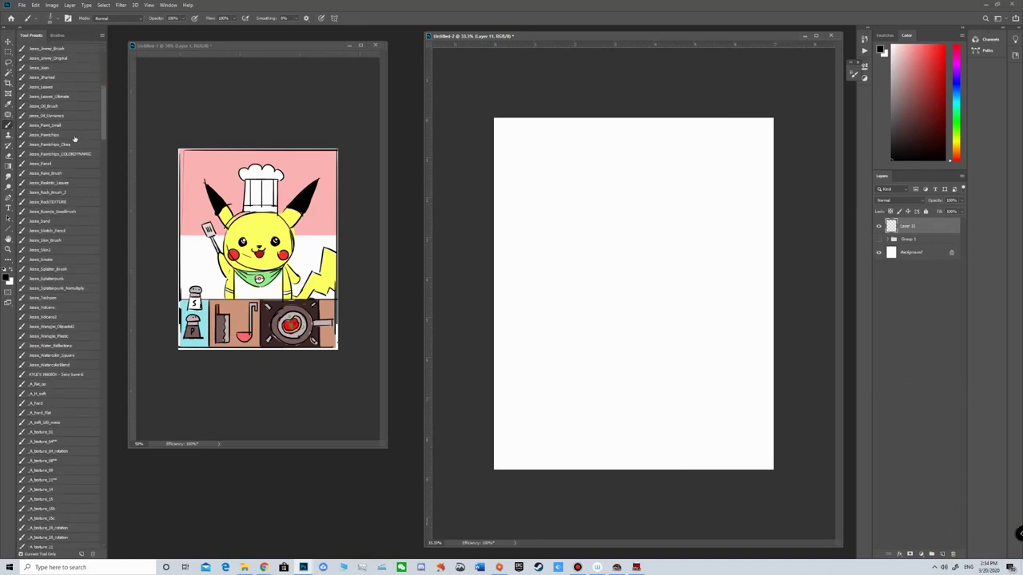
{"action": "left_click", "coordinate": [75, 163]}
{"action": "left_click", "coordinate": [892, 138]}
{"action": "mouse_move", "coordinate": [493, 375]}
{"action": "left_mouse_down"}
{"action": "mouse_move", "coordinate": [619, 407]}
{"action": "mouse_move", "coordinate": [835, 411]}
{"action": "left_mouse_up"}
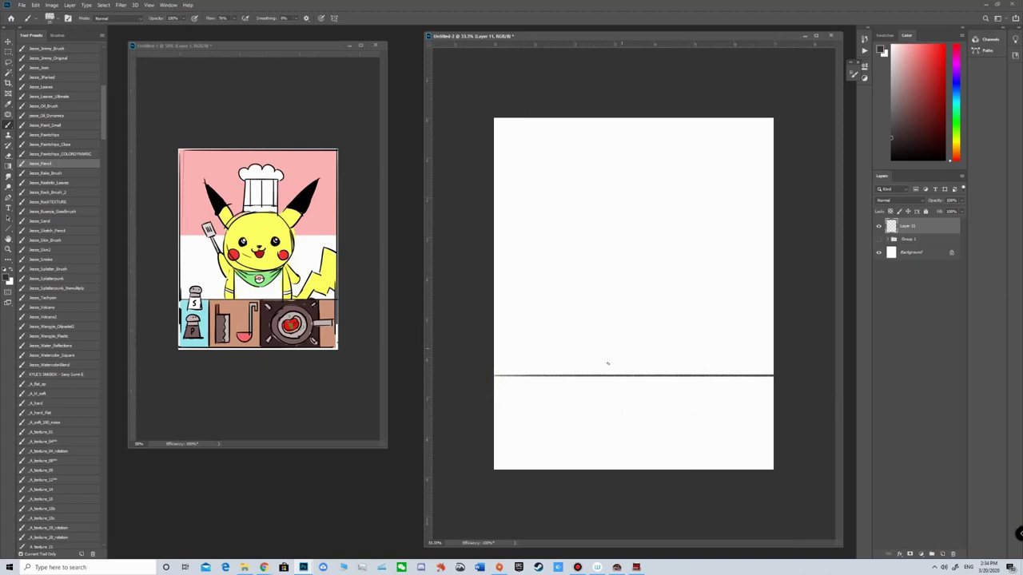
Sketch a dome-shaped body standing on the middle of the counter line, reinforcing both of its sides.
{"action": "mouse_move", "coordinate": [568, 372]}
{"action": "left_mouse_down"}
{"action": "mouse_move", "coordinate": [570, 341]}
{"action": "mouse_move", "coordinate": [640, 291]}
{"action": "left_mouse_up"}
{"action": "key", "text": "ctrl+z"}
{"action": "mouse_move", "coordinate": [562, 373]}
{"action": "left_mouse_down"}
{"action": "mouse_move", "coordinate": [565, 324]}
{"action": "mouse_move", "coordinate": [660, 290]}
{"action": "mouse_move", "coordinate": [688, 374]}
{"action": "left_mouse_up"}
{"action": "key", "text": "ctrl+z"}
{"action": "mouse_move", "coordinate": [574, 374]}
{"action": "left_mouse_down"}
{"action": "mouse_move", "coordinate": [573, 328]}
{"action": "mouse_move", "coordinate": [676, 289]}
{"action": "mouse_move", "coordinate": [697, 374]}
{"action": "left_mouse_up"}
{"action": "mouse_move", "coordinate": [584, 307]}
{"action": "left_mouse_down"}
{"action": "mouse_move", "coordinate": [571, 375]}
{"action": "mouse_move", "coordinate": [587, 309]}
{"action": "left_mouse_up"}
{"action": "left_click_drag", "start_coordinate": [697, 313], "coordinate": [703, 368]}
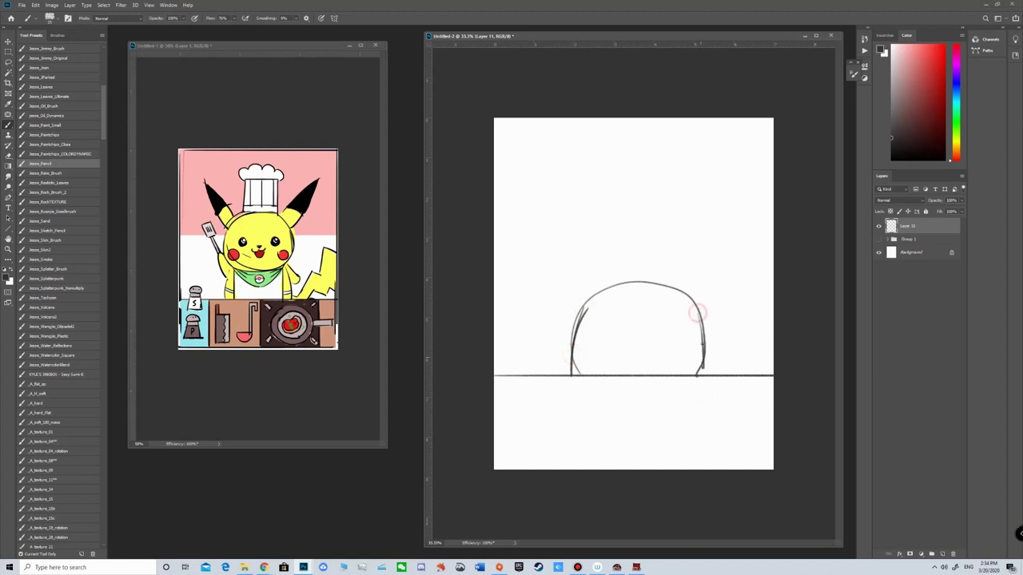
Erase the stray lines inside the body's lower corners and sides with the _HARD eraser preset.
{"action": "key", "text": "e"}
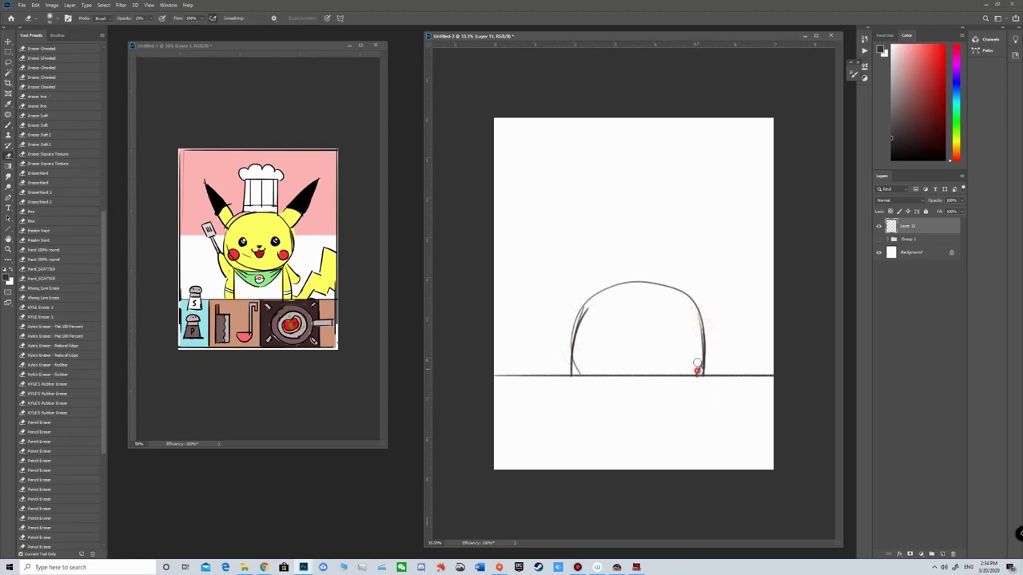
{"action": "left_click_drag", "start_coordinate": [104, 232], "coordinate": [104, 70]}
{"action": "left_click", "coordinate": [76, 59]}
{"action": "mouse_move", "coordinate": [698, 372]}
{"action": "left_mouse_down"}
{"action": "mouse_move", "coordinate": [700, 344]}
{"action": "mouse_move", "coordinate": [696, 373]}
{"action": "left_mouse_up"}
{"action": "mouse_move", "coordinate": [590, 310]}
{"action": "left_mouse_down"}
{"action": "mouse_move", "coordinate": [578, 351]}
{"action": "mouse_move", "coordinate": [585, 310]}
{"action": "mouse_move", "coordinate": [574, 362]}
{"action": "mouse_move", "coordinate": [583, 334]}
{"action": "left_mouse_up"}
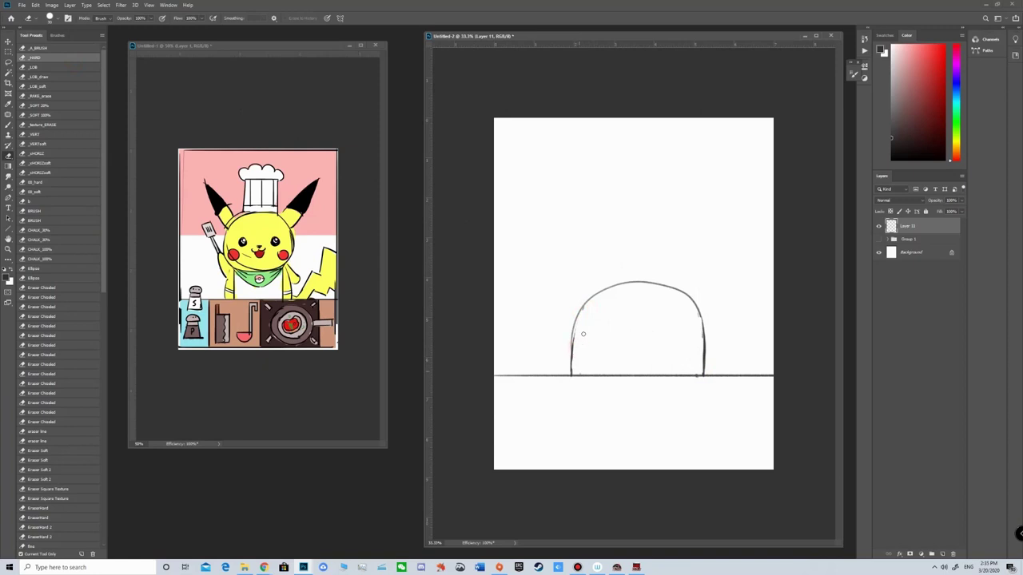
Sketch a large round head overlapping the top of the body and erase the surplus line along its lower-right edge.
{"action": "key", "text": "b"}
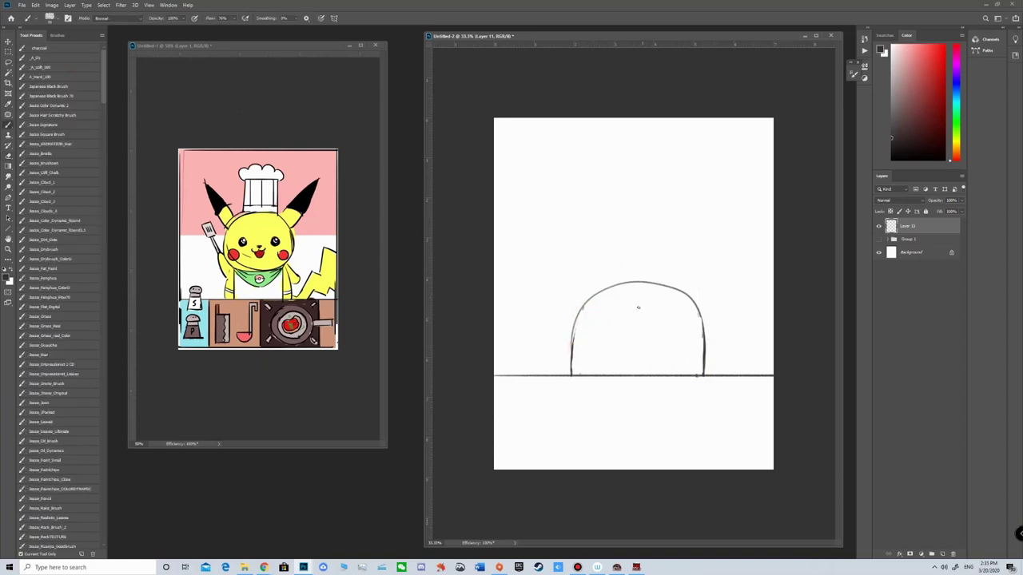
{"action": "mouse_move", "coordinate": [637, 308]}
{"action": "left_mouse_down"}
{"action": "mouse_move", "coordinate": [591, 238]}
{"action": "mouse_move", "coordinate": [683, 236]}
{"action": "mouse_move", "coordinate": [577, 265]}
{"action": "mouse_move", "coordinate": [653, 213]}
{"action": "mouse_move", "coordinate": [698, 290]}
{"action": "mouse_move", "coordinate": [643, 310]}
{"action": "mouse_move", "coordinate": [630, 204]}
{"action": "mouse_move", "coordinate": [716, 265]}
{"action": "mouse_move", "coordinate": [640, 303]}
{"action": "mouse_move", "coordinate": [646, 310]}
{"action": "mouse_move", "coordinate": [718, 269]}
{"action": "left_mouse_up"}
{"action": "key", "text": "ctrl+z"}
{"action": "key", "text": "ctrl+z"}
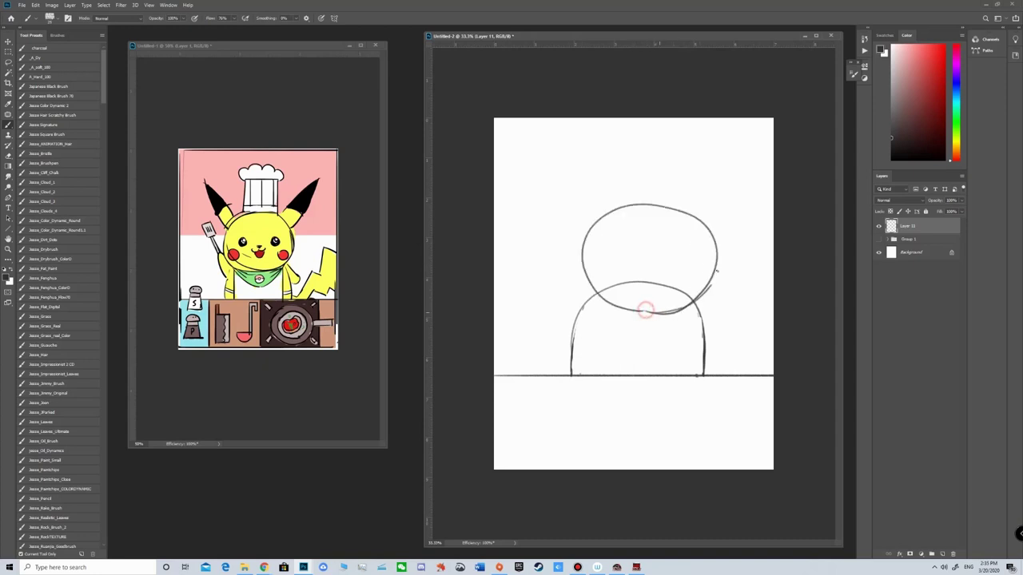
{"action": "key", "text": "ctrl+z"}
{"action": "left_click_drag", "start_coordinate": [642, 310], "coordinate": [717, 251]}
{"action": "key", "text": "e"}
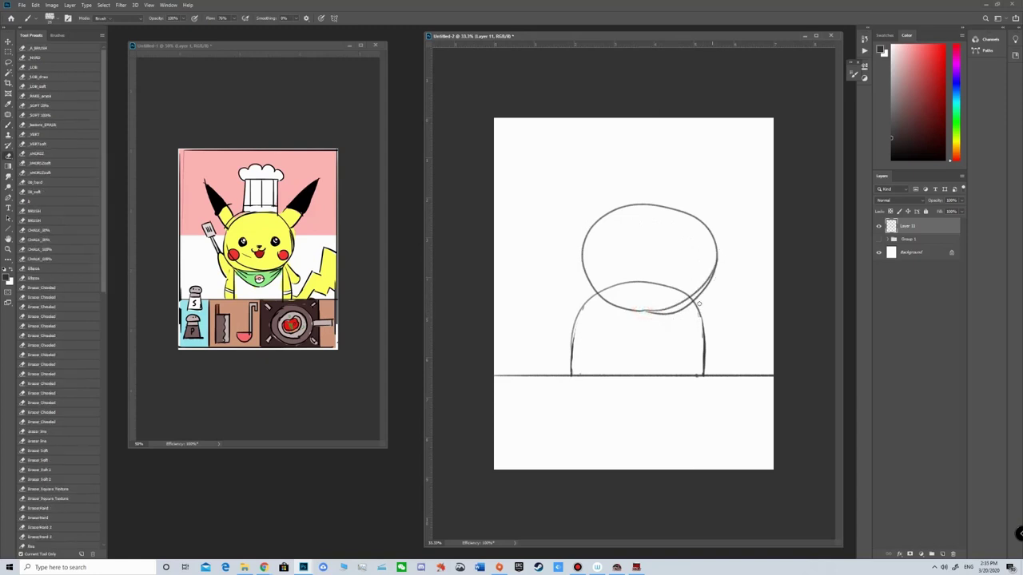
{"action": "left_click_drag", "start_coordinate": [701, 293], "coordinate": [662, 308]}
Draw a vertical center line from the head's top to the counter, and redraw the head's right edge slightly further inward.
{"action": "key", "text": "b"}
{"action": "left_click_drag", "start_coordinate": [642, 208], "coordinate": [642, 374]}
{"action": "key", "text": "e"}
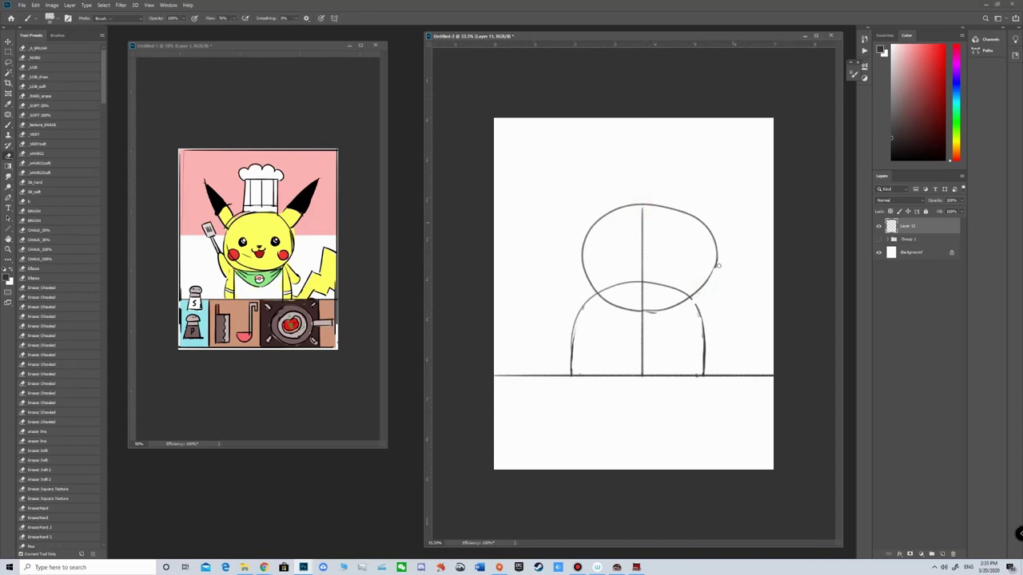
{"action": "left_click_drag", "start_coordinate": [716, 265], "coordinate": [703, 209]}
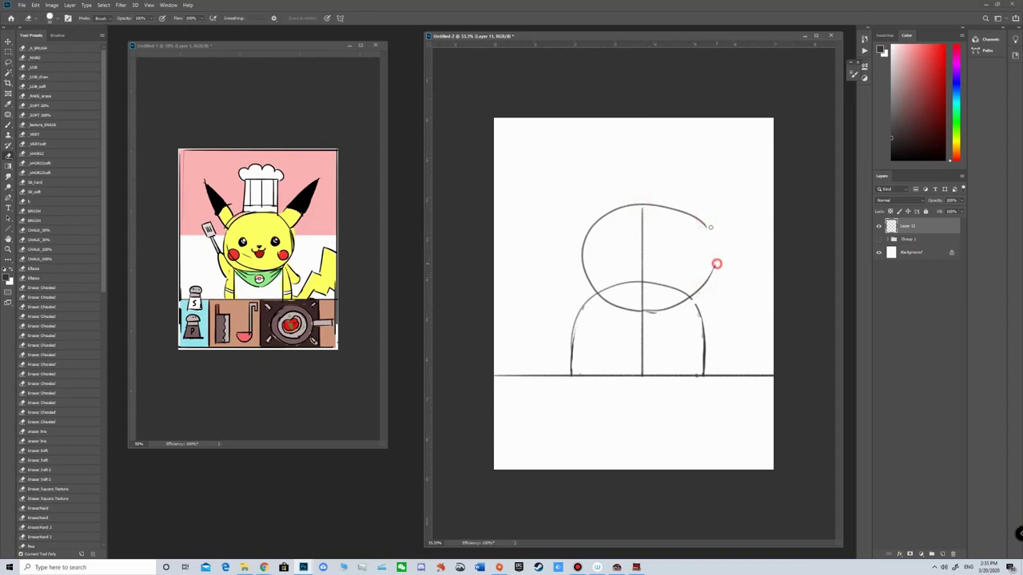
{"action": "left_click_drag", "start_coordinate": [716, 264], "coordinate": [711, 274]}
{"action": "key", "text": "b"}
{"action": "left_click_drag", "start_coordinate": [705, 225], "coordinate": [709, 275]}
{"action": "key", "text": "ctrl+z"}
{"action": "left_click_drag", "start_coordinate": [705, 225], "coordinate": [703, 289]}
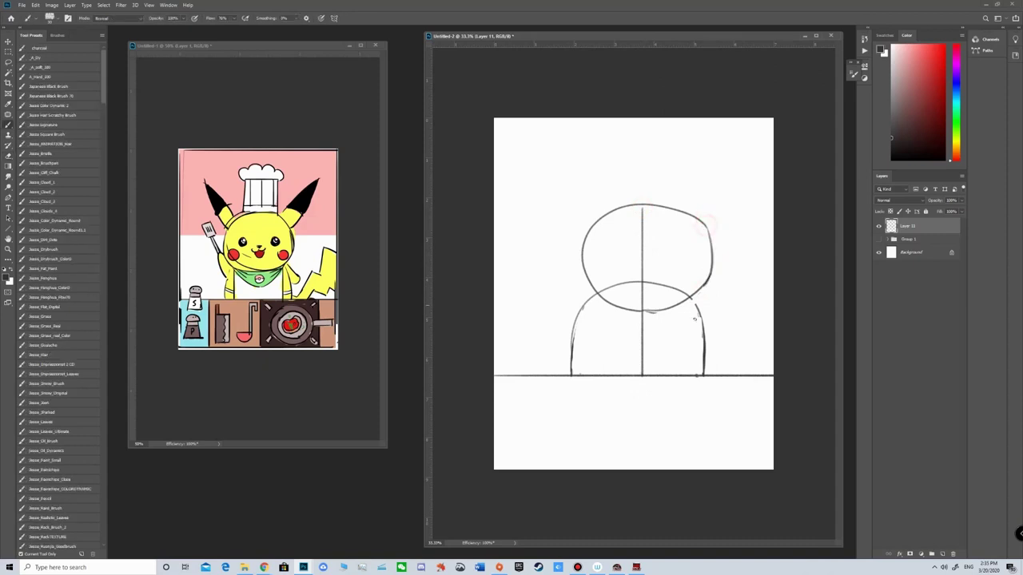
{"action": "key", "text": "e"}
{"action": "left_click_drag", "start_coordinate": [703, 223], "coordinate": [711, 259]}
Erase the body's left side and redraw it slimmer, sloping from the head down toward the counter.
{"action": "key", "text": "b"}
{"action": "key", "text": "e"}
{"action": "left_click_drag", "start_coordinate": [589, 297], "coordinate": [575, 369]}
{"action": "key", "text": "b"}
{"action": "key", "text": "ctrl+z"}
{"action": "left_click_drag", "start_coordinate": [600, 294], "coordinate": [579, 369]}
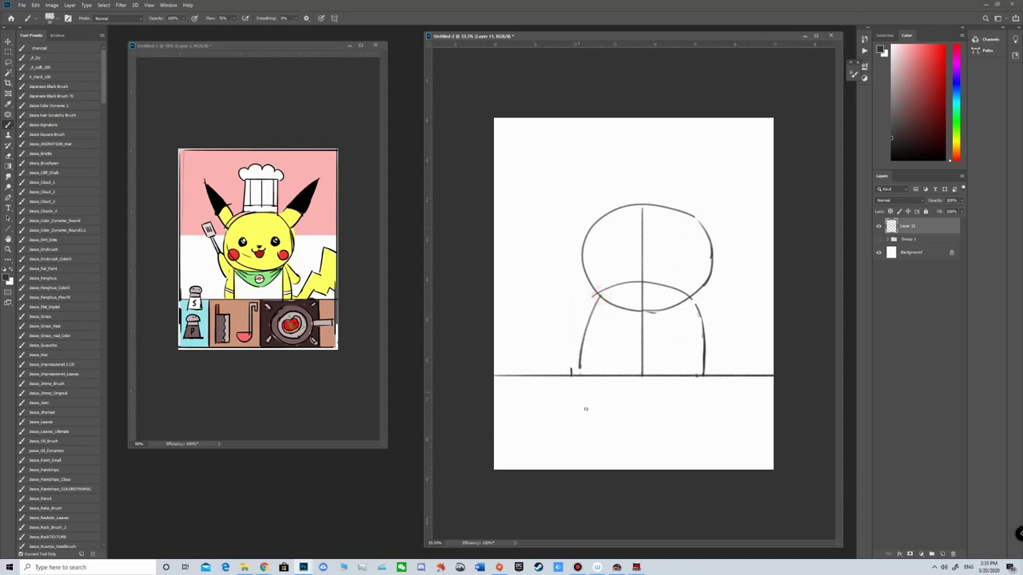
Clean up the body's right side and upper-left curve, and strengthen the left outline down to the counter line.
{"action": "key", "text": "e"}
{"action": "left_click_drag", "start_coordinate": [696, 297], "coordinate": [700, 370]}
{"action": "key", "text": "b"}
{"action": "key", "text": "e"}
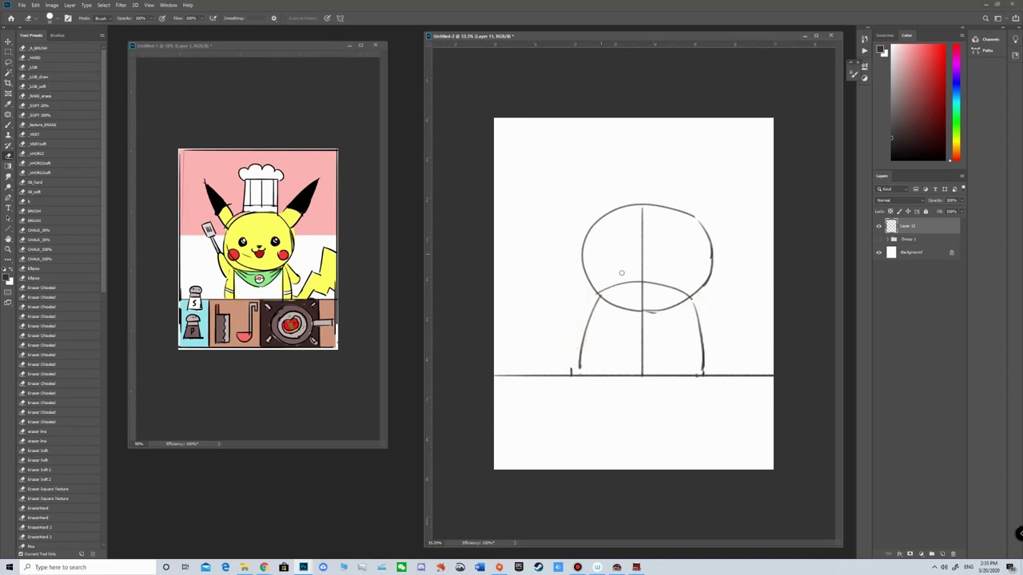
{"action": "key", "text": "b"}
{"action": "left_click_drag", "start_coordinate": [597, 297], "coordinate": [615, 284]}
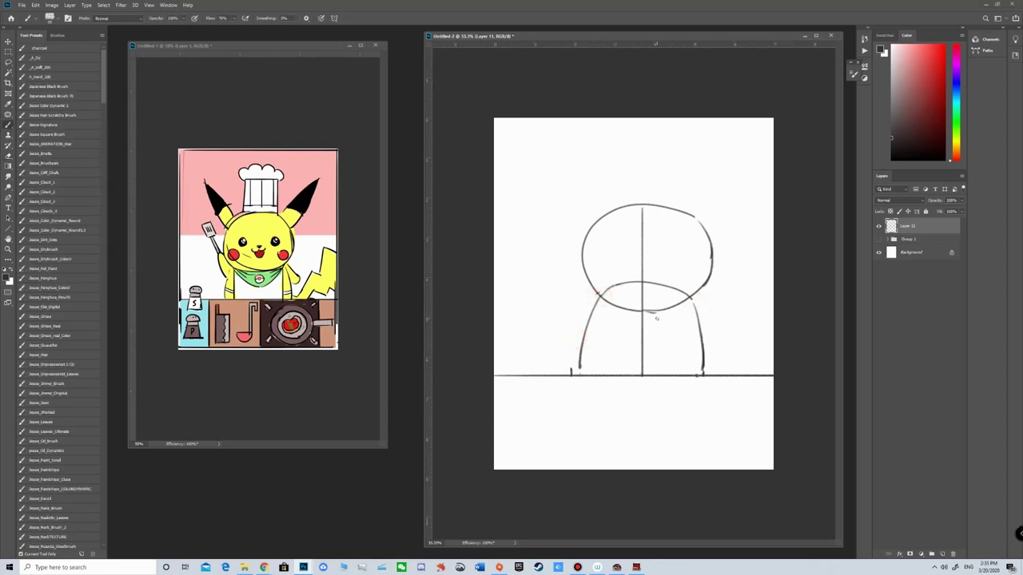
{"action": "key", "text": "ctrl+z"}
{"action": "left_click_drag", "start_coordinate": [599, 298], "coordinate": [579, 374]}
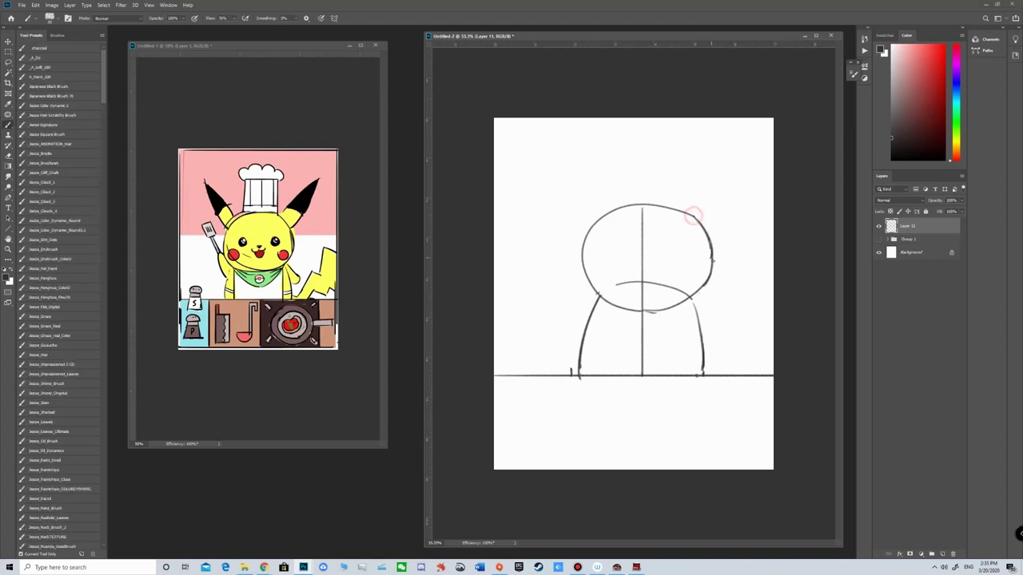
Redraw the head's upper-right contour as a smoother curve and erase the excess line beside it.
{"action": "key", "text": "ctrl+z"}
{"action": "left_click_drag", "start_coordinate": [693, 217], "coordinate": [712, 268]}
{"action": "left_click_drag", "start_coordinate": [693, 216], "coordinate": [700, 229]}
{"action": "key", "text": "e"}
{"action": "left_click_drag", "start_coordinate": [713, 262], "coordinate": [708, 278]}
Sketch the chef hat on top of the head with slanted sides, a flat top and a horizontal line just below it.
{"action": "key", "text": "b"}
{"action": "left_click_drag", "start_coordinate": [614, 212], "coordinate": [621, 150]}
{"action": "left_click_drag", "start_coordinate": [677, 212], "coordinate": [671, 156]}
{"action": "key", "text": "ctrl+z"}
{"action": "left_click_drag", "start_coordinate": [680, 211], "coordinate": [675, 150]}
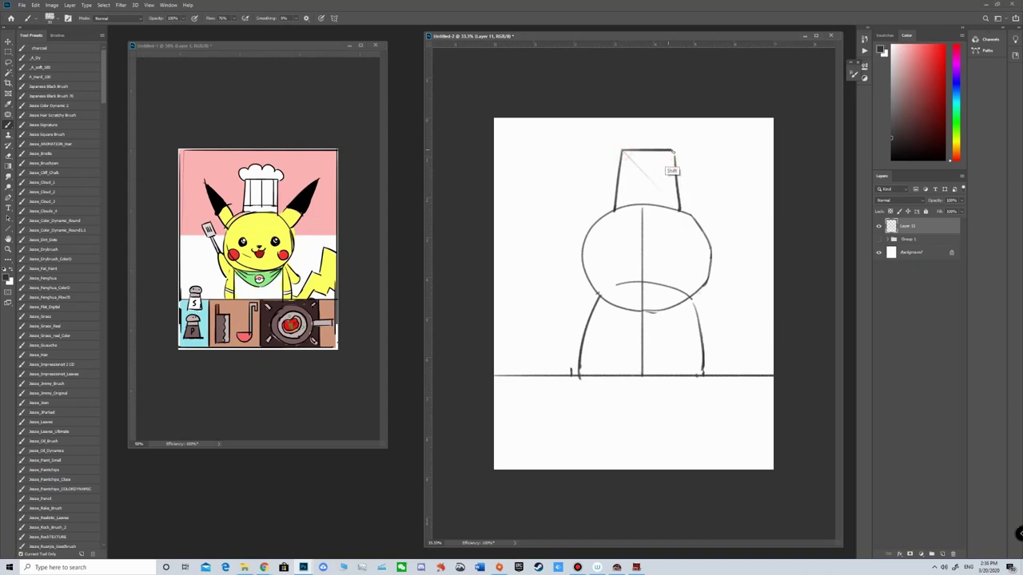
{"action": "left_click_drag", "start_coordinate": [618, 164], "coordinate": [676, 164]}
Draw a horizontal face guideline across the head and rework the head's right contour to end at it.
{"action": "left_click_drag", "start_coordinate": [585, 261], "coordinate": [716, 261]}
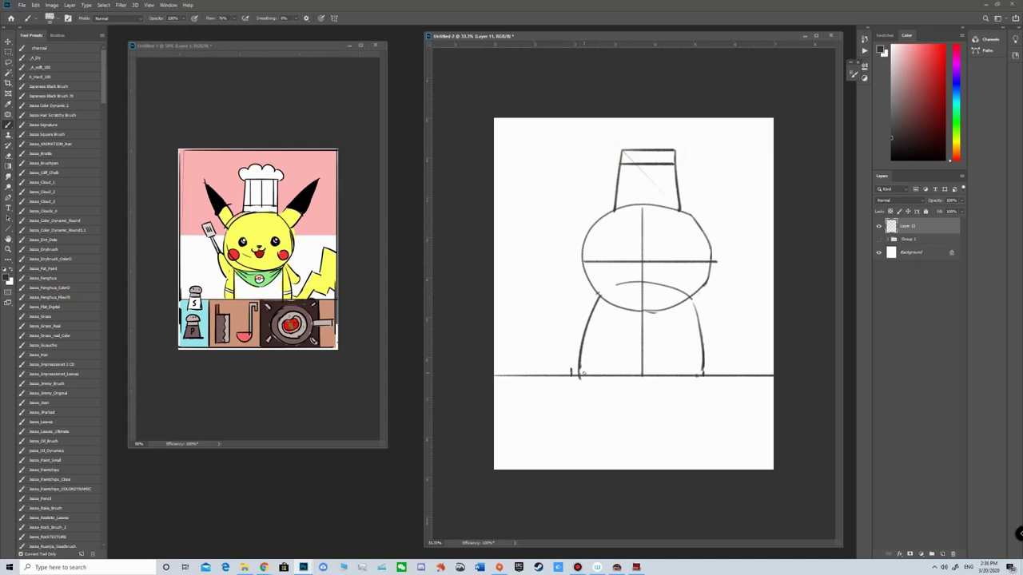
{"action": "key", "text": "e"}
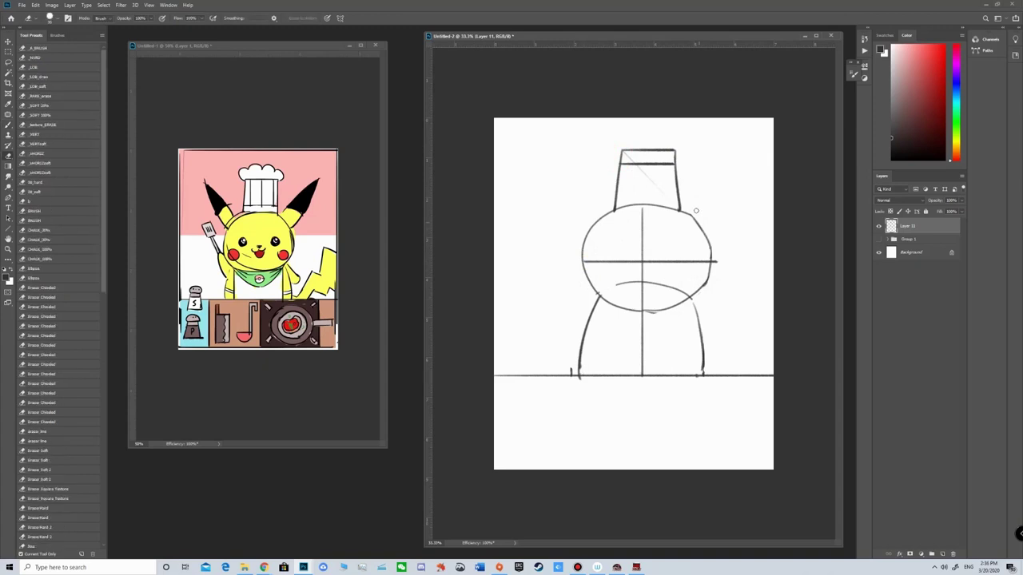
{"action": "left_click_drag", "start_coordinate": [689, 213], "coordinate": [716, 260]}
{"action": "key", "text": "b"}
{"action": "left_click_drag", "start_coordinate": [685, 211], "coordinate": [707, 281]}
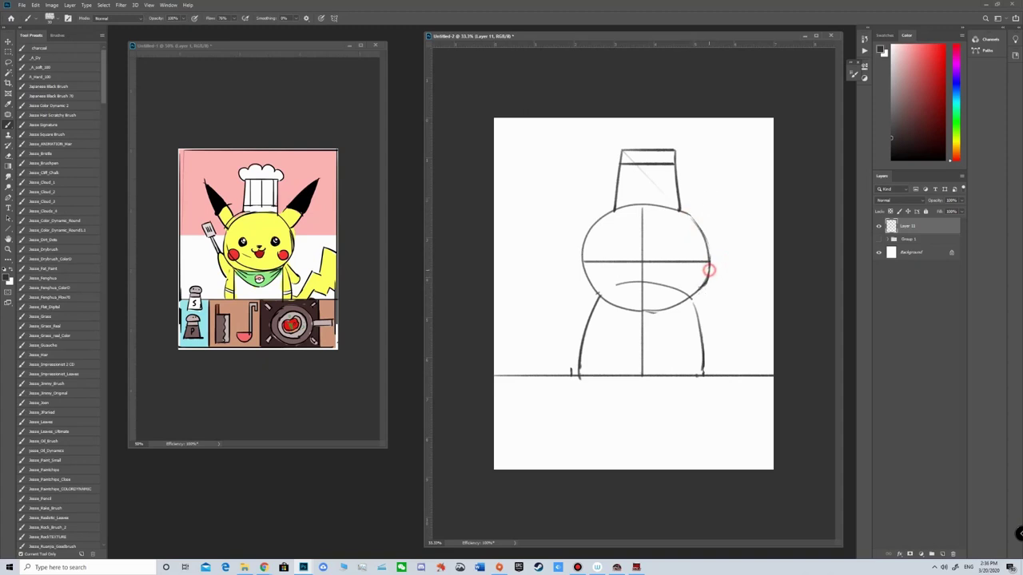
Tidy the head's right contour and draw the first and middle vertical dividers from the counter line down to the canvas edge.
{"action": "key", "text": "e"}
{"action": "key", "text": "b"}
{"action": "left_click_drag", "start_coordinate": [555, 376], "coordinate": [555, 479]}
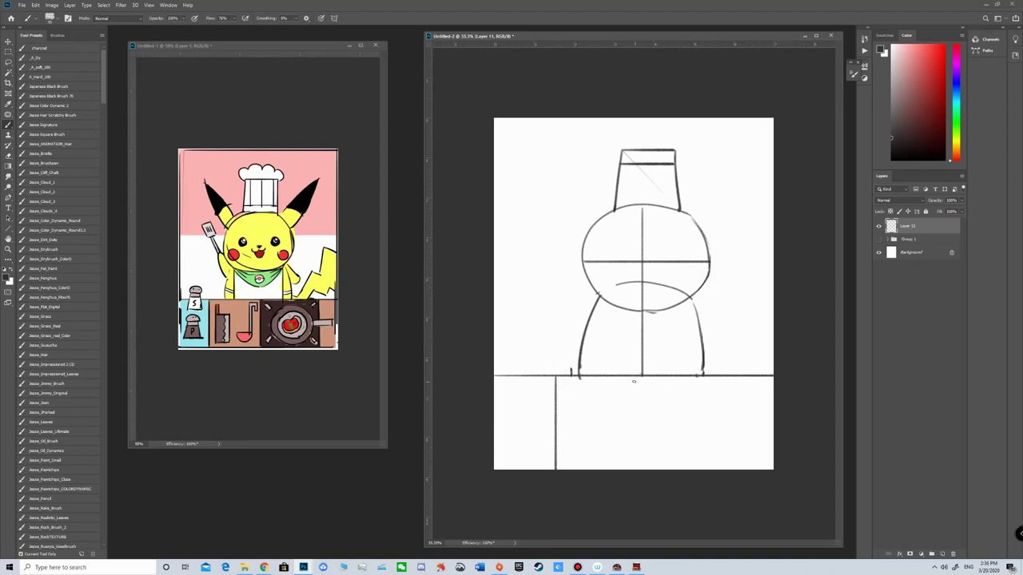
{"action": "left_click_drag", "start_coordinate": [651, 378], "coordinate": [650, 470]}
{"action": "key", "text": "ctrl+z"}
{"action": "left_click_drag", "start_coordinate": [650, 377], "coordinate": [649, 477]}
Draw a third vertical divider below the counter line, near the canvas's right edge.
{"action": "left_click_drag", "start_coordinate": [736, 376], "coordinate": [735, 467]}
{"action": "key", "text": "ctrl+z"}
{"action": "left_click_drag", "start_coordinate": [743, 379], "coordinate": [742, 449]}
{"action": "key", "text": "ctrl+z"}
{"action": "left_click_drag", "start_coordinate": [756, 376], "coordinate": [756, 470]}
{"action": "key", "text": "ctrl+z"}
{"action": "left_click_drag", "start_coordinate": [754, 377], "coordinate": [751, 484]}
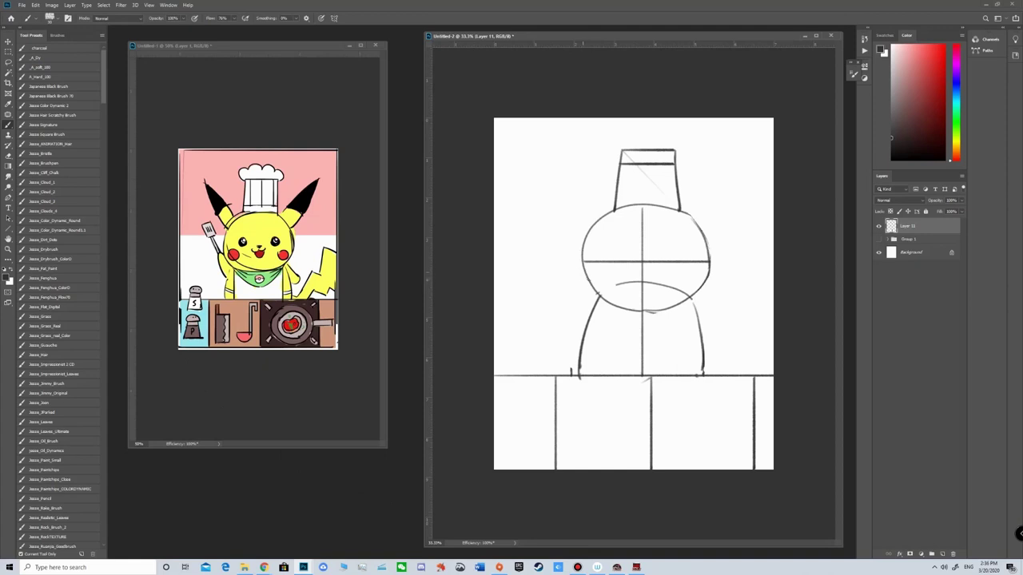
Sketch a raised left arm and a lowered right arm, and shift the whole character slightly to the left.
{"action": "left_click_drag", "start_coordinate": [584, 272], "coordinate": [590, 315]}
{"action": "left_click_drag", "start_coordinate": [690, 294], "coordinate": [721, 331]}
{"action": "key", "text": "m"}
{"action": "mouse_move", "coordinate": [541, 120]}
{"action": "left_mouse_down"}
{"action": "mouse_move", "coordinate": [712, 279]}
{"action": "mouse_move", "coordinate": [753, 374]}
{"action": "mouse_move", "coordinate": [708, 335]}
{"action": "mouse_move", "coordinate": [702, 360]}
{"action": "left_mouse_up"}
{"action": "key", "text": "v"}
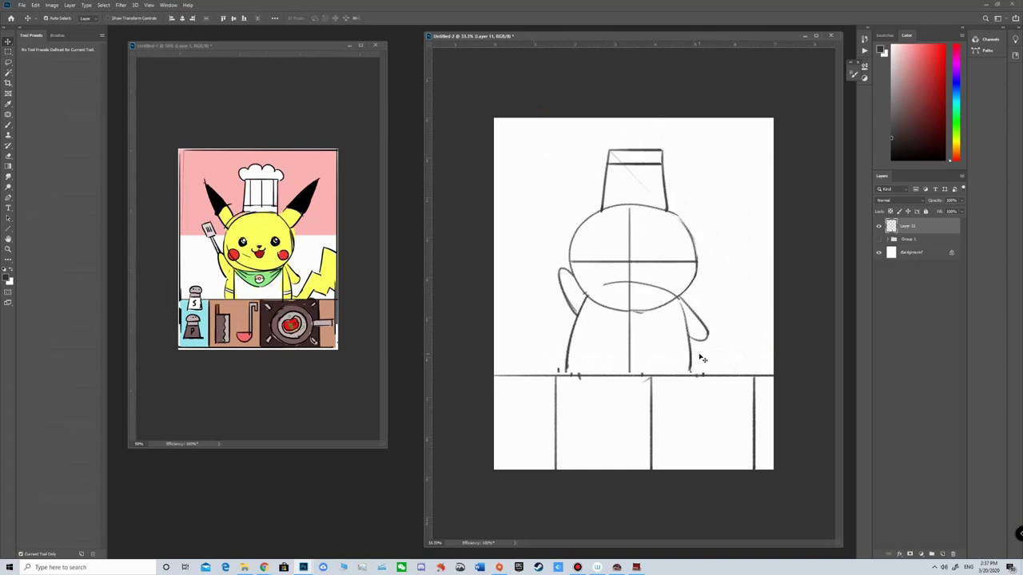
Draw one straight slanted line outward from each upper side of the head as guides for the ears.
{"action": "key", "text": "b"}
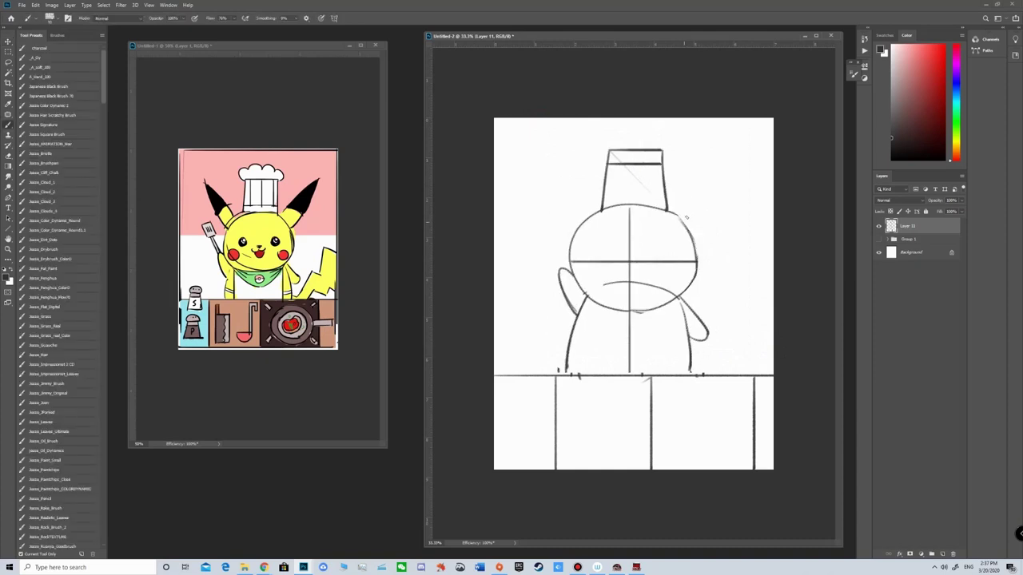
{"action": "left_click", "coordinate": [681, 219]}
{"action": "left_click", "coordinate": [746, 152], "text": "shift"}
{"action": "left_click_drag", "start_coordinate": [534, 142], "coordinate": [583, 216]}
{"action": "key", "text": "ctrl+z"}
{"action": "left_click_drag", "start_coordinate": [541, 148], "coordinate": [584, 213]}
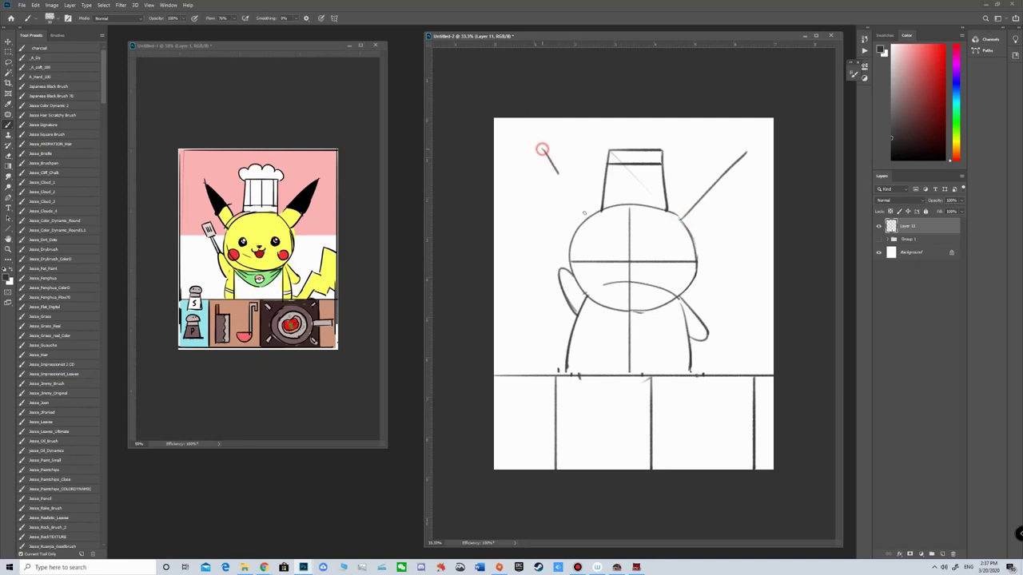
Mark the hat height and the gap between hat and right ear in red on a new layer, and undo the marks.
{"action": "left_click", "coordinate": [941, 554]}
{"action": "left_click", "coordinate": [929, 54]}
{"action": "left_click_drag", "start_coordinate": [534, 148], "coordinate": [757, 147]}
{"action": "mouse_move", "coordinate": [661, 150]}
{"action": "left_mouse_down"}
{"action": "mouse_move", "coordinate": [672, 223]}
{"action": "mouse_move", "coordinate": [747, 151]}
{"action": "left_mouse_up"}
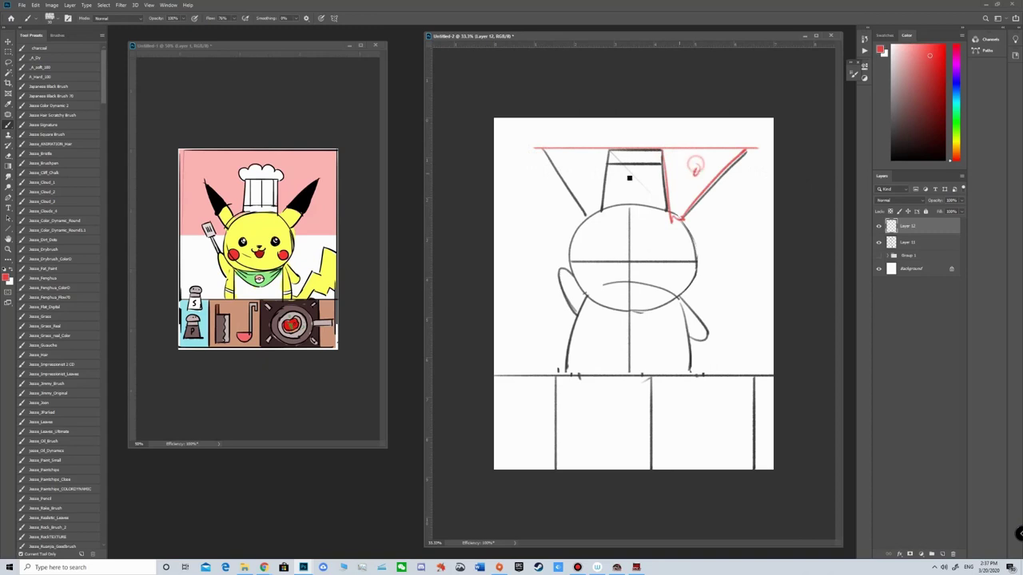
{"action": "key", "text": "ctrl+z"}
{"action": "key", "text": "ctrl+z"}
On the sketch layer in black, add a vertical center line through the hat and replace its slanted left side with one farther out.
{"action": "left_click", "coordinate": [926, 239]}
{"action": "key", "text": "d"}
{"action": "left_click_drag", "start_coordinate": [630, 151], "coordinate": [630, 237]}
{"action": "left_click_drag", "start_coordinate": [604, 150], "coordinate": [595, 219]}
{"action": "key", "text": "ctrl+z"}
{"action": "left_click_drag", "start_coordinate": [605, 151], "coordinate": [596, 210]}
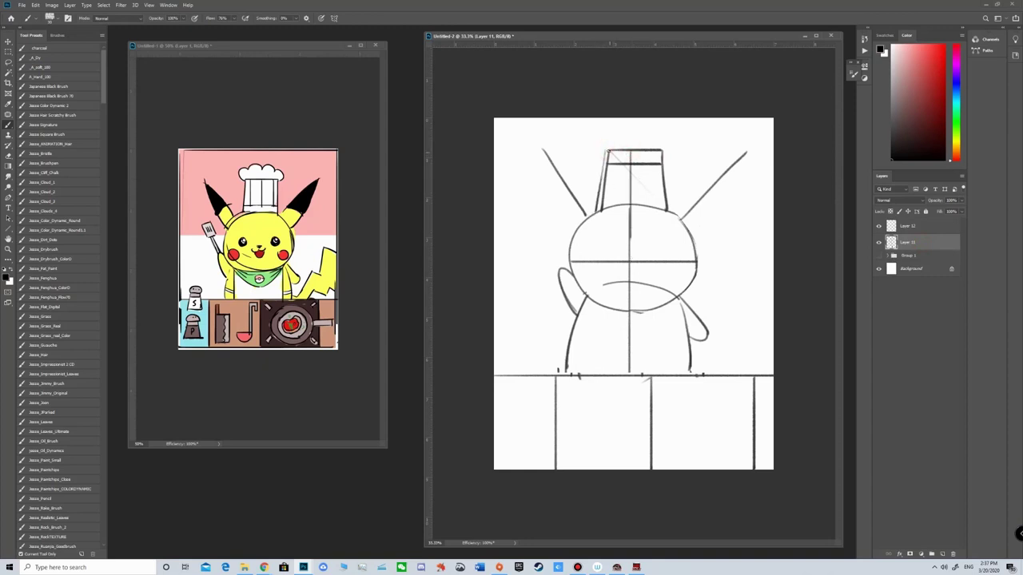
{"action": "key", "text": "e"}
{"action": "mouse_move", "coordinate": [605, 162]}
{"action": "left_mouse_down"}
{"action": "mouse_move", "coordinate": [601, 205]}
{"action": "mouse_move", "coordinate": [609, 155]}
{"action": "mouse_move", "coordinate": [661, 164]}
{"action": "left_mouse_up"}
{"action": "left_click", "coordinate": [610, 158]}
{"action": "key", "text": "b"}
Erase the left ear guide and redraw it as a lower, more outward slanted line.
{"action": "key", "text": "e"}
{"action": "left_click_drag", "start_coordinate": [539, 146], "coordinate": [579, 205]}
{"action": "key", "text": "b"}
{"action": "left_click_drag", "start_coordinate": [533, 145], "coordinate": [581, 219]}
{"action": "key", "text": "ctrl+z"}
{"action": "left_click_drag", "start_coordinate": [530, 157], "coordinate": [581, 223]}
{"action": "key", "text": "ctrl+z"}
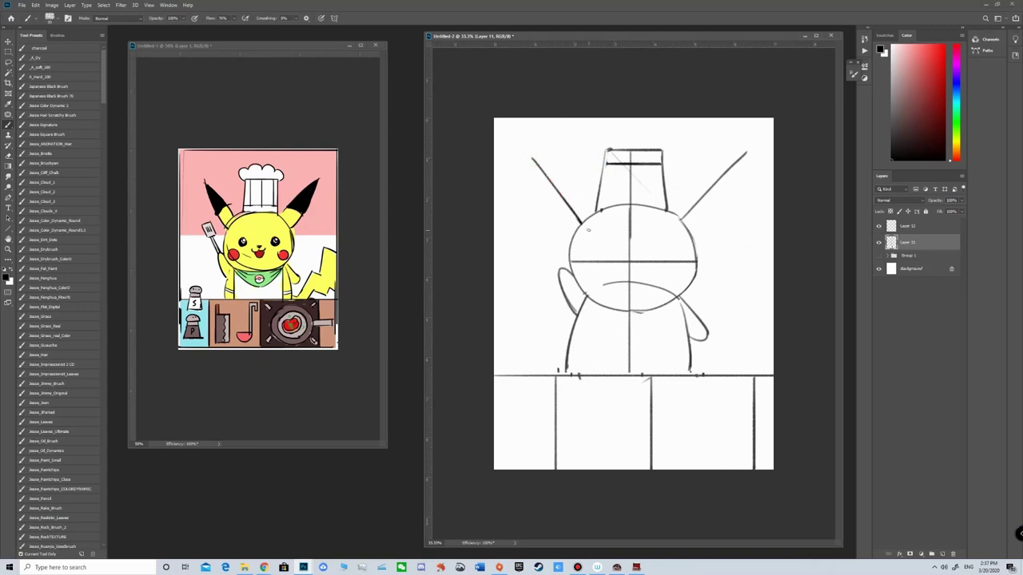
Erase the right ear's old guide and redraw the ear as a long pointed leaf shape.
{"action": "key", "text": "e"}
{"action": "left_click_drag", "start_coordinate": [740, 152], "coordinate": [672, 212]}
{"action": "key", "text": "b"}
{"action": "mouse_move", "coordinate": [738, 162]}
{"action": "left_mouse_down"}
{"action": "mouse_move", "coordinate": [714, 210]}
{"action": "mouse_move", "coordinate": [691, 232]}
{"action": "left_mouse_up"}
Outline the left ear with curved edges on both sides meeting at the tip, and clean up its base.
{"action": "left_click_drag", "start_coordinate": [533, 159], "coordinate": [577, 235]}
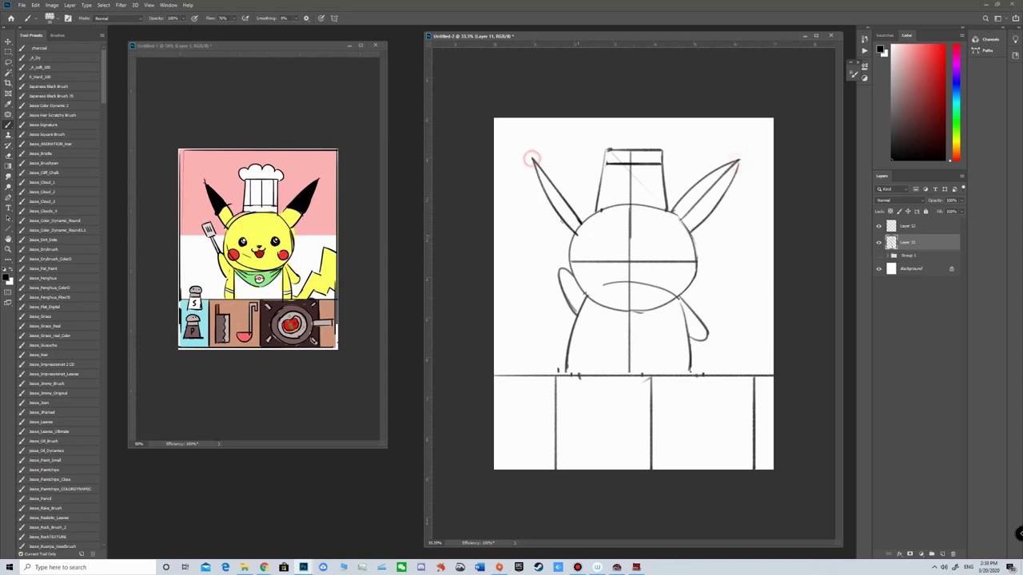
{"action": "left_click_drag", "start_coordinate": [533, 159], "coordinate": [586, 217]}
{"action": "key", "text": "ctrl+z"}
{"action": "left_click_drag", "start_coordinate": [534, 160], "coordinate": [595, 210]}
{"action": "key", "text": "e"}
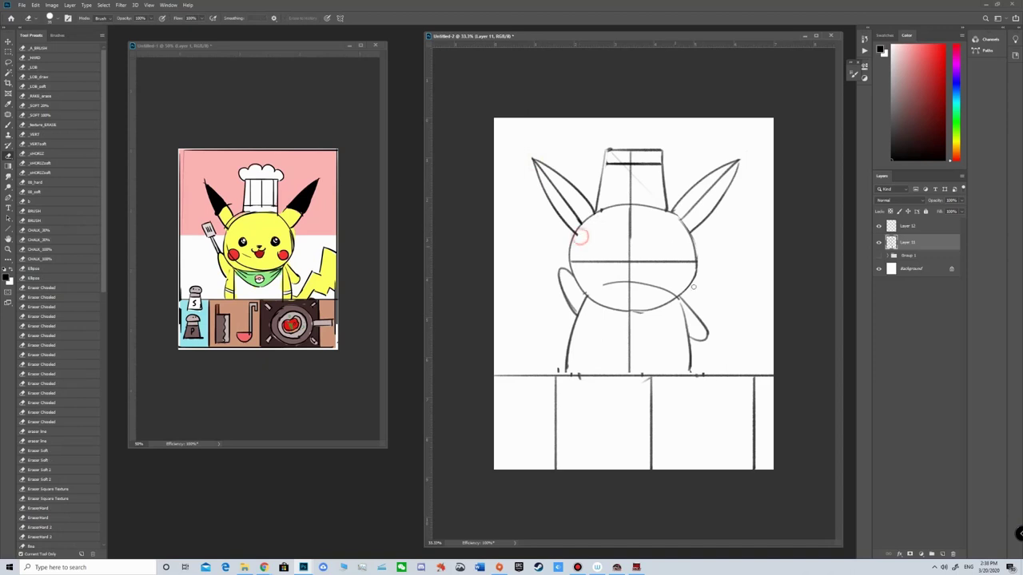
Draw the chef hat's puffy top as a row of rounded scallops above the flat edge.
{"action": "key", "text": "b"}
{"action": "mouse_move", "coordinate": [607, 150]}
{"action": "left_mouse_down"}
{"action": "mouse_move", "coordinate": [616, 137]}
{"action": "mouse_move", "coordinate": [644, 149]}
{"action": "mouse_move", "coordinate": [622, 128]}
{"action": "mouse_move", "coordinate": [633, 142]}
{"action": "mouse_move", "coordinate": [651, 135]}
{"action": "mouse_move", "coordinate": [661, 151]}
{"action": "left_mouse_up"}
{"action": "key", "text": "ctrl+z"}
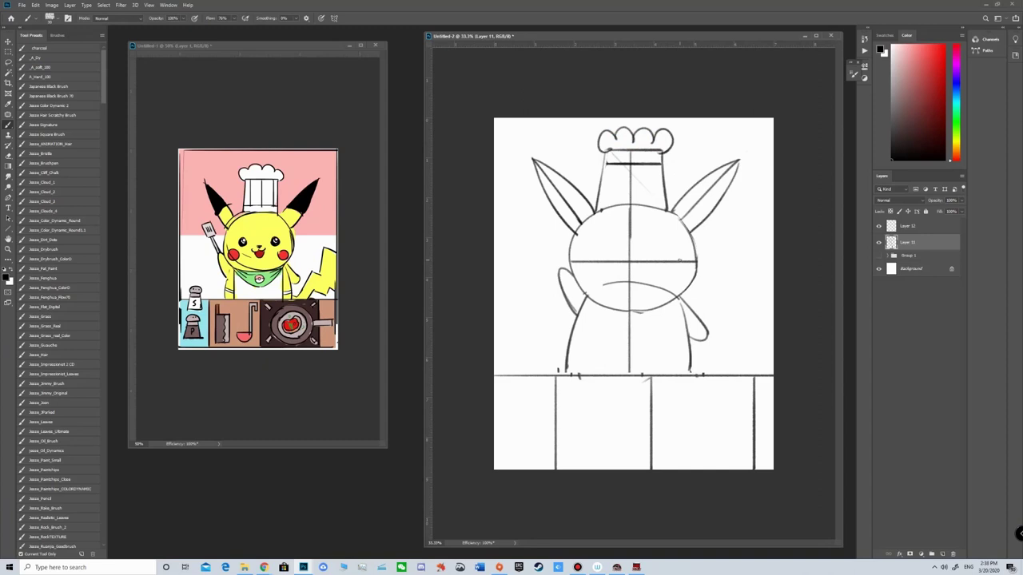
Draw the zigzag lightning-shaped tail from the body's right side out to the canvas edge above the counter.
{"action": "mouse_move", "coordinate": [690, 352]}
{"action": "left_mouse_down"}
{"action": "mouse_move", "coordinate": [704, 363]}
{"action": "mouse_move", "coordinate": [691, 353]}
{"action": "mouse_move", "coordinate": [704, 361]}
{"action": "mouse_move", "coordinate": [769, 307]}
{"action": "left_mouse_up"}
{"action": "key", "text": "ctrl+z"}
{"action": "left_click_drag", "start_coordinate": [733, 350], "coordinate": [772, 350]}
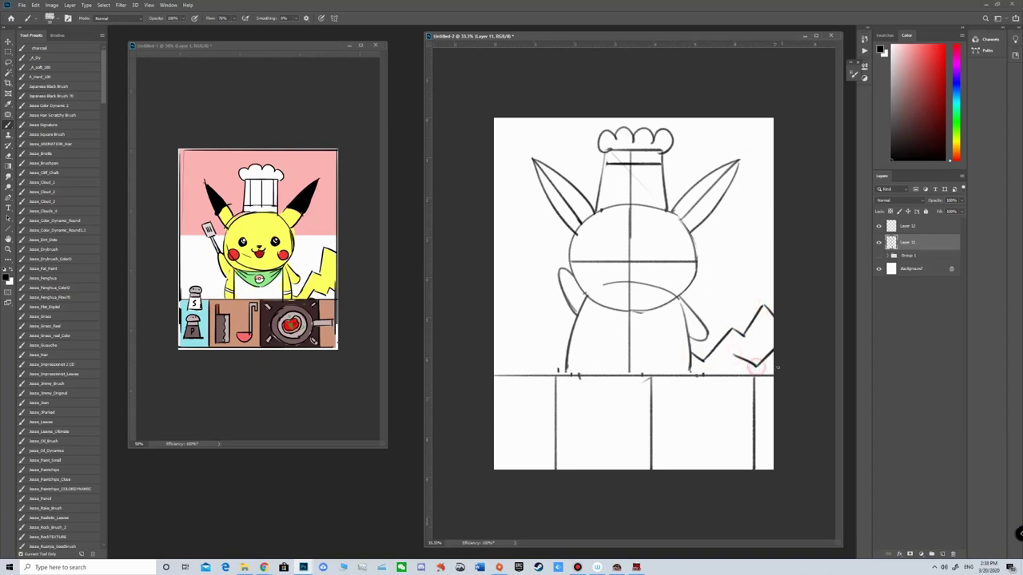
{"action": "mouse_move", "coordinate": [732, 329]}
{"action": "left_mouse_down"}
{"action": "mouse_move", "coordinate": [743, 336]}
{"action": "mouse_move", "coordinate": [764, 306]}
{"action": "left_mouse_up"}
{"action": "left_click_drag", "start_coordinate": [732, 356], "coordinate": [708, 376]}
Erase and redraw the base of the tail where it meets the body and the counter line.
{"action": "key", "text": "e"}
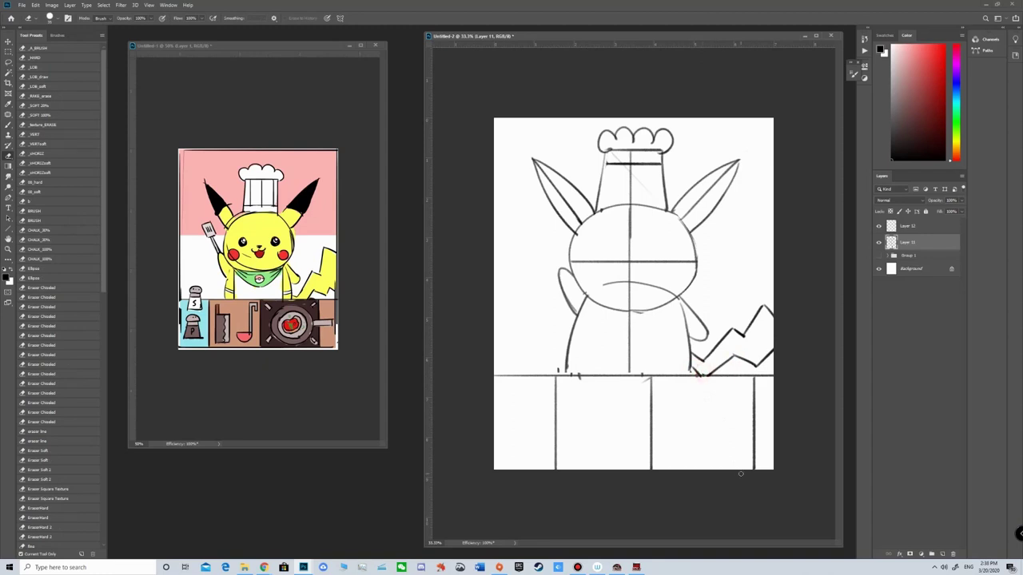
{"action": "left_click_drag", "start_coordinate": [696, 350], "coordinate": [703, 364]}
{"action": "key", "text": "b"}
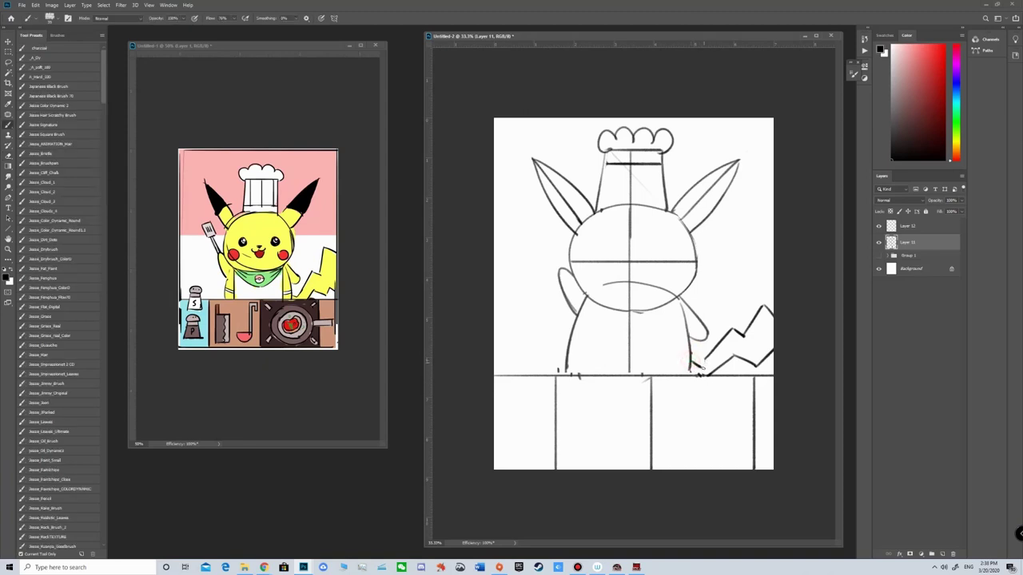
{"action": "key", "text": "e"}
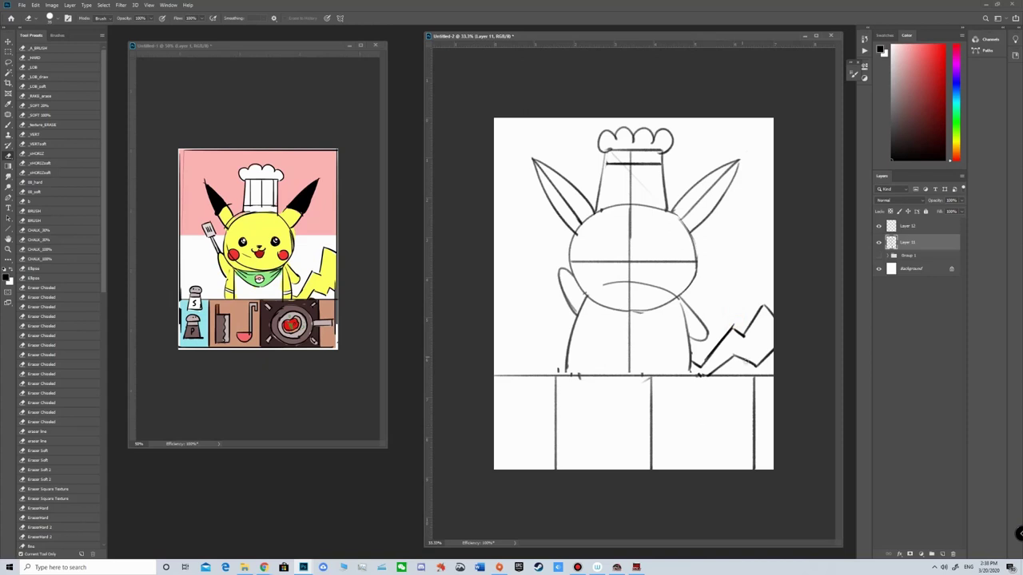
Draw a curved line across each ear to mark off the dark ear tips.
{"action": "key", "text": "b"}
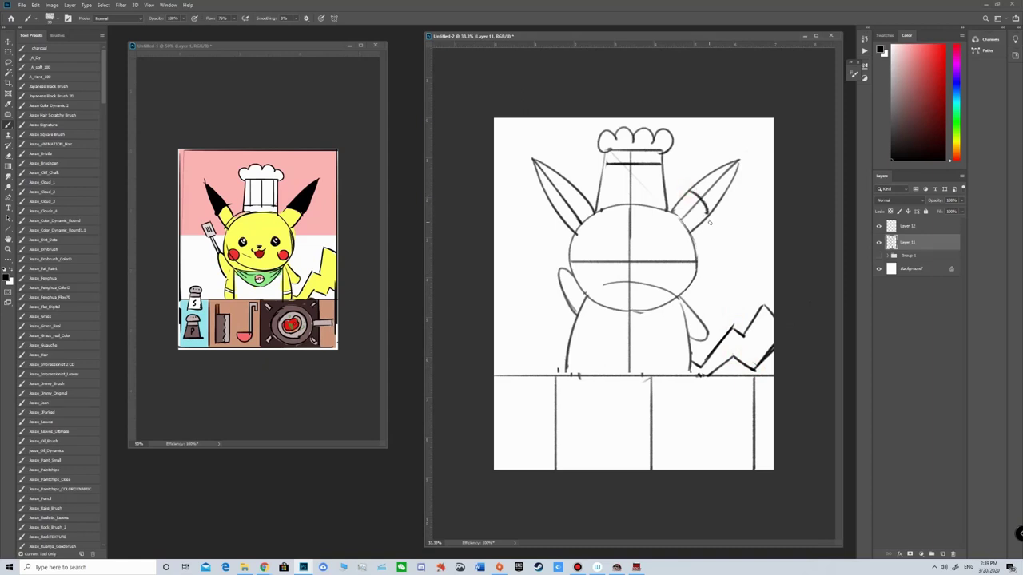
{"action": "key", "text": "ctrl+z"}
{"action": "left_click_drag", "start_coordinate": [690, 191], "coordinate": [708, 211]}
{"action": "left_click_drag", "start_coordinate": [558, 203], "coordinate": [586, 193]}
Draw a small triangular nose below the face guideline and a round right eye on the guideline.
{"action": "mouse_move", "coordinate": [626, 266]}
{"action": "left_mouse_down"}
{"action": "mouse_move", "coordinate": [636, 266]}
{"action": "mouse_move", "coordinate": [631, 275]}
{"action": "left_mouse_up"}
{"action": "key", "text": "ctrl+z"}
{"action": "left_click_drag", "start_coordinate": [654, 260], "coordinate": [653, 259]}
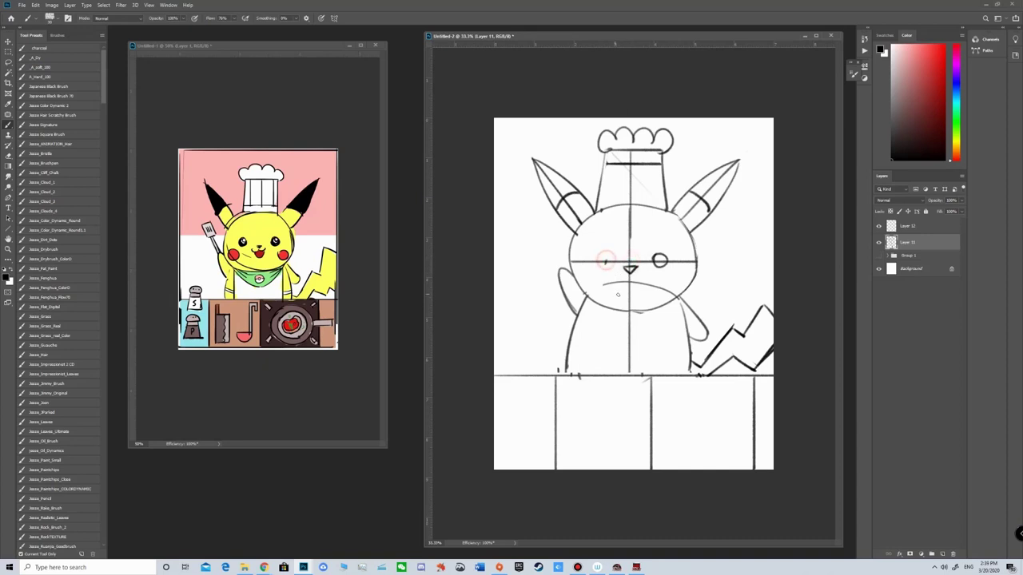
Draw the round left eye, add small highlight circles to both eyes, and sketch the open smiling mouth.
{"action": "left_click_drag", "start_coordinate": [601, 257], "coordinate": [597, 254]}
{"action": "mouse_move", "coordinate": [596, 257]}
{"action": "left_mouse_down"}
{"action": "mouse_move", "coordinate": [604, 266]}
{"action": "mouse_move", "coordinate": [604, 257]}
{"action": "mouse_move", "coordinate": [661, 261]}
{"action": "left_mouse_up"}
{"action": "mouse_move", "coordinate": [622, 274]}
{"action": "left_mouse_down"}
{"action": "mouse_move", "coordinate": [640, 280]}
{"action": "mouse_move", "coordinate": [624, 287]}
{"action": "mouse_move", "coordinate": [637, 280]}
{"action": "mouse_move", "coordinate": [621, 274]}
{"action": "left_mouse_up"}
{"action": "key", "text": "ctrl+z"}
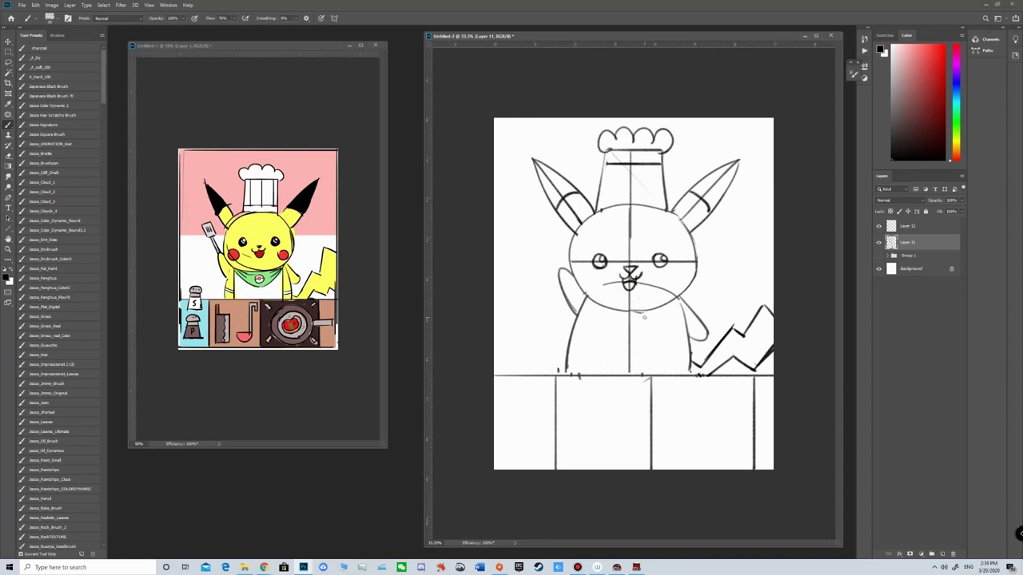
Draw a round cheek on each side of the mouth and erase the excess line around the left one.
{"action": "mouse_move", "coordinate": [678, 269]}
{"action": "left_mouse_down"}
{"action": "mouse_move", "coordinate": [689, 275]}
{"action": "mouse_move", "coordinate": [678, 267]}
{"action": "left_mouse_up"}
{"action": "key", "text": "ctrl+z"}
{"action": "mouse_move", "coordinate": [582, 272]}
{"action": "left_mouse_down"}
{"action": "mouse_move", "coordinate": [596, 277]}
{"action": "mouse_move", "coordinate": [585, 272]}
{"action": "left_mouse_up"}
{"action": "key", "text": "ctrl+z"}
{"action": "key", "text": "ctrl+z"}
{"action": "key", "text": "e"}
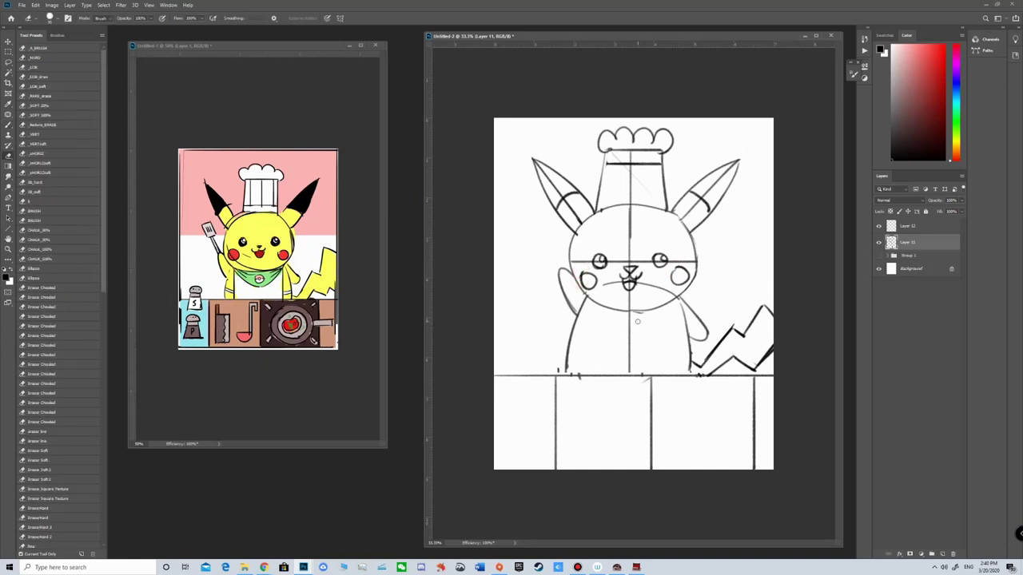
Draw a slotted spatula with a thin handle held by the raised left arm.
{"action": "key", "text": "b"}
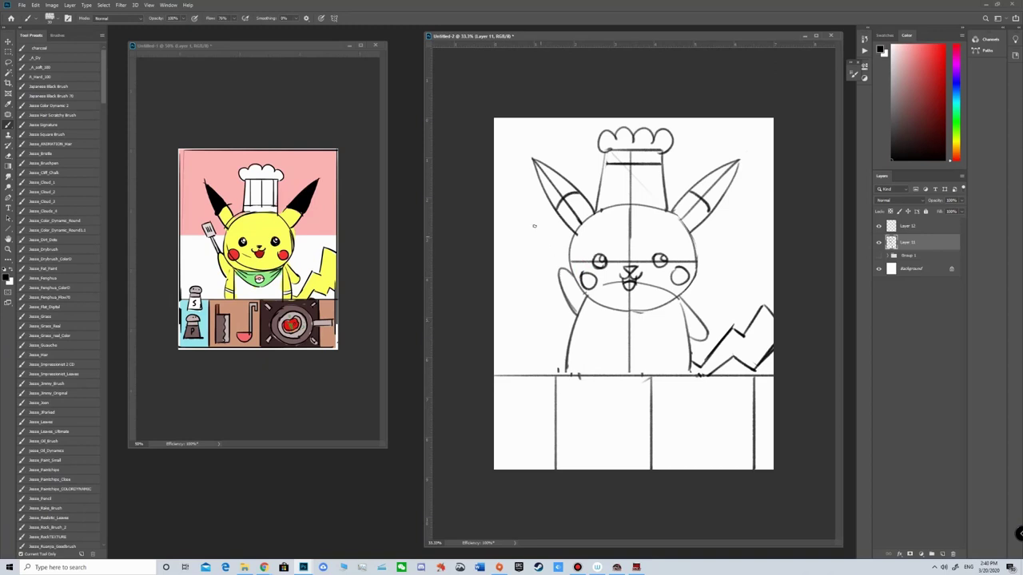
{"action": "mouse_move", "coordinate": [533, 226]}
{"action": "left_mouse_down"}
{"action": "mouse_move", "coordinate": [537, 244]}
{"action": "mouse_move", "coordinate": [544, 221]}
{"action": "mouse_move", "coordinate": [553, 240]}
{"action": "mouse_move", "coordinate": [542, 246]}
{"action": "mouse_move", "coordinate": [563, 270]}
{"action": "left_mouse_up"}
{"action": "mouse_move", "coordinate": [537, 226]}
{"action": "left_mouse_down"}
{"action": "mouse_move", "coordinate": [540, 237]}
{"action": "mouse_move", "coordinate": [551, 235]}
{"action": "left_mouse_up"}
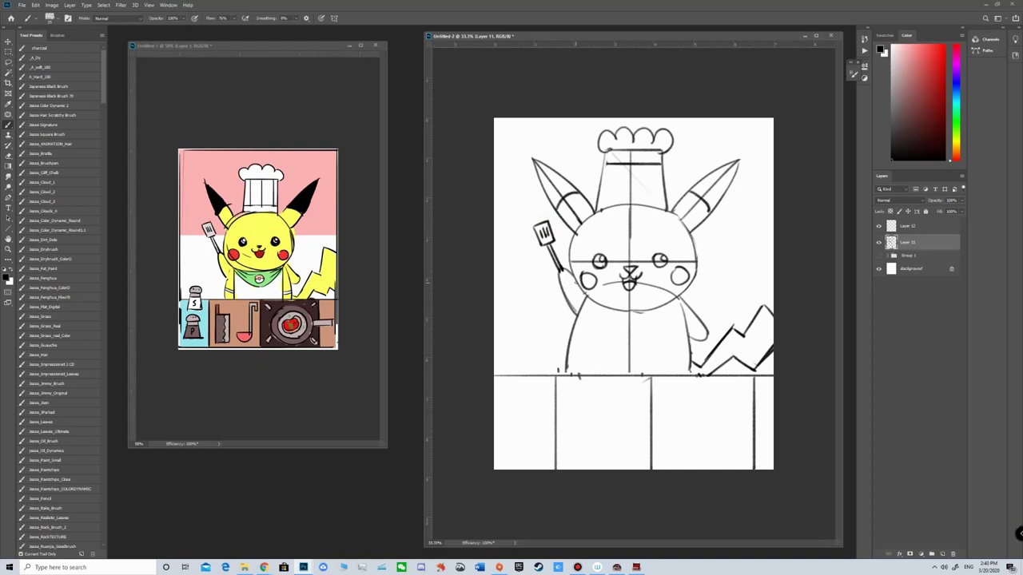
Replace the hat's upper horizontal line with a band line near the head and add three vertical pleats.
{"action": "key", "text": "e"}
{"action": "left_click_drag", "start_coordinate": [610, 164], "coordinate": [661, 163]}
{"action": "key", "text": "b"}
{"action": "left_click_drag", "start_coordinate": [601, 209], "coordinate": [668, 209]}
{"action": "left_click_drag", "start_coordinate": [615, 150], "coordinate": [625, 196]}
{"action": "left_click_drag", "start_coordinate": [631, 151], "coordinate": [631, 200]}
{"action": "left_click_drag", "start_coordinate": [651, 150], "coordinate": [652, 195]}
{"action": "key", "text": "e"}
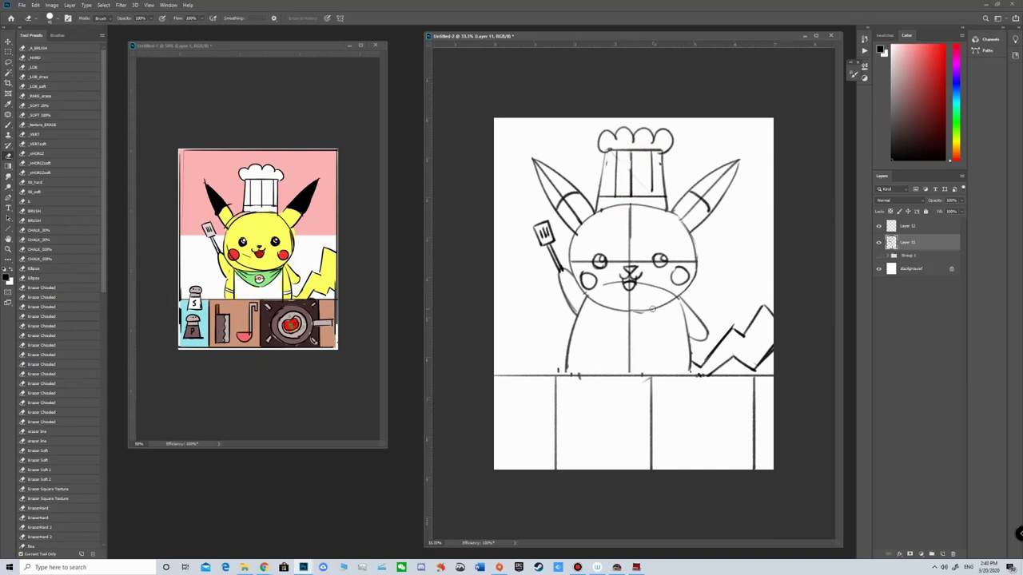
Draw a triangular neckerchief under the chin, pointing down at the body's center line.
{"action": "key", "text": "b"}
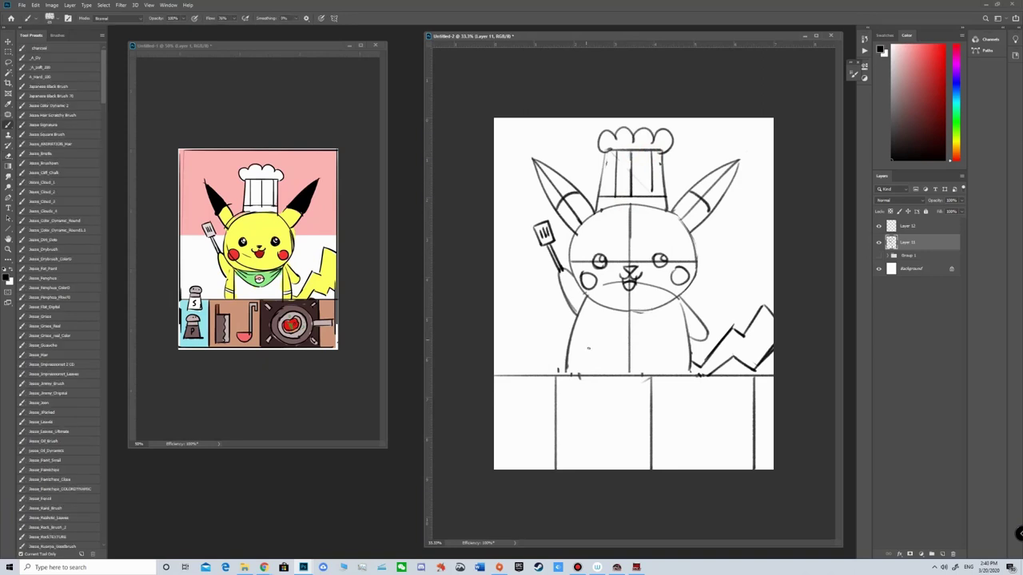
{"action": "mouse_move", "coordinate": [591, 301]}
{"action": "left_mouse_down"}
{"action": "mouse_move", "coordinate": [628, 334]}
{"action": "mouse_move", "coordinate": [672, 313]}
{"action": "mouse_move", "coordinate": [629, 334]}
{"action": "left_mouse_up"}
{"action": "key", "text": "ctrl+z"}
{"action": "key", "text": "ctrl+z"}
{"action": "mouse_move", "coordinate": [677, 298]}
{"action": "left_mouse_down"}
{"action": "mouse_move", "coordinate": [628, 332]}
{"action": "mouse_move", "coordinate": [676, 299]}
{"action": "left_mouse_up"}
{"action": "key", "text": "ctrl+z"}
Draw the inner edges of both arms from the neckerchief down to the counter line.
{"action": "left_click_drag", "start_coordinate": [594, 310], "coordinate": [585, 370]}
{"action": "key", "text": "ctrl+z"}
{"action": "left_click_drag", "start_coordinate": [596, 311], "coordinate": [581, 376]}
{"action": "left_click_drag", "start_coordinate": [669, 309], "coordinate": [679, 374]}
{"action": "key", "text": "ctrl+z"}
{"action": "key", "text": "ctrl+z"}
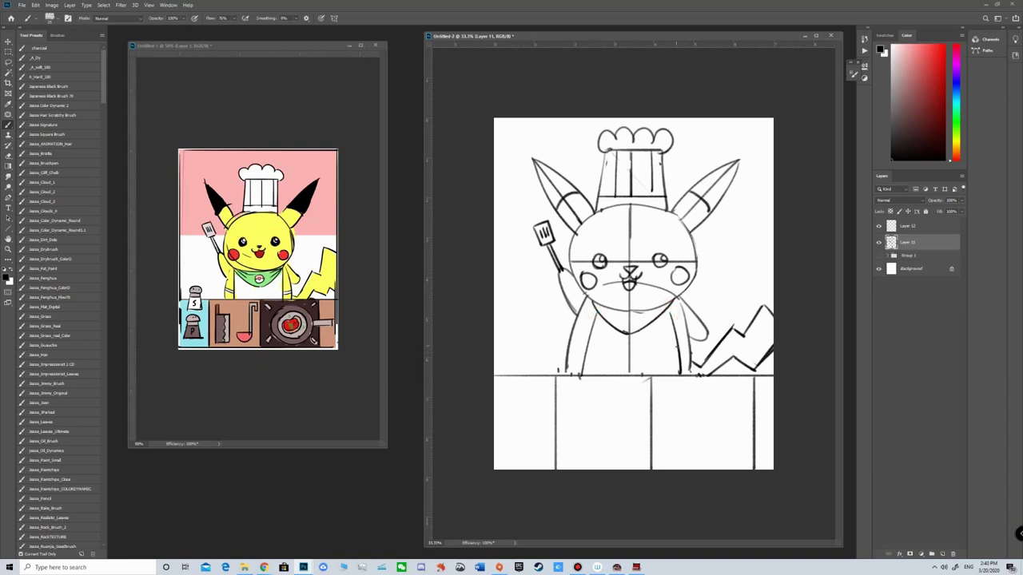
Draw double bands across the lower part of both arms.
{"action": "left_click_drag", "start_coordinate": [678, 345], "coordinate": [686, 362]}
{"action": "key", "text": "ctrl+z"}
{"action": "key", "text": "ctrl+z"}
{"action": "mouse_move", "coordinate": [587, 350]}
{"action": "left_mouse_down"}
{"action": "mouse_move", "coordinate": [570, 344]}
{"action": "mouse_move", "coordinate": [588, 346]}
{"action": "left_mouse_up"}
Add short fold lines at both upper corners of the neckerchief and erase the center guideline inside it.
{"action": "mouse_move", "coordinate": [648, 313]}
{"action": "left_mouse_down"}
{"action": "mouse_move", "coordinate": [676, 296]}
{"action": "mouse_move", "coordinate": [666, 303]}
{"action": "left_mouse_up"}
{"action": "key", "text": "ctrl+z"}
{"action": "left_click_drag", "start_coordinate": [594, 301], "coordinate": [609, 311]}
{"action": "key", "text": "e"}
{"action": "key", "text": "b"}
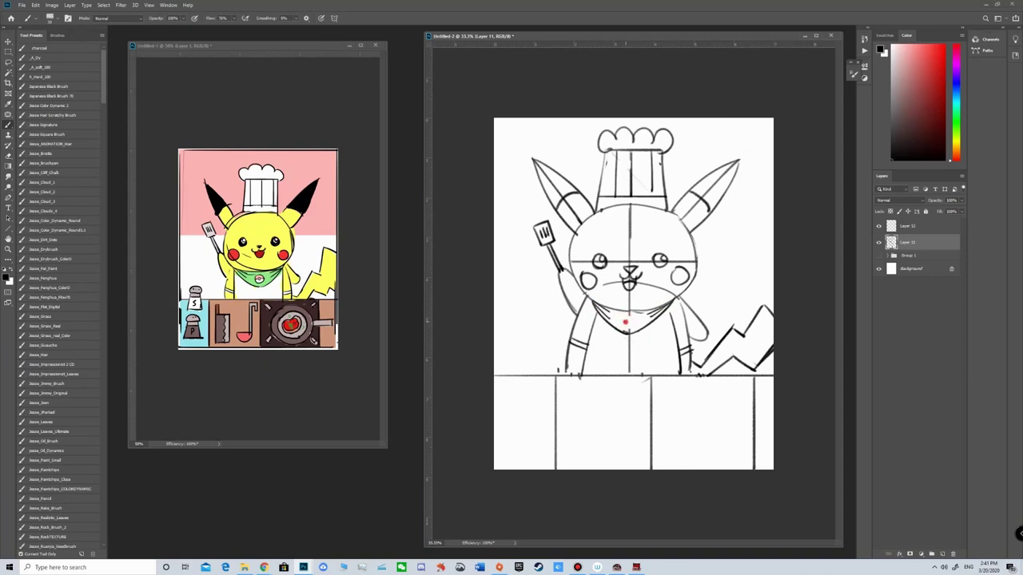
Draw a small heart emblem with a line across it in the middle of the neckerchief.
{"action": "key", "text": "z"}
{"action": "left_click", "coordinate": [642, 318]}
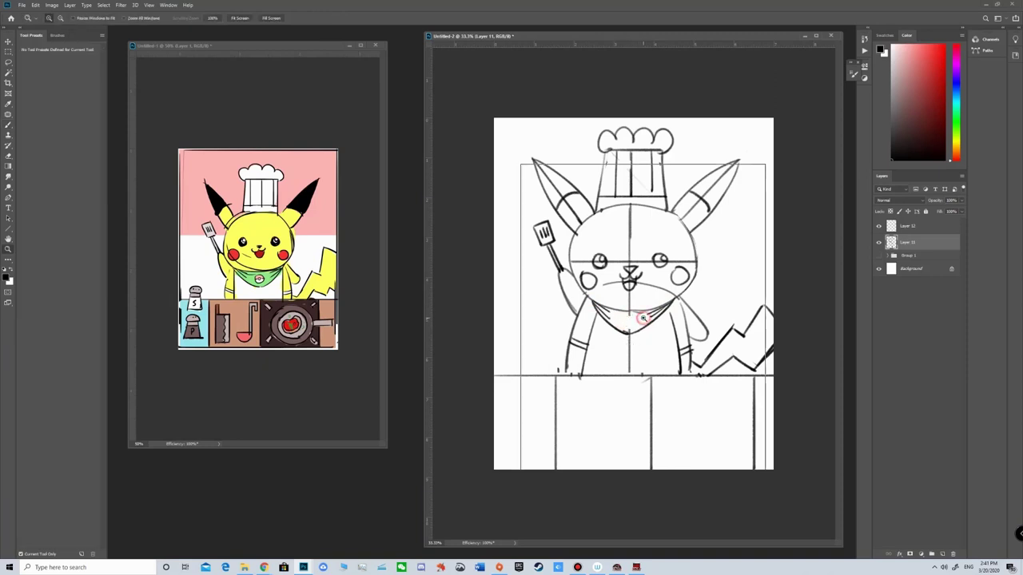
{"action": "key", "text": "b"}
{"action": "left_click_drag", "start_coordinate": [620, 319], "coordinate": [622, 328]}
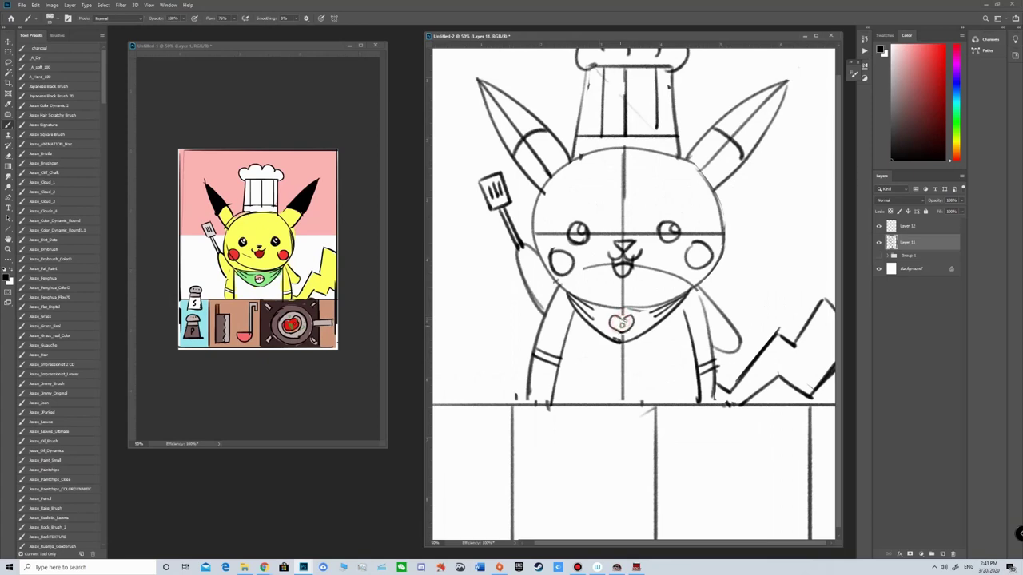
{"action": "key", "text": "ctrl+z"}
{"action": "left_click_drag", "start_coordinate": [610, 325], "coordinate": [624, 325]}
{"action": "key", "text": "e"}
Draw a tapered shaker body with a narrow top in the counter's leftmost section.
{"action": "key", "text": "z"}
{"action": "left_click", "coordinate": [642, 315], "text": "alt"}
{"action": "left_click", "coordinate": [661, 341], "text": "alt"}
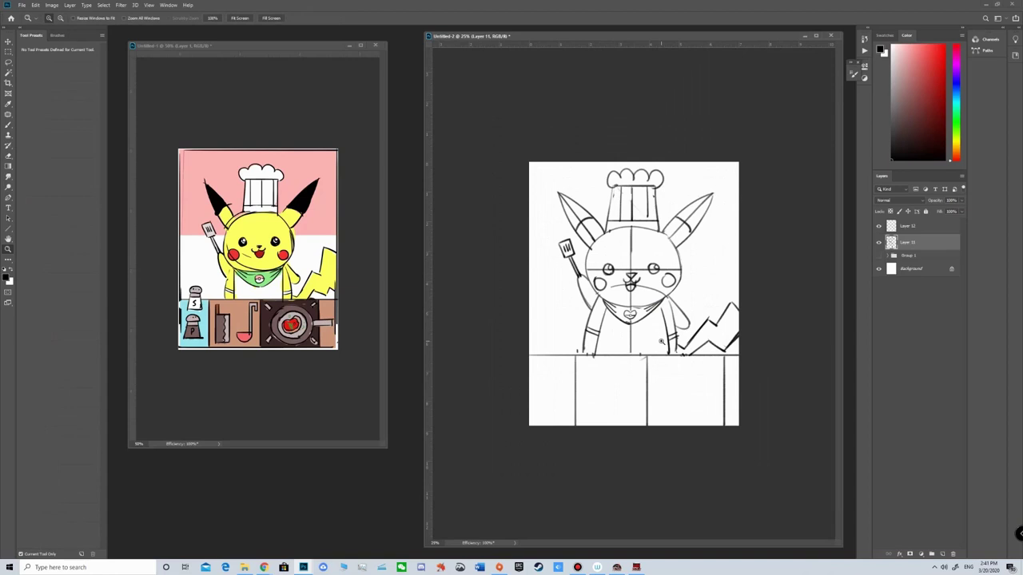
{"action": "key", "text": "b"}
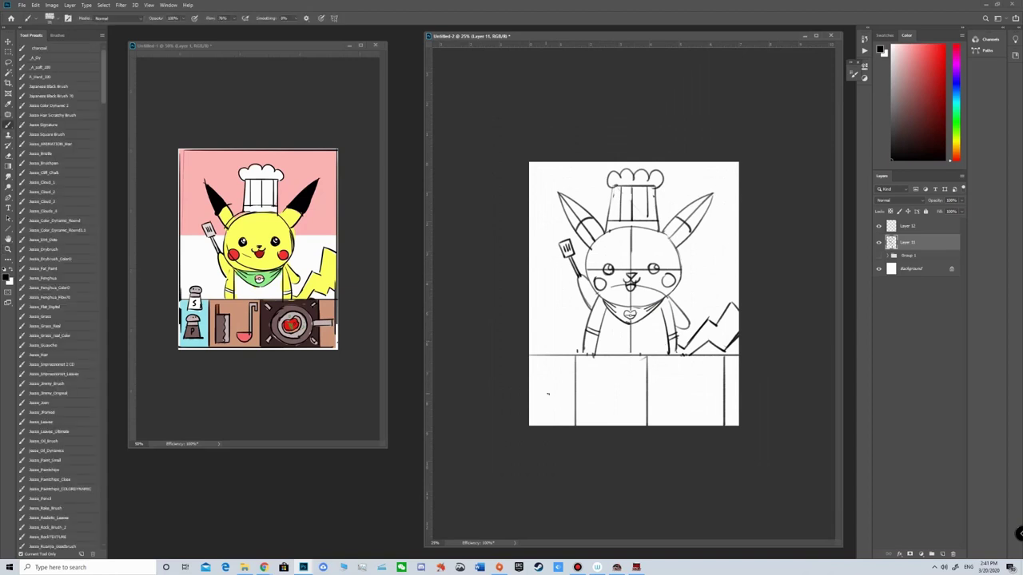
{"action": "mouse_move", "coordinate": [542, 382]}
{"action": "left_mouse_down"}
{"action": "mouse_move", "coordinate": [540, 406]}
{"action": "mouse_move", "coordinate": [559, 384]}
{"action": "mouse_move", "coordinate": [563, 408]}
{"action": "mouse_move", "coordinate": [543, 387]}
{"action": "mouse_move", "coordinate": [559, 386]}
{"action": "left_mouse_up"}
{"action": "key", "text": "ctrl+z"}
Erase the shaker's flat top and redraw it with a rounded cap and a band below.
{"action": "key", "text": "e"}
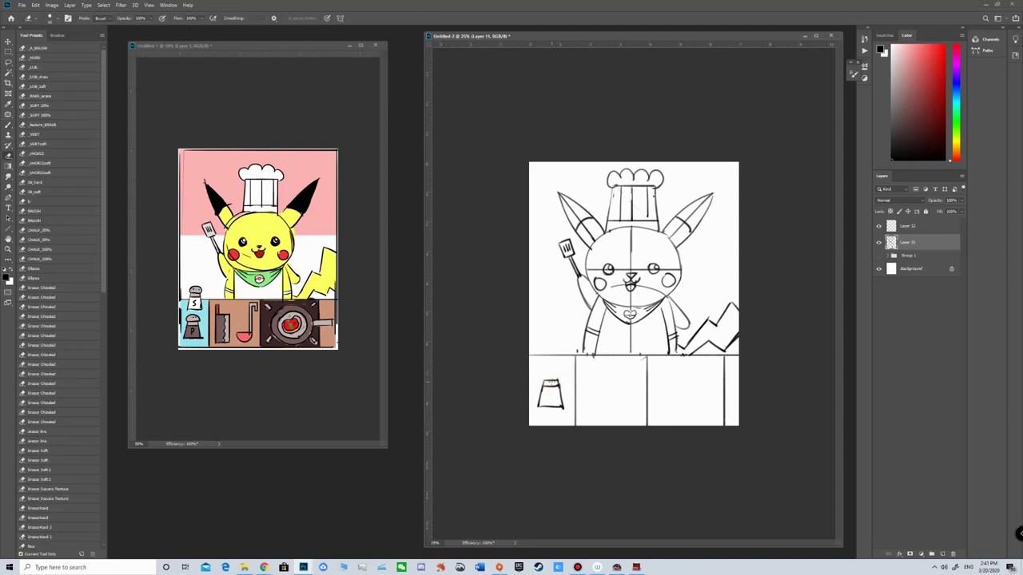
{"action": "left_click_drag", "start_coordinate": [543, 380], "coordinate": [559, 392]}
{"action": "key", "text": "b"}
{"action": "key", "text": "ctrl+z"}
{"action": "key", "text": "ctrl+z"}
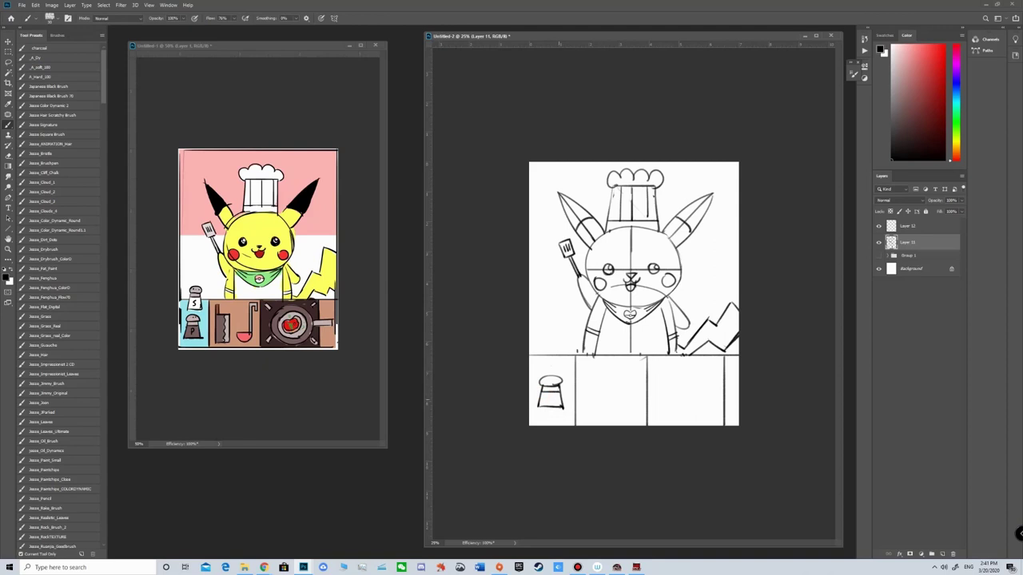
Draw a second tapered shaker with a rounded cap above the first, overlapping the counter line.
{"action": "mouse_move", "coordinate": [545, 347]}
{"action": "left_mouse_down"}
{"action": "mouse_move", "coordinate": [542, 366]}
{"action": "mouse_move", "coordinate": [563, 367]}
{"action": "mouse_move", "coordinate": [559, 346]}
{"action": "left_mouse_up"}
{"action": "key", "text": "ctrl+z"}
{"action": "key", "text": "z"}
{"action": "left_click", "coordinate": [589, 359]}
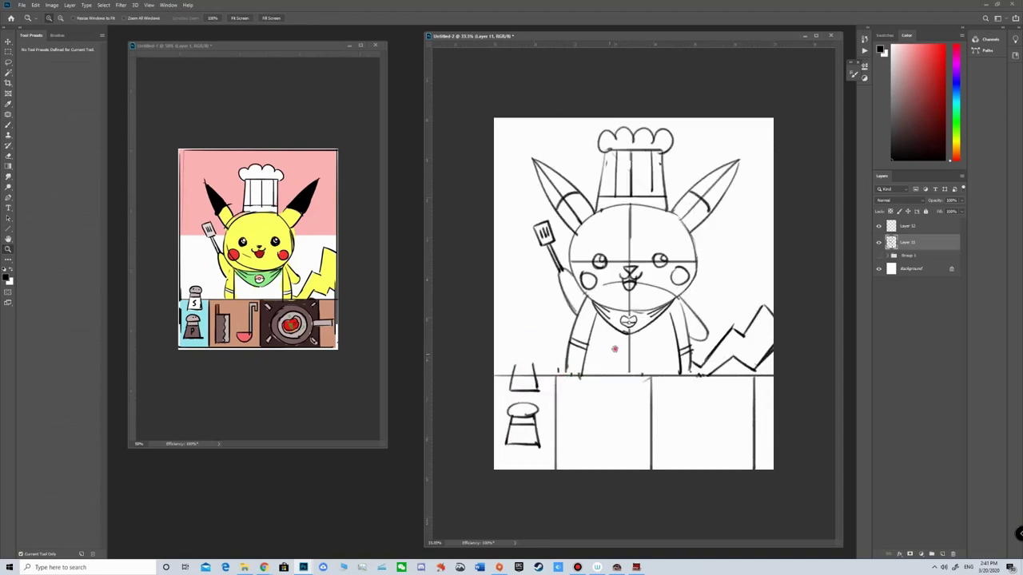
{"action": "key", "text": "f"}
{"action": "mouse_move", "coordinate": [657, 309]}
{"action": "left_mouse_down"}
{"action": "mouse_move", "coordinate": [680, 274]}
{"action": "mouse_move", "coordinate": [814, 200]}
{"action": "left_mouse_up"}
{"action": "key", "text": "b"}
{"action": "mouse_move", "coordinate": [572, 257]}
{"action": "left_mouse_down"}
{"action": "mouse_move", "coordinate": [553, 250]}
{"action": "mouse_move", "coordinate": [573, 253]}
{"action": "mouse_move", "coordinate": [550, 257]}
{"action": "mouse_move", "coordinate": [555, 267]}
{"action": "left_mouse_up"}
{"action": "key", "text": "ctrl+z"}
Erase the counter line inside the second shaker and clean up its outline.
{"action": "key", "text": "e"}
{"action": "right_click", "coordinate": [558, 266], "text": "alt"}
{"action": "key", "text": "b"}
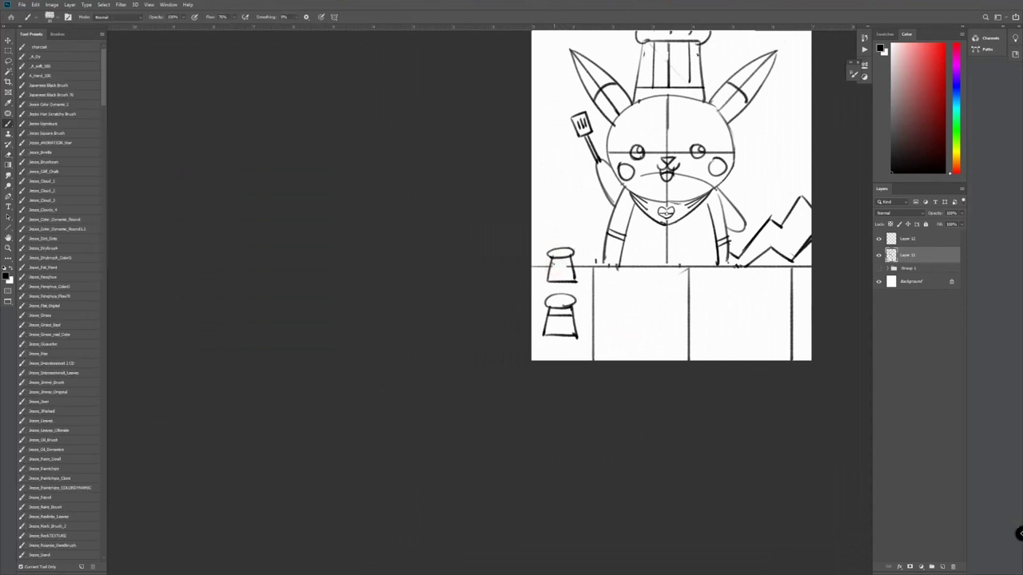
{"action": "key", "text": "e"}
{"action": "right_click", "coordinate": [568, 268], "text": "alt"}
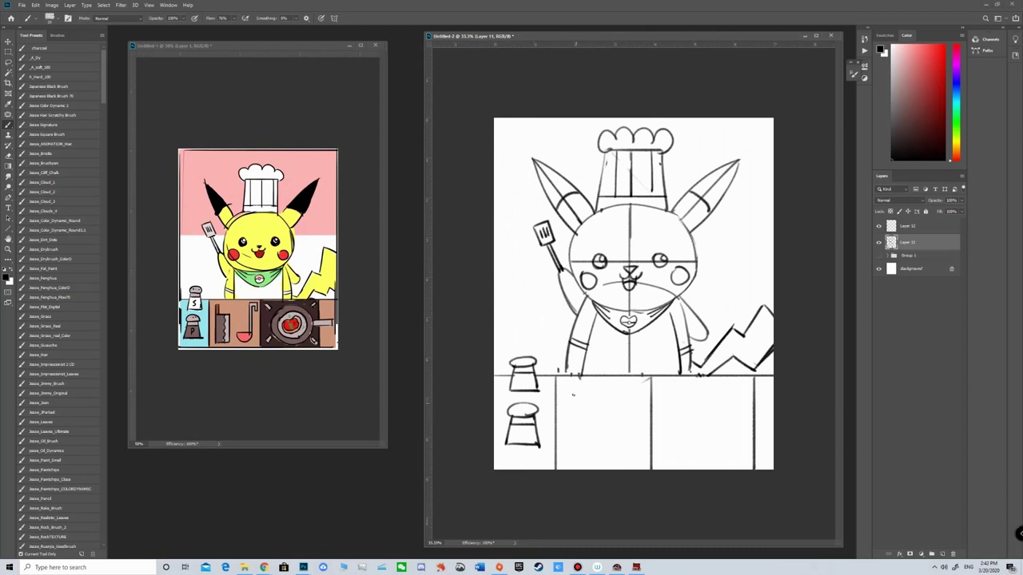
Draw a cleaver with a narrow handle and a wavy inner blade line in the counter's second section.
{"action": "mouse_move", "coordinate": [569, 402]}
{"action": "left_mouse_down"}
{"action": "mouse_move", "coordinate": [572, 456]}
{"action": "mouse_move", "coordinate": [601, 456]}
{"action": "left_mouse_up"}
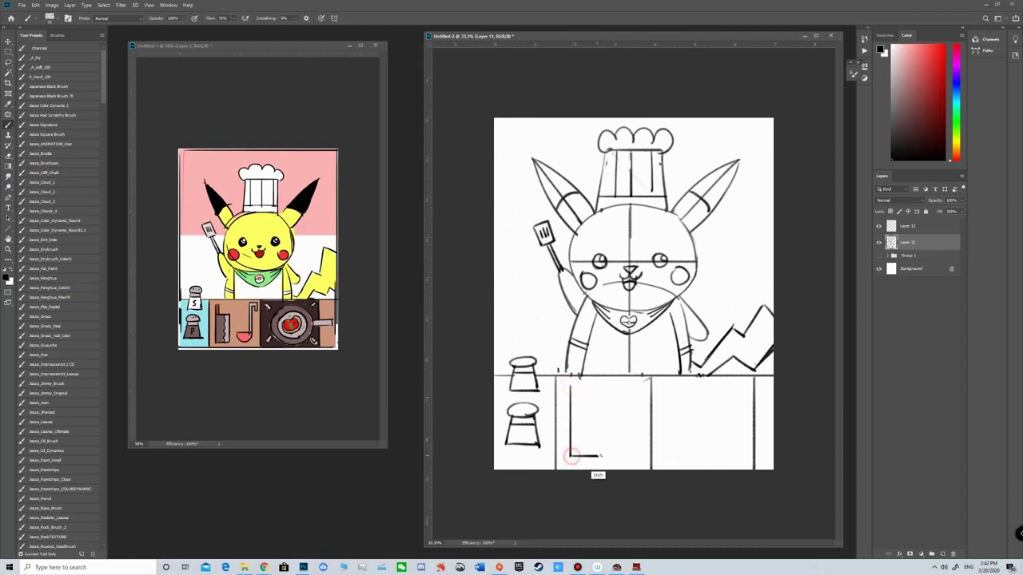
{"action": "mouse_move", "coordinate": [570, 405]}
{"action": "left_mouse_down"}
{"action": "mouse_move", "coordinate": [605, 416]}
{"action": "mouse_move", "coordinate": [600, 406]}
{"action": "mouse_move", "coordinate": [600, 456]}
{"action": "left_mouse_up"}
{"action": "mouse_move", "coordinate": [570, 387]}
{"action": "left_mouse_down"}
{"action": "mouse_move", "coordinate": [576, 405]}
{"action": "mouse_move", "coordinate": [589, 406]}
{"action": "mouse_move", "coordinate": [589, 457]}
{"action": "left_mouse_up"}
{"action": "key", "text": "shift"}
{"action": "key", "text": "ctrl+z"}
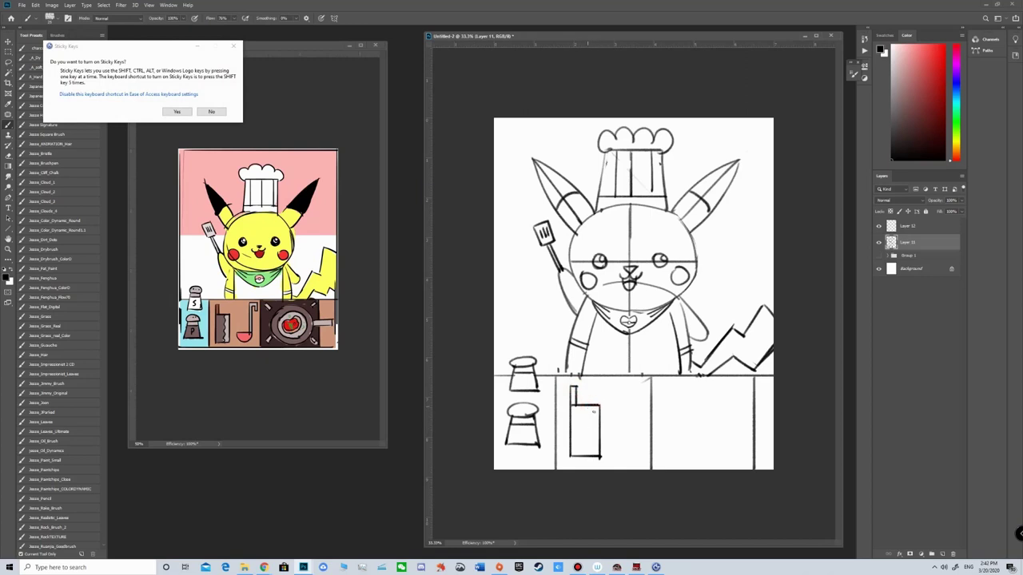
{"action": "left_click_drag", "start_coordinate": [592, 406], "coordinate": [591, 459]}
{"action": "key", "text": "e"}
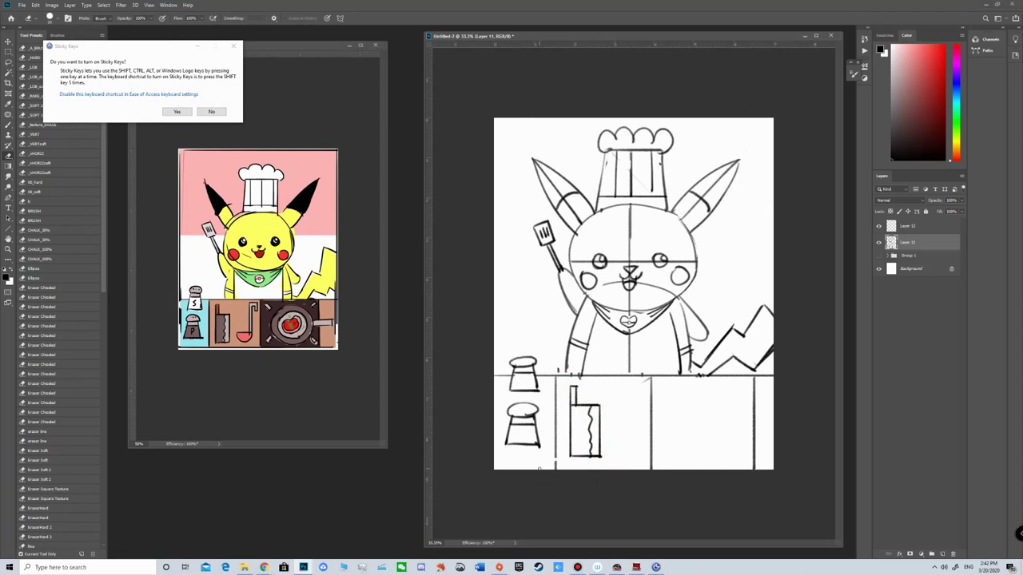
{"action": "left_click", "coordinate": [234, 46]}
{"action": "key", "text": "b"}
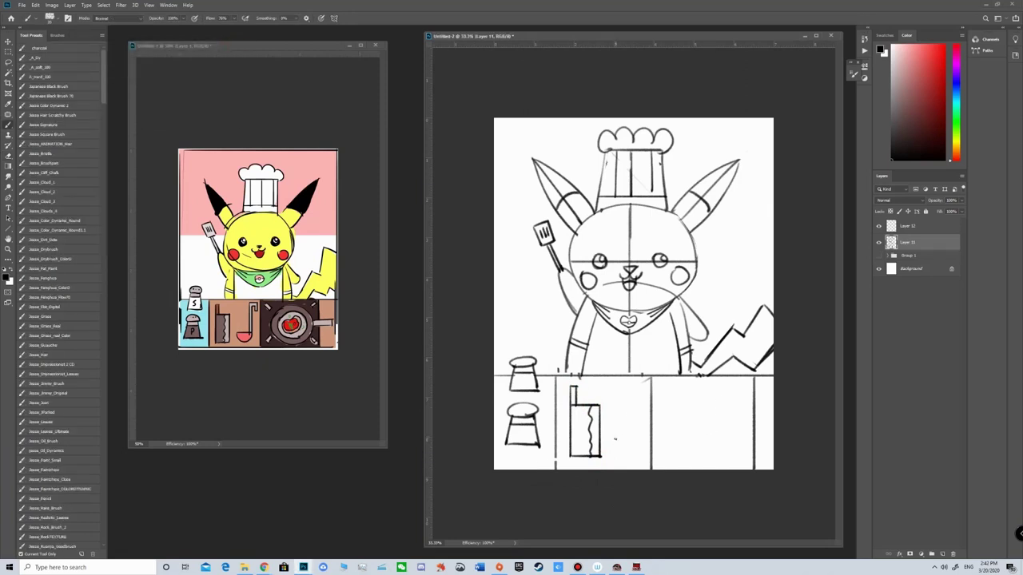
Draw a ladle beside the cleaver with a half-round bowl, a long straight handle and a hooked end.
{"action": "mouse_move", "coordinate": [612, 440]}
{"action": "left_mouse_down"}
{"action": "mouse_move", "coordinate": [643, 440]}
{"action": "mouse_move", "coordinate": [615, 453]}
{"action": "mouse_move", "coordinate": [632, 457]}
{"action": "mouse_move", "coordinate": [640, 440]}
{"action": "left_mouse_up"}
{"action": "key", "text": "e"}
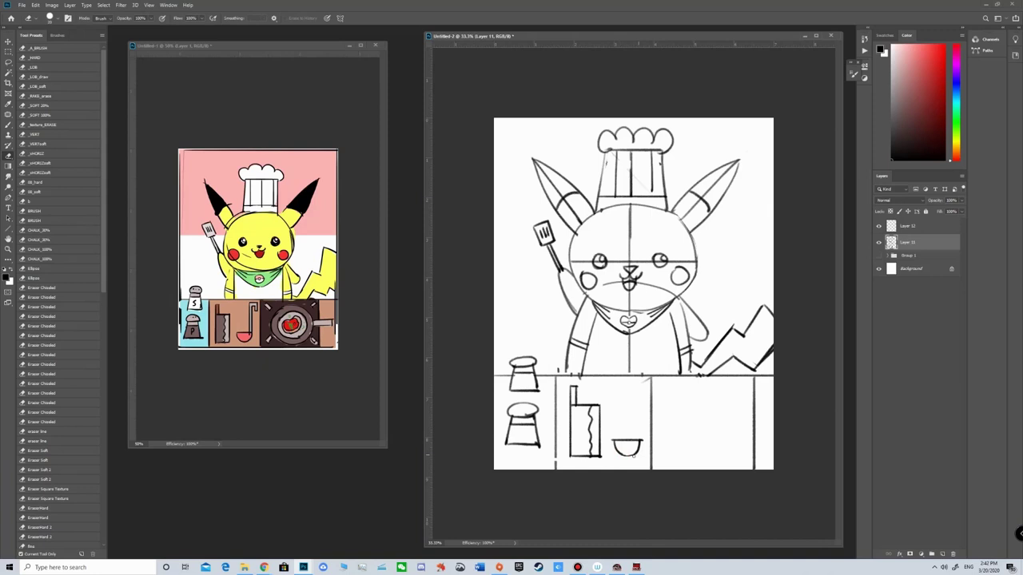
{"action": "left_click_drag", "start_coordinate": [642, 442], "coordinate": [641, 450]}
{"action": "key", "text": "b"}
{"action": "left_click_drag", "start_coordinate": [640, 391], "coordinate": [635, 443]}
{"action": "key", "text": "ctrl+z"}
{"action": "mouse_move", "coordinate": [635, 392]}
{"action": "left_mouse_down"}
{"action": "mouse_move", "coordinate": [636, 439]}
{"action": "mouse_move", "coordinate": [648, 392]}
{"action": "mouse_move", "coordinate": [643, 406]}
{"action": "left_mouse_up"}
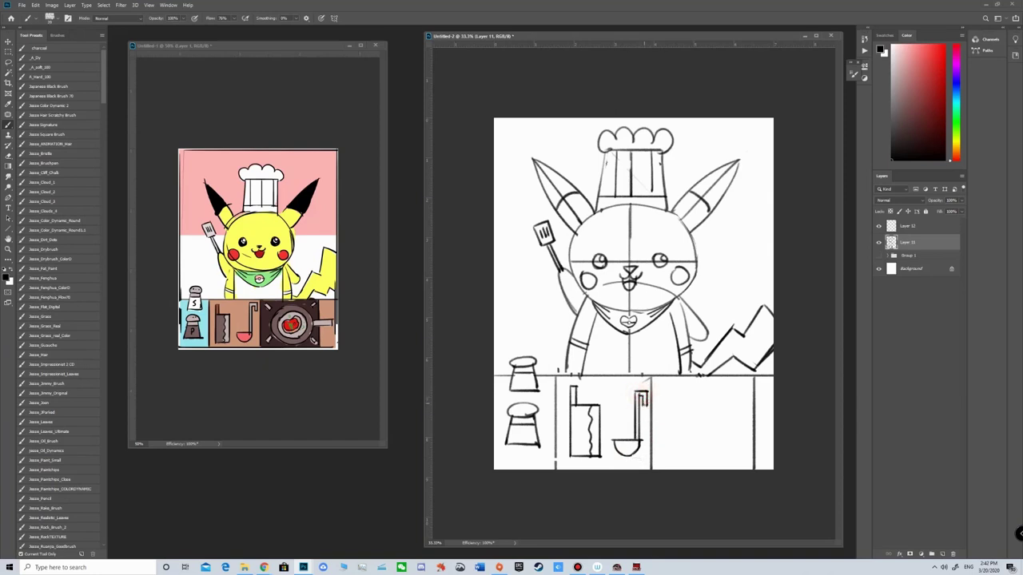
{"action": "key", "text": "shift"}
{"action": "key", "text": "shift"}
{"action": "key", "text": "shift"}
{"action": "key", "text": "shift"}
{"action": "key", "text": "shift"}
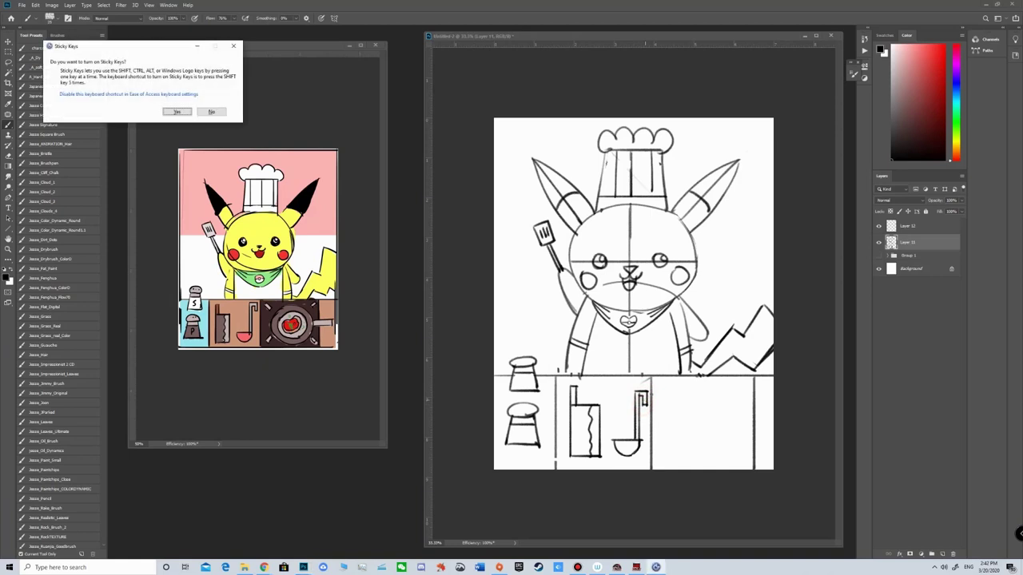
Select the ladle with the Lasso and move it slightly left, away from the section divider.
{"action": "key", "text": "l"}
{"action": "mouse_move", "coordinate": [649, 379]}
{"action": "left_mouse_down"}
{"action": "mouse_move", "coordinate": [641, 463]}
{"action": "mouse_move", "coordinate": [619, 464]}
{"action": "mouse_move", "coordinate": [643, 380]}
{"action": "left_mouse_up"}
{"action": "key", "text": "v"}
{"action": "mouse_move", "coordinate": [616, 434]}
{"action": "left_mouse_down"}
{"action": "mouse_move", "coordinate": [631, 425]}
{"action": "mouse_move", "coordinate": [623, 444]}
{"action": "left_mouse_up"}
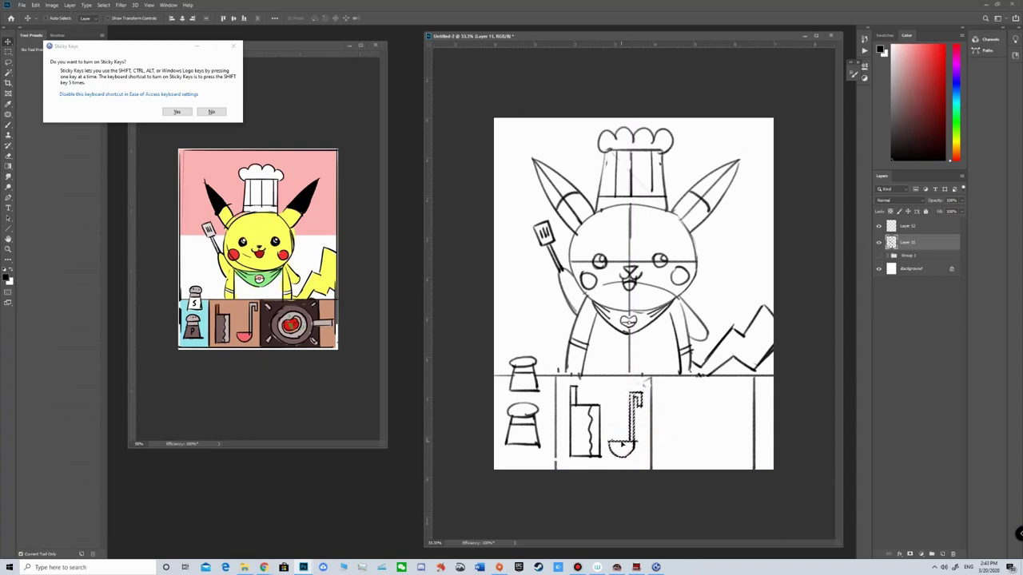
{"action": "key", "text": "ctrl+d"}
Draw a round frying pan with a handle crossing the last divider, and erase the divider inside the handle.
{"action": "key", "text": "b"}
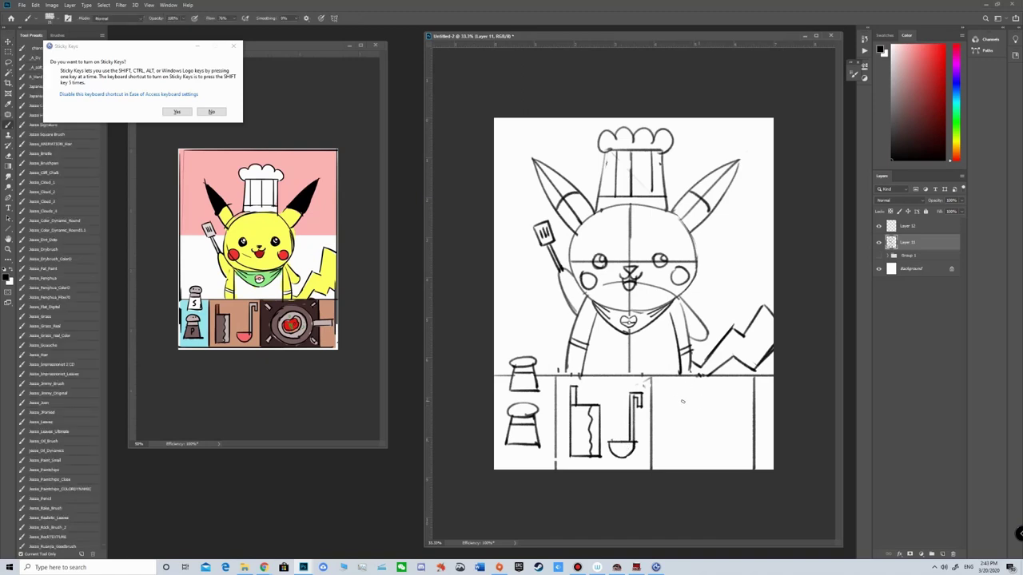
{"action": "mouse_move", "coordinate": [674, 395]}
{"action": "left_mouse_down"}
{"action": "mouse_move", "coordinate": [666, 436]}
{"action": "mouse_move", "coordinate": [686, 387]}
{"action": "mouse_move", "coordinate": [724, 387]}
{"action": "mouse_move", "coordinate": [668, 428]}
{"action": "mouse_move", "coordinate": [672, 398]}
{"action": "left_mouse_up"}
{"action": "key", "text": "ctrl+z"}
{"action": "key", "text": "ctrl+z"}
{"action": "key", "text": "ctrl+z"}
{"action": "left_click_drag", "start_coordinate": [663, 413], "coordinate": [689, 452]}
{"action": "key", "text": "ctrl+z"}
{"action": "mouse_move", "coordinate": [669, 408]}
{"action": "left_mouse_down"}
{"action": "mouse_move", "coordinate": [689, 452]}
{"action": "mouse_move", "coordinate": [731, 419]}
{"action": "mouse_move", "coordinate": [699, 446]}
{"action": "mouse_move", "coordinate": [767, 414]}
{"action": "mouse_move", "coordinate": [762, 430]}
{"action": "mouse_move", "coordinate": [732, 426]}
{"action": "mouse_move", "coordinate": [767, 421]}
{"action": "left_mouse_up"}
{"action": "key", "text": "ctrl+z"}
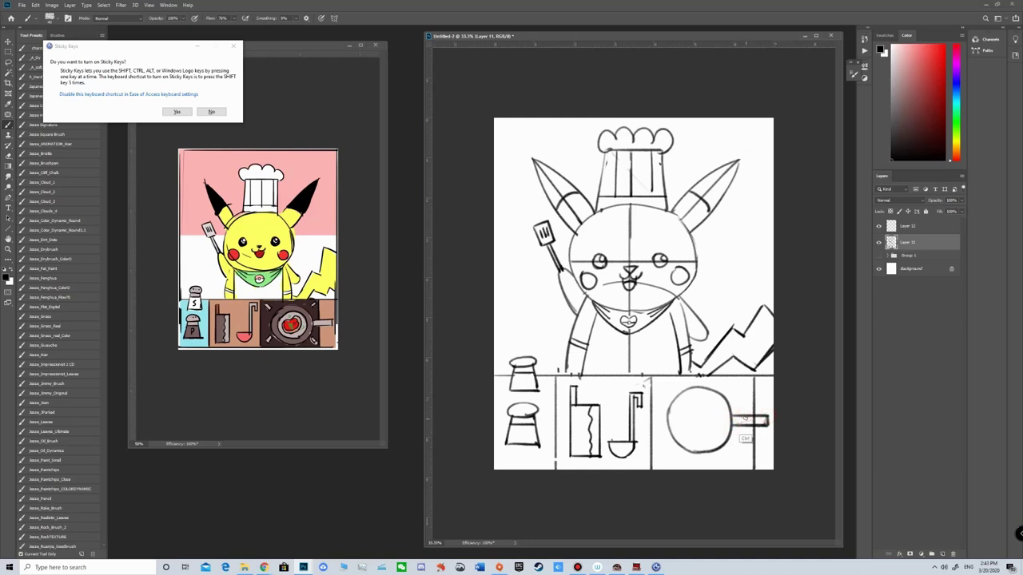
{"action": "key", "text": "e"}
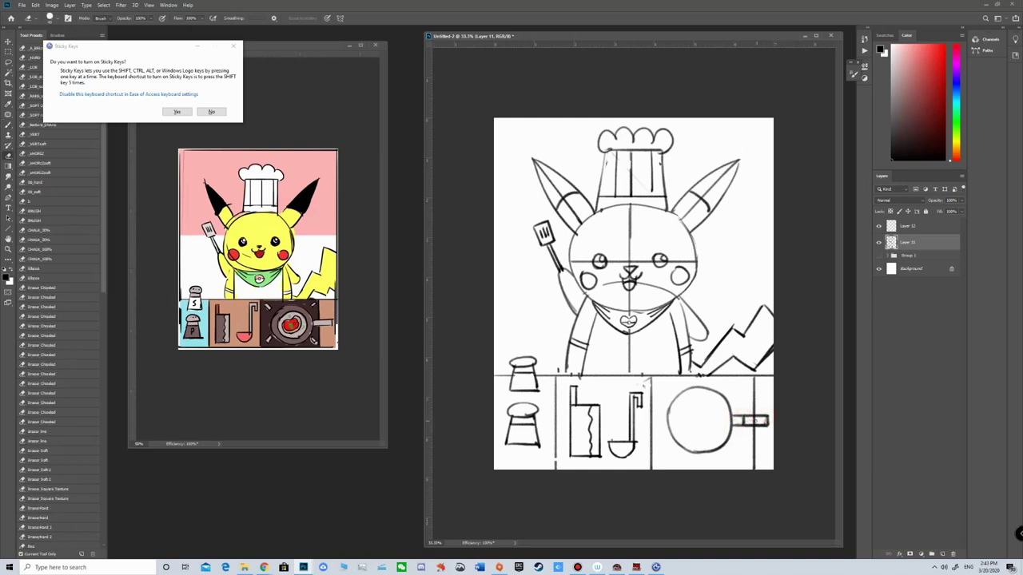
{"action": "left_click_drag", "start_coordinate": [752, 420], "coordinate": [755, 421]}
Draw the pan's inner rim circle and clean up its outline with the eraser.
{"action": "key", "text": "b"}
{"action": "mouse_move", "coordinate": [678, 410]}
{"action": "left_mouse_down"}
{"action": "mouse_move", "coordinate": [702, 406]}
{"action": "mouse_move", "coordinate": [685, 404]}
{"action": "mouse_move", "coordinate": [716, 406]}
{"action": "mouse_move", "coordinate": [708, 401]}
{"action": "mouse_move", "coordinate": [720, 419]}
{"action": "mouse_move", "coordinate": [714, 437]}
{"action": "mouse_move", "coordinate": [718, 405]}
{"action": "mouse_move", "coordinate": [692, 400]}
{"action": "left_mouse_up"}
{"action": "key", "text": "ctrl+z"}
{"action": "key", "text": "e"}
{"action": "left_click_drag", "start_coordinate": [688, 441], "coordinate": [683, 439]}
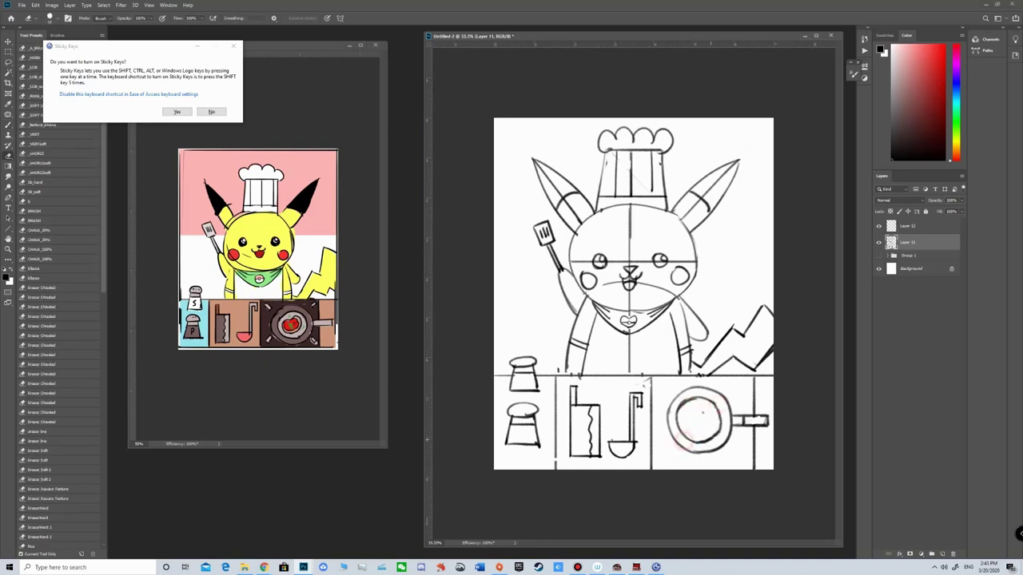
Draw four small diagonal burner bars around the pan, one near each corner of the stove section.
{"action": "key", "text": "b"}
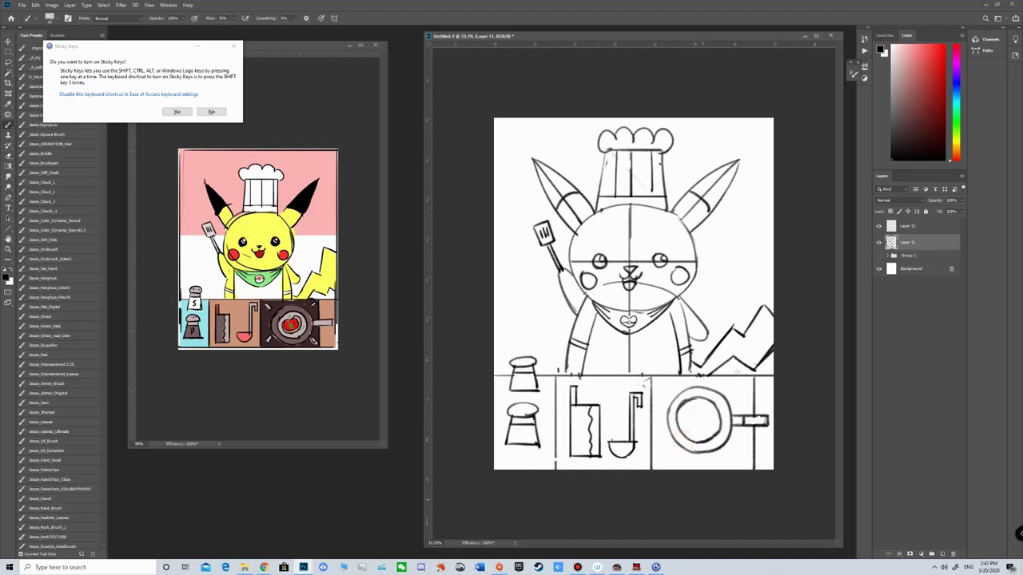
{"action": "left_click_drag", "start_coordinate": [740, 382], "coordinate": [734, 391]}
{"action": "left_click_drag", "start_coordinate": [658, 383], "coordinate": [662, 389]}
{"action": "mouse_move", "coordinate": [664, 459]}
{"action": "left_mouse_down"}
{"action": "mouse_move", "coordinate": [676, 448]}
{"action": "mouse_move", "coordinate": [740, 459]}
{"action": "left_mouse_up"}
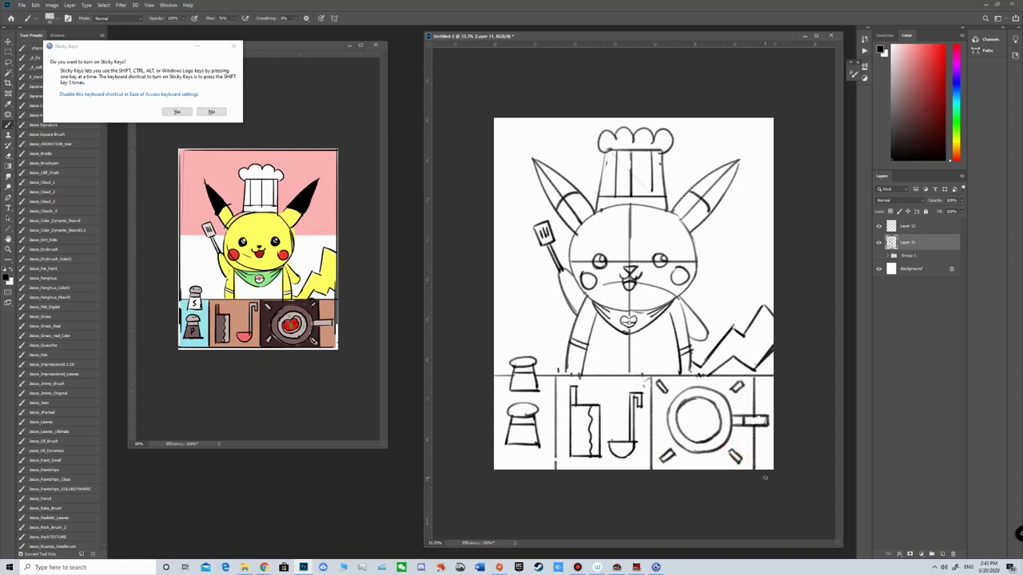
Letter the upper shaker S and the lower one P, and draw the background wall line on both sides of the head.
{"action": "left_click_drag", "start_coordinate": [529, 376], "coordinate": [524, 388]}
{"action": "left_click_drag", "start_coordinate": [520, 426], "coordinate": [521, 434]}
{"action": "left_click_drag", "start_coordinate": [570, 254], "coordinate": [460, 267]}
{"action": "left_click_drag", "start_coordinate": [698, 254], "coordinate": [799, 275]}
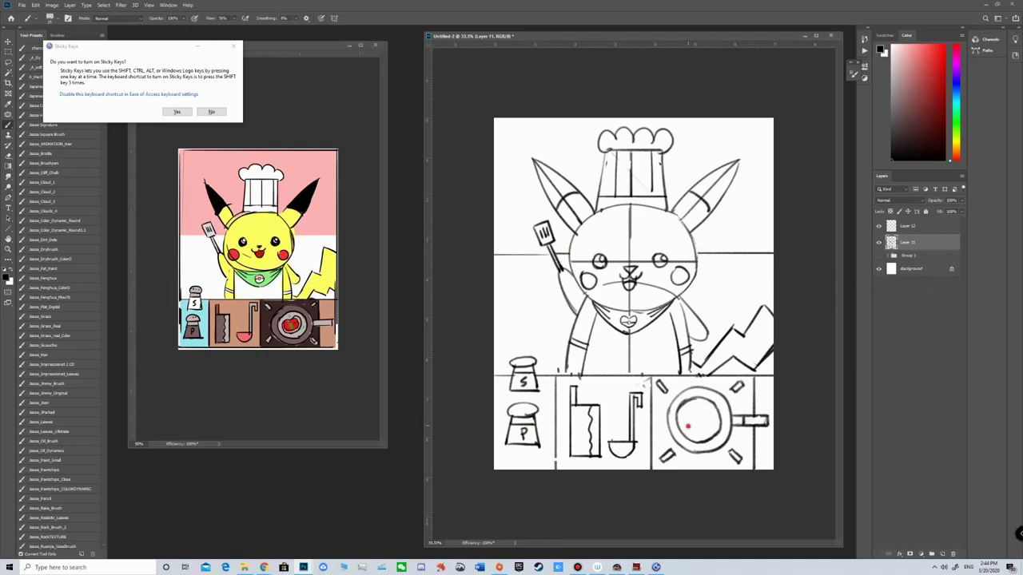
Draw the food inside the pan as a spiky central shape surrounded by small pieces.
{"action": "mouse_move", "coordinate": [688, 424]}
{"action": "left_mouse_down"}
{"action": "mouse_move", "coordinate": [712, 415]}
{"action": "mouse_move", "coordinate": [688, 430]}
{"action": "mouse_move", "coordinate": [701, 427]}
{"action": "mouse_move", "coordinate": [695, 438]}
{"action": "left_mouse_up"}
{"action": "key", "text": "ctrl+z"}
{"action": "key", "text": "ctrl+z"}
{"action": "key", "text": "ctrl+z"}
{"action": "key", "text": "ctrl+shift+z"}
{"action": "key", "text": "ctrl+z"}
{"action": "left_click", "coordinate": [693, 420]}
{"action": "key", "text": "ctrl+z"}
{"action": "key", "text": "ctrl+shift+z"}
{"action": "left_click_drag", "start_coordinate": [697, 436], "coordinate": [704, 435]}
{"action": "key", "text": "z"}
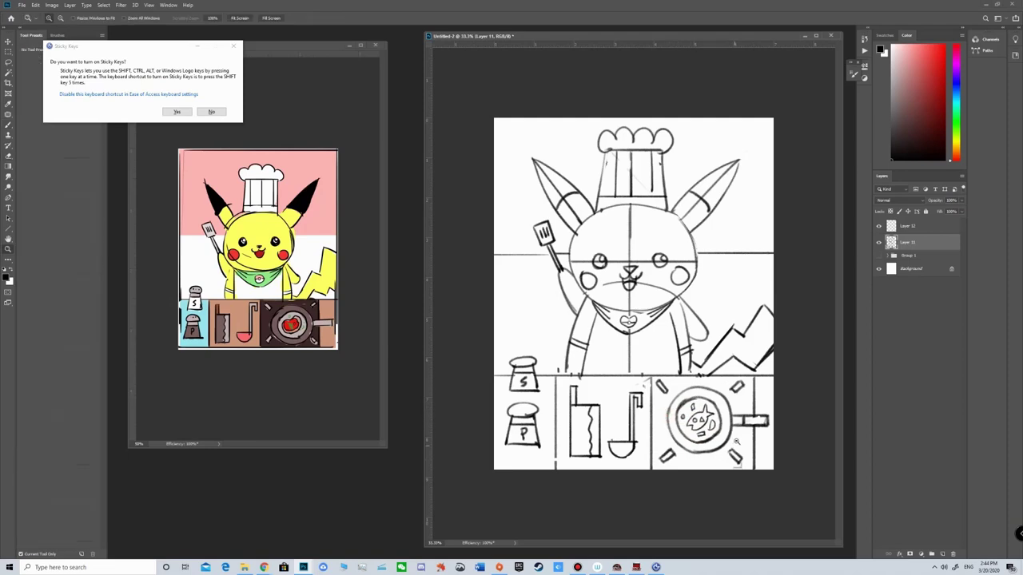
{"action": "left_click", "coordinate": [736, 441], "text": "alt"}
{"action": "key", "text": "e"}
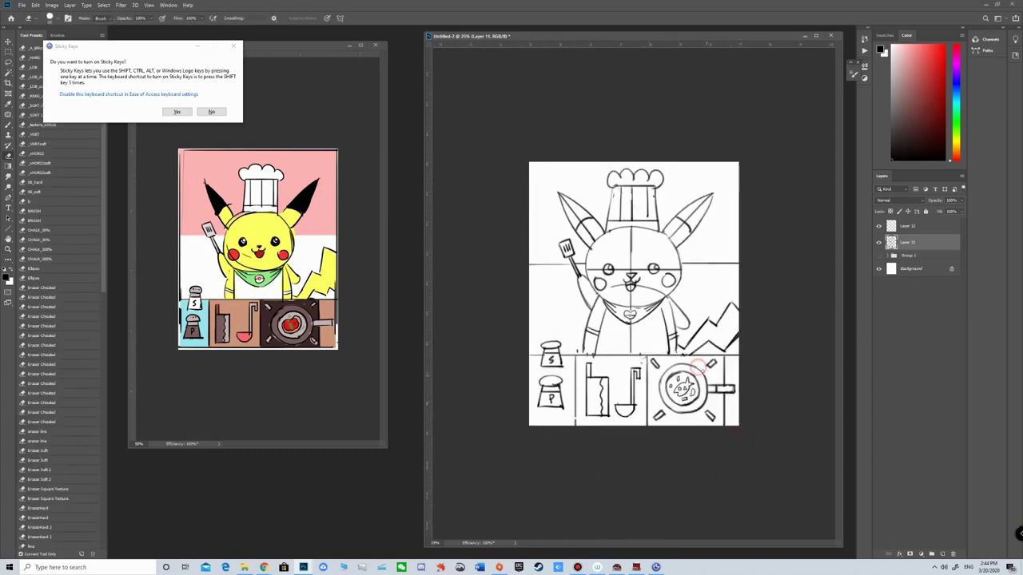
{"action": "key", "text": "z"}
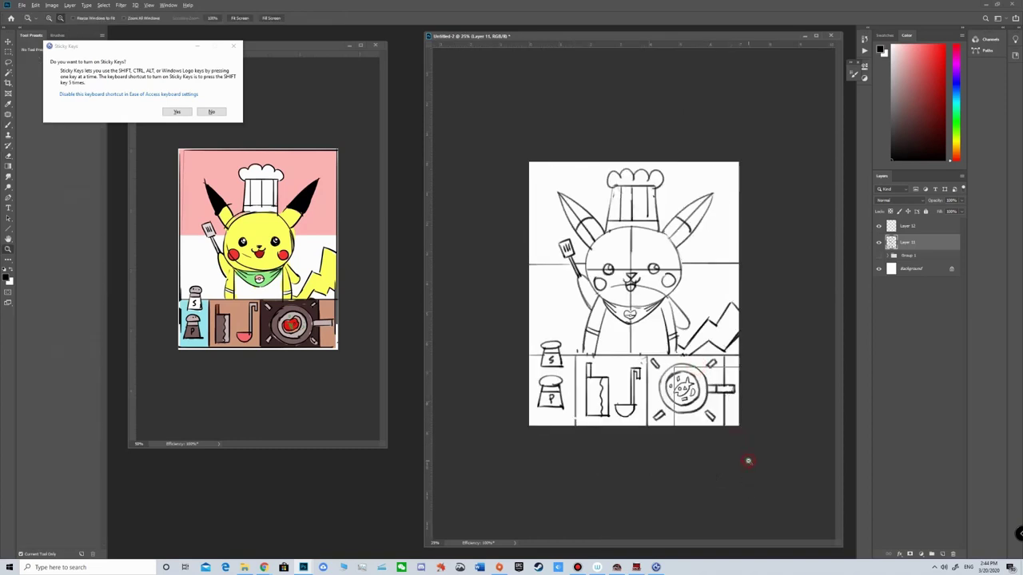
{"action": "left_click", "coordinate": [747, 461], "text": "alt"}
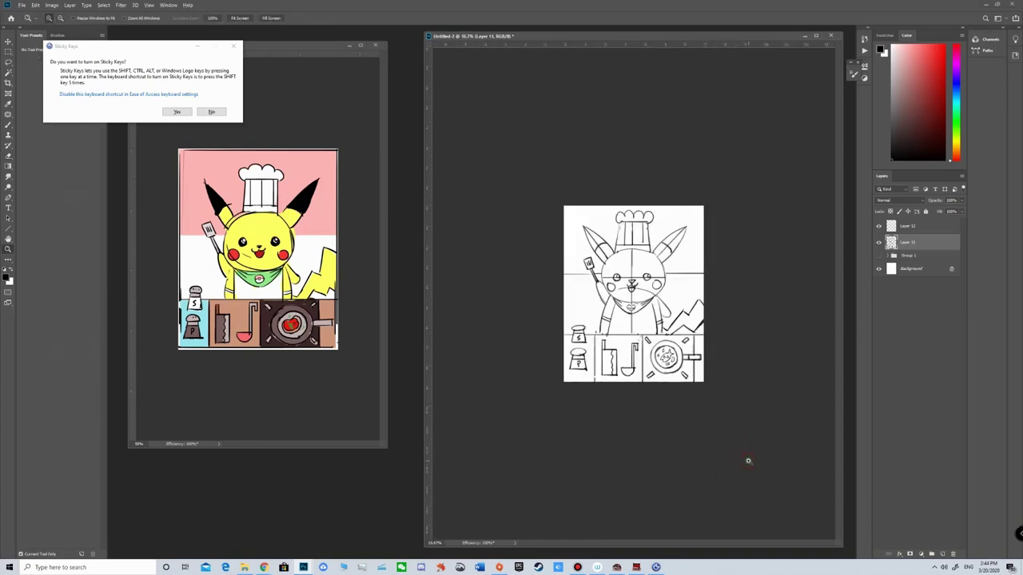
{"action": "left_click", "coordinate": [668, 412]}
{"action": "key", "text": "b"}
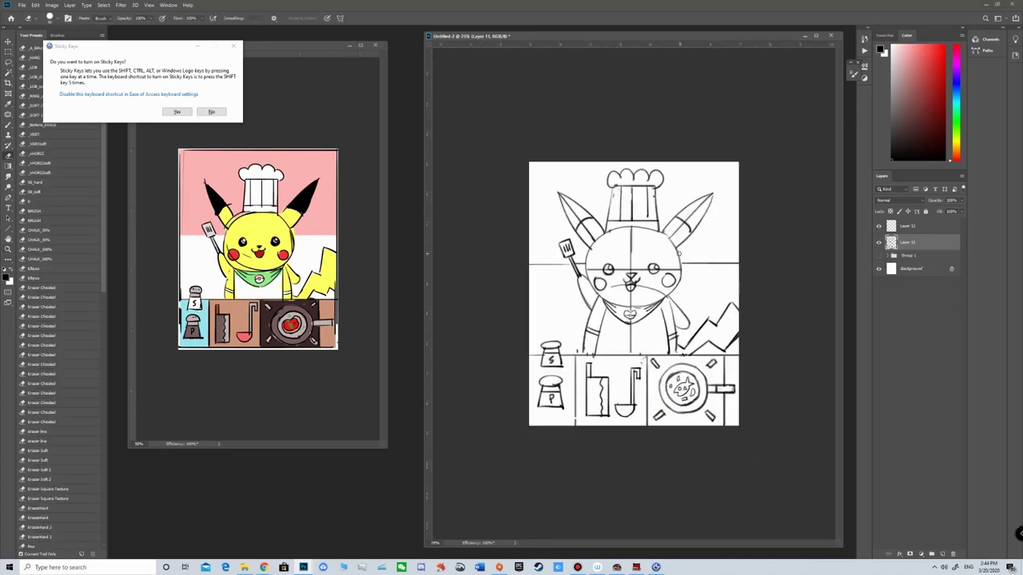
{"action": "key", "text": "b"}
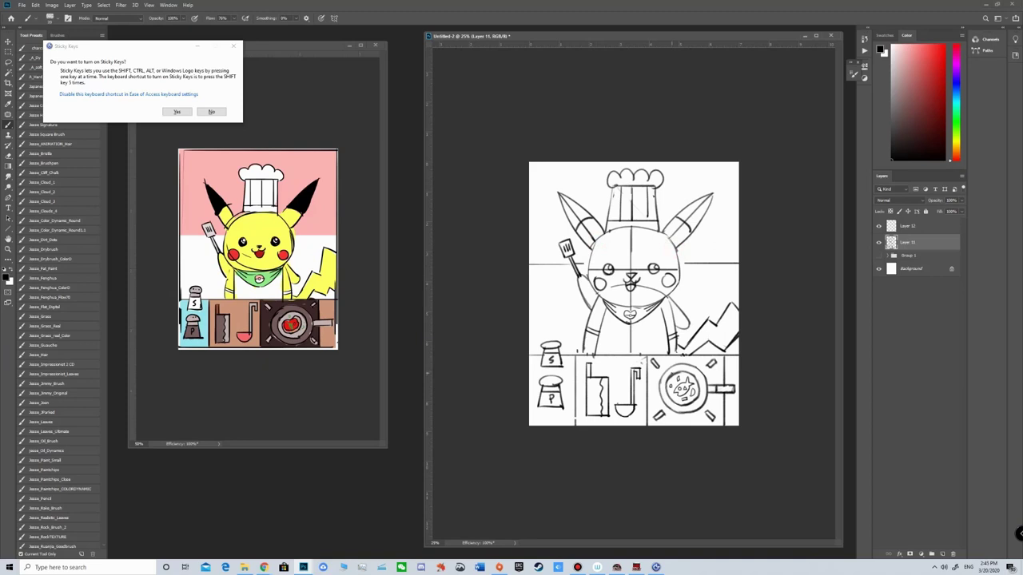
Lower the opacity of the sketch layer, Layer 11, to 20%.
{"action": "left_click", "coordinate": [962, 200]}
{"action": "left_click_drag", "start_coordinate": [962, 211], "coordinate": [940, 212]}
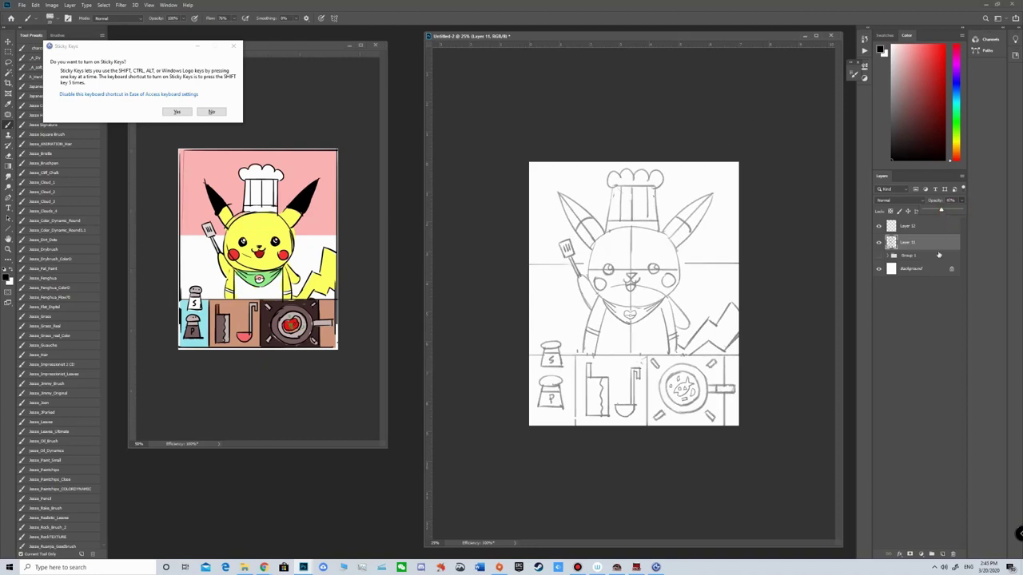
{"action": "left_click_drag", "start_coordinate": [934, 215], "coordinate": [930, 211]}
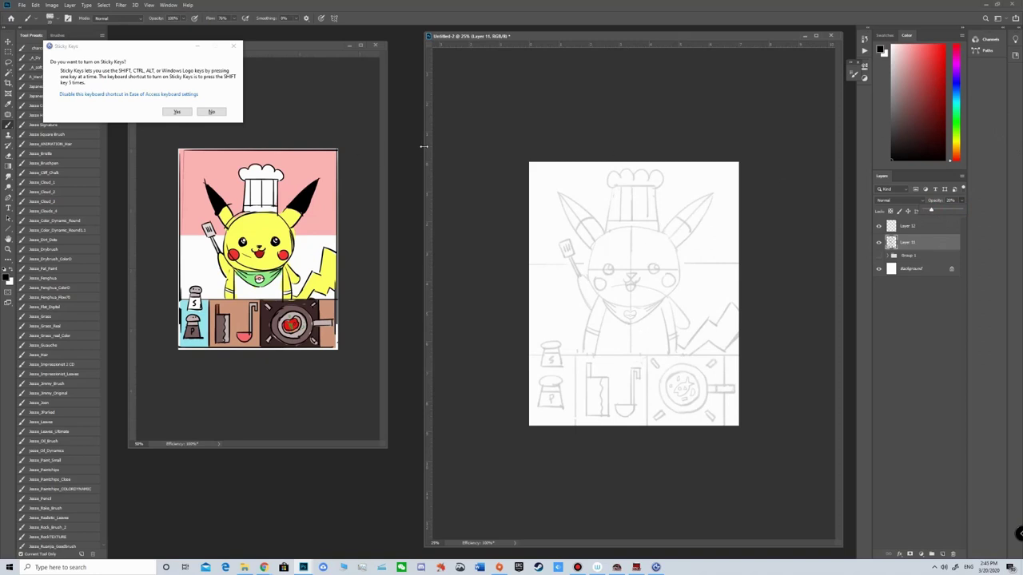
Dismiss the Sticky Keys prompt and choose the solid round brush preset right below charcoal for inking.
{"action": "left_click_drag", "start_coordinate": [138, 51], "coordinate": [218, 85]}
{"action": "left_click", "coordinate": [315, 79]}
{"action": "left_click", "coordinate": [79, 58]}
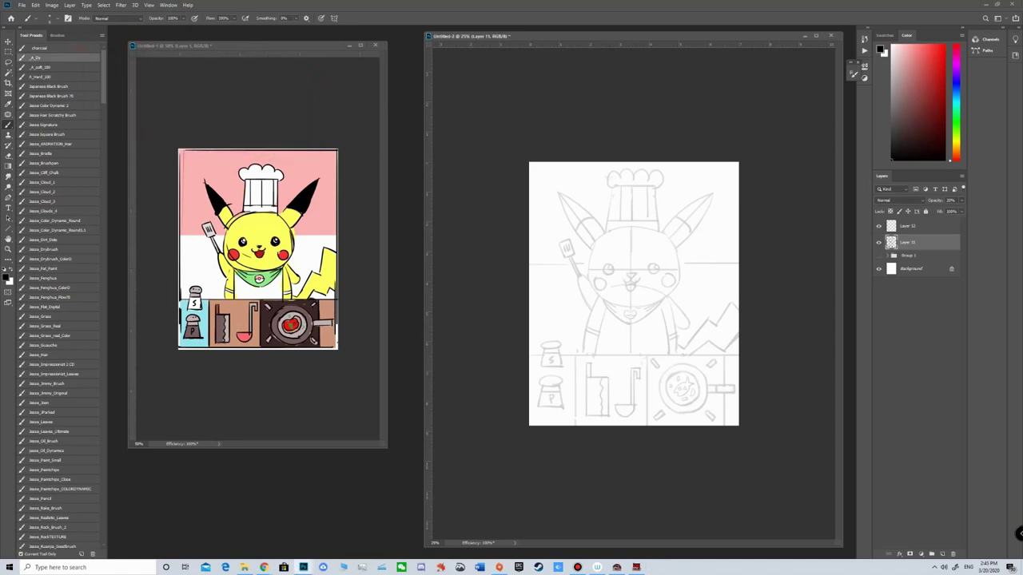
{"action": "key", "text": "z"}
{"action": "left_click", "coordinate": [605, 257]}
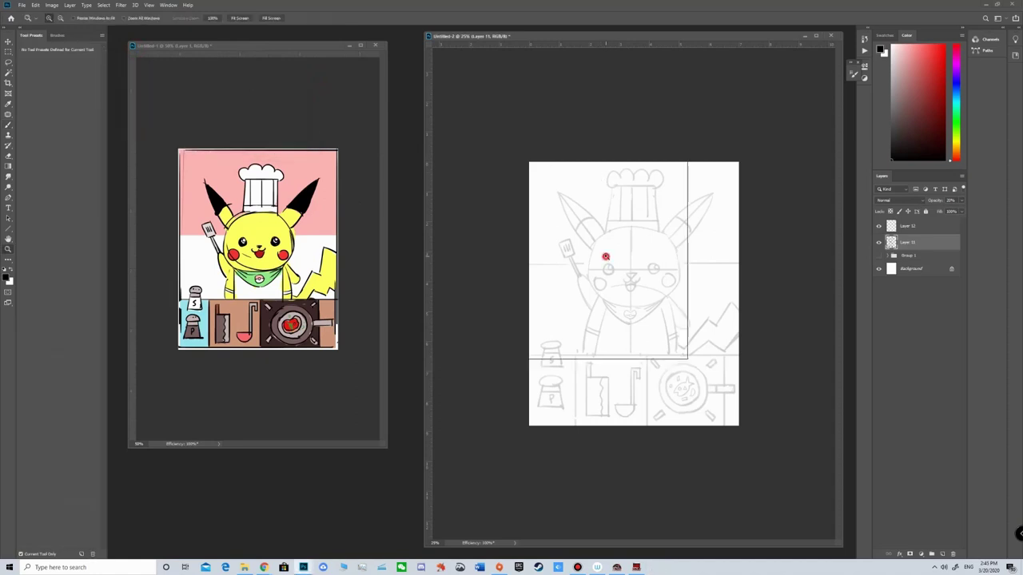
{"action": "key", "text": "b"}
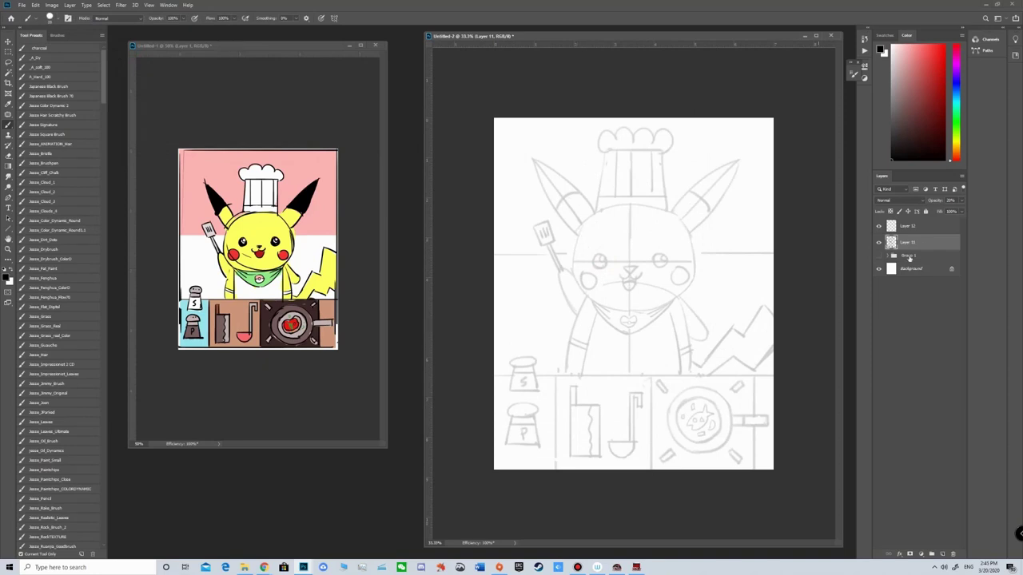
Lock Layer 11 and make the empty Layer 12 active for the line art.
{"action": "left_click", "coordinate": [907, 226]}
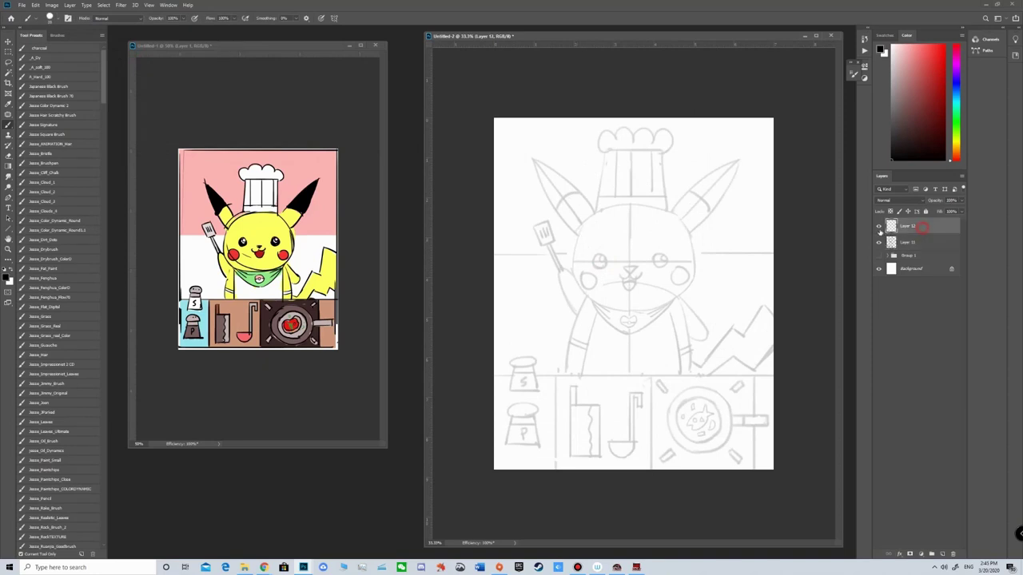
{"action": "left_click", "coordinate": [941, 245]}
{"action": "key", "text": "slash"}
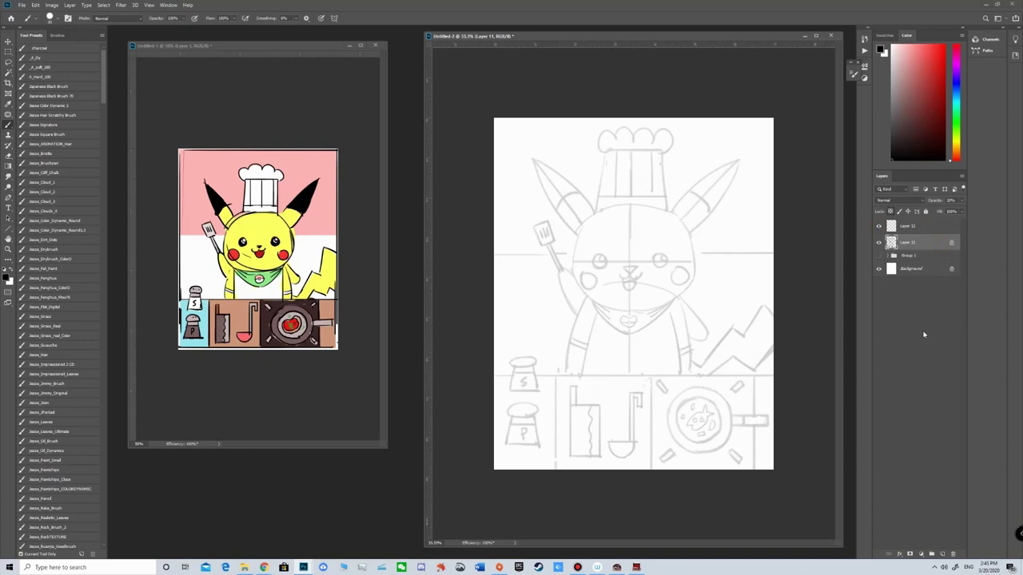
{"action": "left_click", "coordinate": [927, 229]}
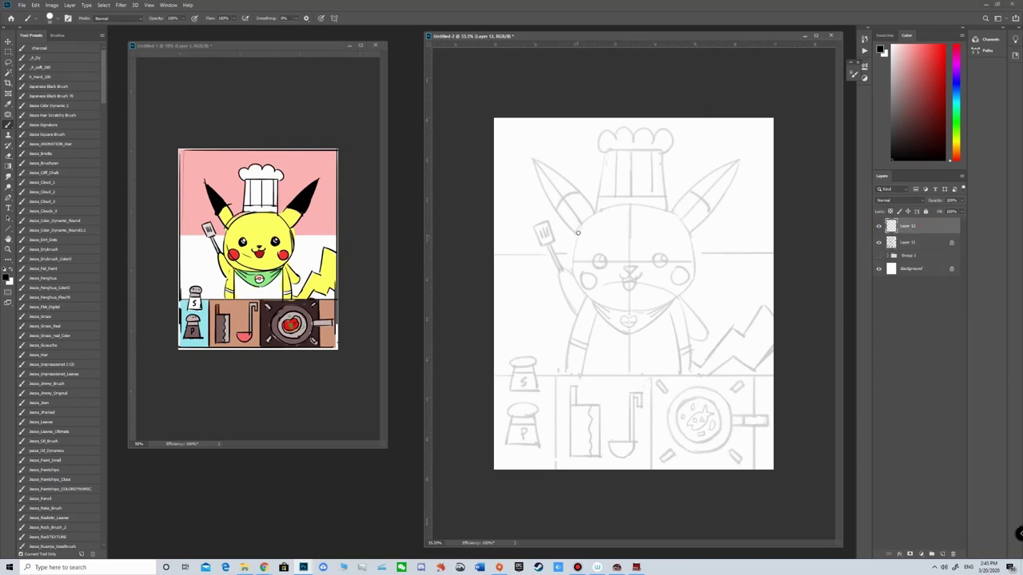
Ink the left side of the head and the left ear with its curved tip band, over the faint sketch.
{"action": "mouse_move", "coordinate": [578, 234]}
{"action": "left_mouse_down"}
{"action": "mouse_move", "coordinate": [571, 273]}
{"action": "mouse_move", "coordinate": [587, 298]}
{"action": "left_mouse_up"}
{"action": "mouse_move", "coordinate": [534, 158]}
{"action": "left_mouse_down"}
{"action": "mouse_move", "coordinate": [546, 196]}
{"action": "mouse_move", "coordinate": [580, 236]}
{"action": "left_mouse_up"}
{"action": "left_click_drag", "start_coordinate": [535, 158], "coordinate": [597, 213]}
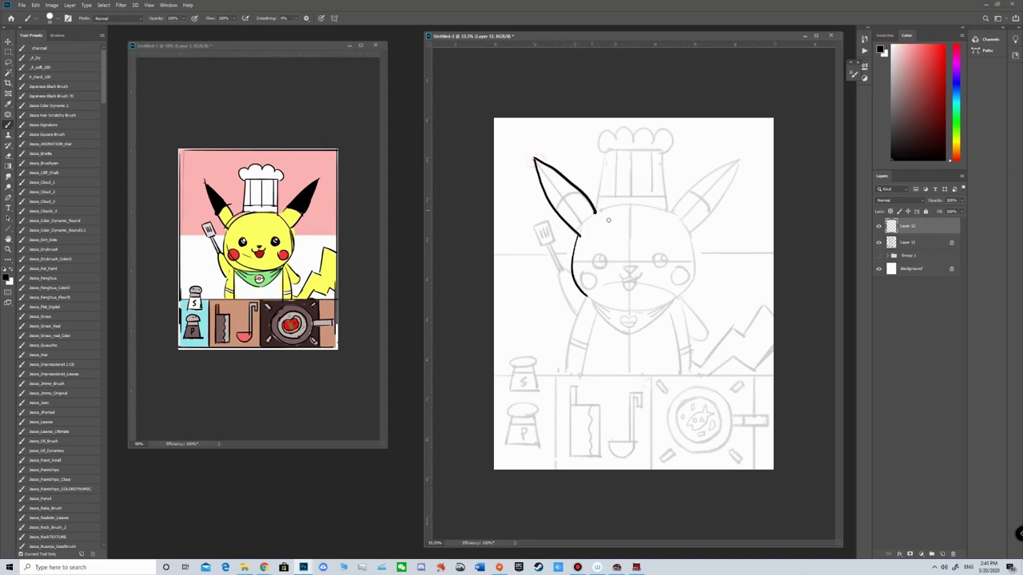
{"action": "key", "text": "ctrl+z"}
{"action": "left_click_drag", "start_coordinate": [535, 158], "coordinate": [599, 216]}
{"action": "key", "text": "ctrl+z"}
{"action": "left_click_drag", "start_coordinate": [534, 160], "coordinate": [592, 208]}
{"action": "left_click_drag", "start_coordinate": [581, 193], "coordinate": [557, 213]}
{"action": "key", "text": "ctrl+z"}
Ink the right ear's outline and continue down the right side of the head to the cheek.
{"action": "mouse_move", "coordinate": [675, 208]}
{"action": "left_mouse_down"}
{"action": "mouse_move", "coordinate": [738, 160]}
{"action": "mouse_move", "coordinate": [685, 234]}
{"action": "left_mouse_up"}
{"action": "key", "text": "ctrl+z"}
{"action": "mouse_move", "coordinate": [737, 162]}
{"action": "left_mouse_down"}
{"action": "mouse_move", "coordinate": [718, 207]}
{"action": "mouse_move", "coordinate": [692, 231]}
{"action": "mouse_move", "coordinate": [677, 296]}
{"action": "left_mouse_up"}
{"action": "key", "text": "e"}
{"action": "key", "text": "b"}
Ink the chin curve joining both sides of the head, cleaning up the joins with the eraser.
{"action": "mouse_move", "coordinate": [578, 287]}
{"action": "left_mouse_down"}
{"action": "mouse_move", "coordinate": [685, 305]}
{"action": "mouse_move", "coordinate": [678, 297]}
{"action": "mouse_move", "coordinate": [637, 312]}
{"action": "left_mouse_up"}
{"action": "key", "text": "ctrl+z"}
{"action": "key", "text": "e"}
{"action": "left_click_drag", "start_coordinate": [687, 291], "coordinate": [640, 313]}
{"action": "key", "text": "b"}
{"action": "key", "text": "ctrl+z"}
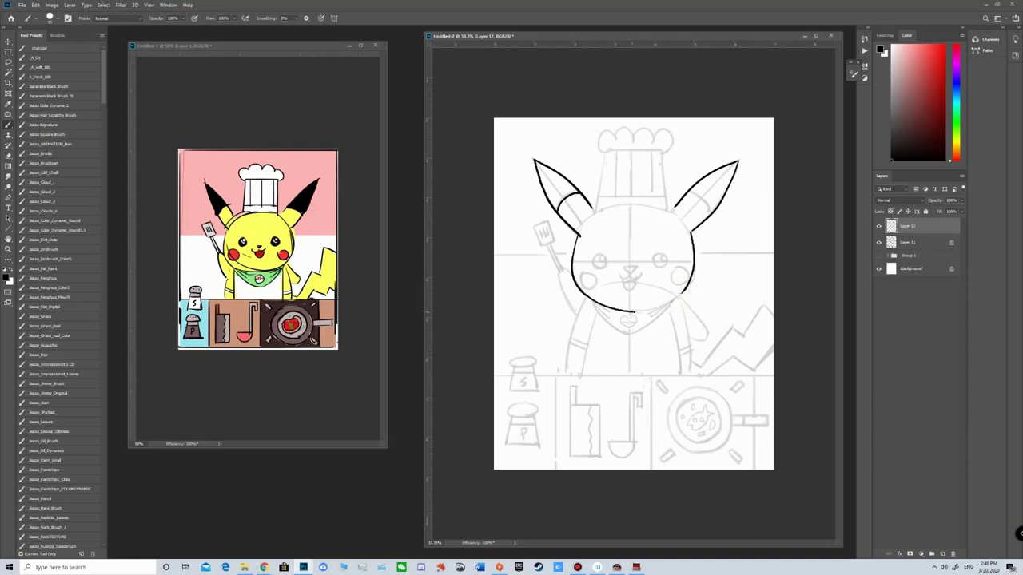
{"action": "left_click_drag", "start_coordinate": [636, 313], "coordinate": [673, 296]}
{"action": "key", "text": "ctrl+z"}
Ink the round cheek circles on both sides of the face.
{"action": "mouse_move", "coordinate": [677, 285]}
{"action": "left_mouse_down"}
{"action": "mouse_move", "coordinate": [673, 271]}
{"action": "mouse_move", "coordinate": [685, 276]}
{"action": "mouse_move", "coordinate": [676, 284]}
{"action": "mouse_move", "coordinate": [676, 267]}
{"action": "left_mouse_up"}
{"action": "key", "text": "ctrl+z"}
{"action": "key", "text": "ctrl+z"}
{"action": "mouse_move", "coordinate": [582, 276]}
{"action": "left_mouse_down"}
{"action": "mouse_move", "coordinate": [582, 287]}
{"action": "mouse_move", "coordinate": [595, 270]}
{"action": "left_mouse_up"}
Ink both round eyes and fill them black, leaving small white highlights.
{"action": "mouse_move", "coordinate": [657, 266]}
{"action": "left_mouse_down"}
{"action": "mouse_move", "coordinate": [668, 261]}
{"action": "mouse_move", "coordinate": [660, 255]}
{"action": "left_mouse_up"}
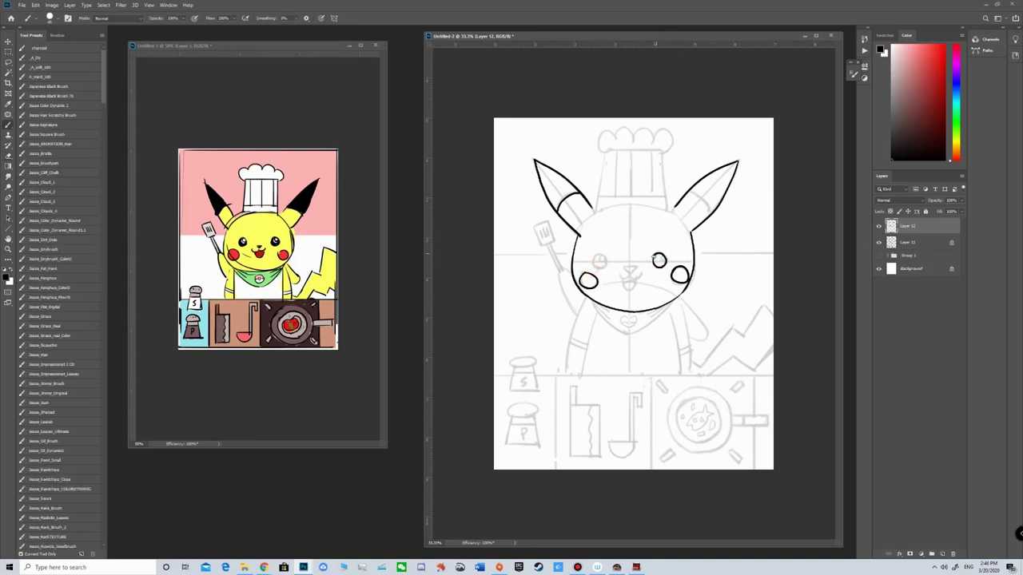
{"action": "mouse_move", "coordinate": [660, 258]}
{"action": "left_mouse_down"}
{"action": "mouse_move", "coordinate": [592, 267]}
{"action": "mouse_move", "coordinate": [607, 262]}
{"action": "left_mouse_up"}
{"action": "left_click_drag", "start_coordinate": [595, 257], "coordinate": [598, 259]}
{"action": "left_click_drag", "start_coordinate": [596, 265], "coordinate": [657, 260]}
{"action": "left_click_drag", "start_coordinate": [658, 260], "coordinate": [660, 262]}
{"action": "left_click_drag", "start_coordinate": [659, 262], "coordinate": [659, 261]}
Ink the small nose and the open smiling mouth below it.
{"action": "mouse_move", "coordinate": [625, 268]}
{"action": "left_mouse_down"}
{"action": "mouse_move", "coordinate": [636, 269]}
{"action": "mouse_move", "coordinate": [629, 272]}
{"action": "left_mouse_up"}
{"action": "key", "text": "ctrl+z"}
{"action": "key", "text": "ctrl+z"}
{"action": "mouse_move", "coordinate": [620, 277]}
{"action": "left_mouse_down"}
{"action": "mouse_move", "coordinate": [644, 274]}
{"action": "mouse_move", "coordinate": [625, 287]}
{"action": "mouse_move", "coordinate": [635, 285]}
{"action": "left_mouse_up"}
{"action": "key", "text": "ctrl+z"}
{"action": "key", "text": "ctrl+z"}
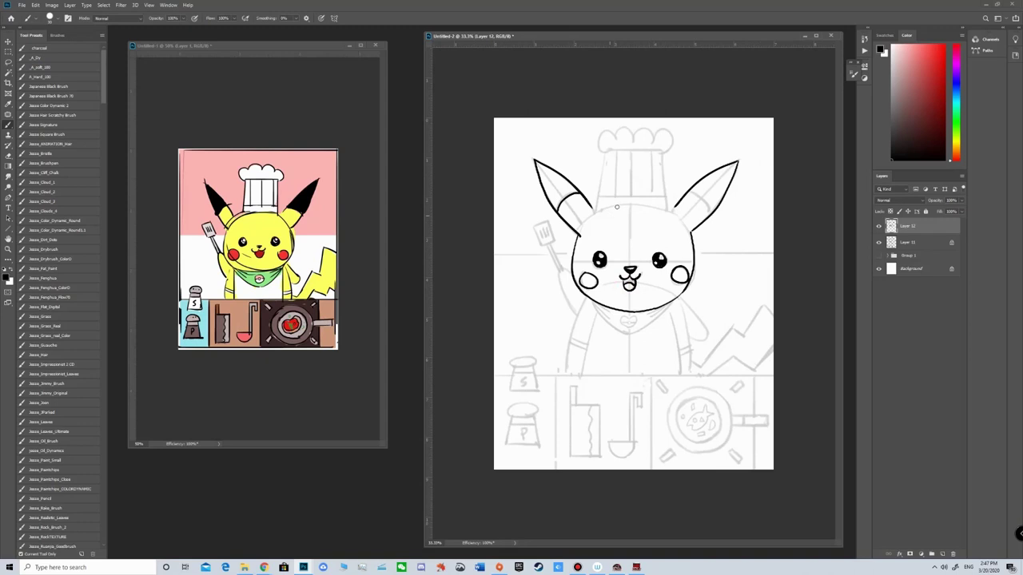
Ink the top of the head between the ears and the outer lines of both arms down to the counter.
{"action": "mouse_move", "coordinate": [595, 212]}
{"action": "left_mouse_down"}
{"action": "mouse_move", "coordinate": [679, 215]}
{"action": "mouse_move", "coordinate": [670, 212]}
{"action": "left_mouse_up"}
{"action": "left_click_drag", "start_coordinate": [684, 308], "coordinate": [686, 370]}
{"action": "key", "text": "ctrl+z"}
{"action": "left_click_drag", "start_coordinate": [680, 307], "coordinate": [692, 374]}
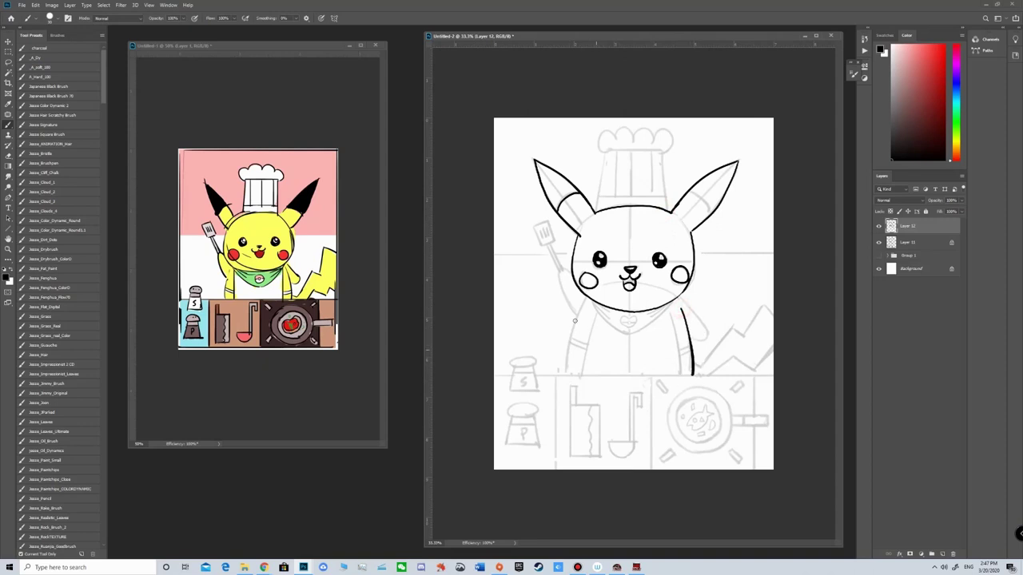
{"action": "left_click_drag", "start_coordinate": [583, 304], "coordinate": [564, 374]}
{"action": "key", "text": "ctrl+z"}
{"action": "left_click_drag", "start_coordinate": [583, 302], "coordinate": [565, 374]}
Ink the curved tip band across the right ear.
{"action": "left_click_drag", "start_coordinate": [689, 187], "coordinate": [712, 217]}
{"action": "key", "text": "e"}
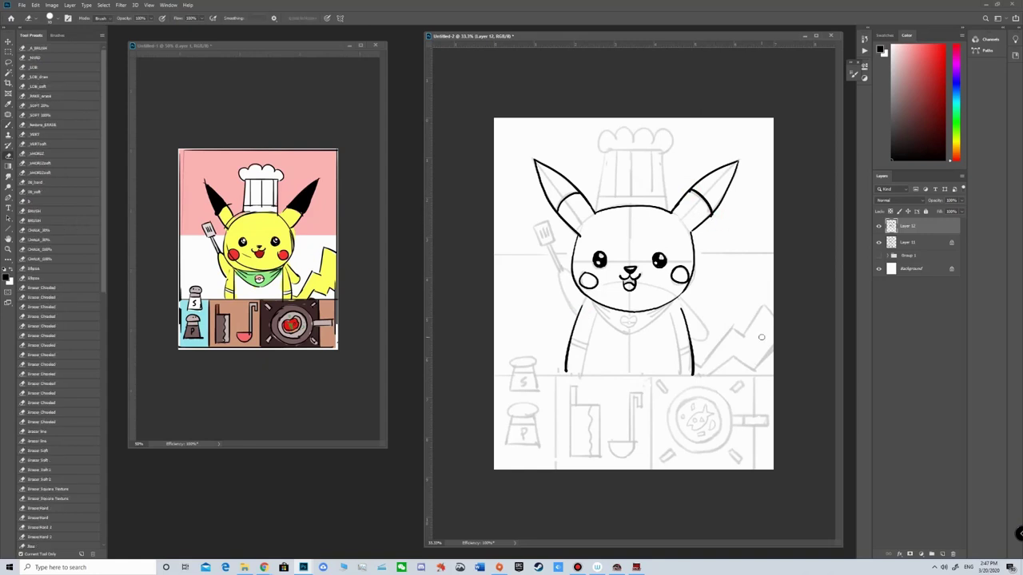
Ink the chef hat's two slanted sides and the straight band line just above the head.
{"action": "key", "text": "b"}
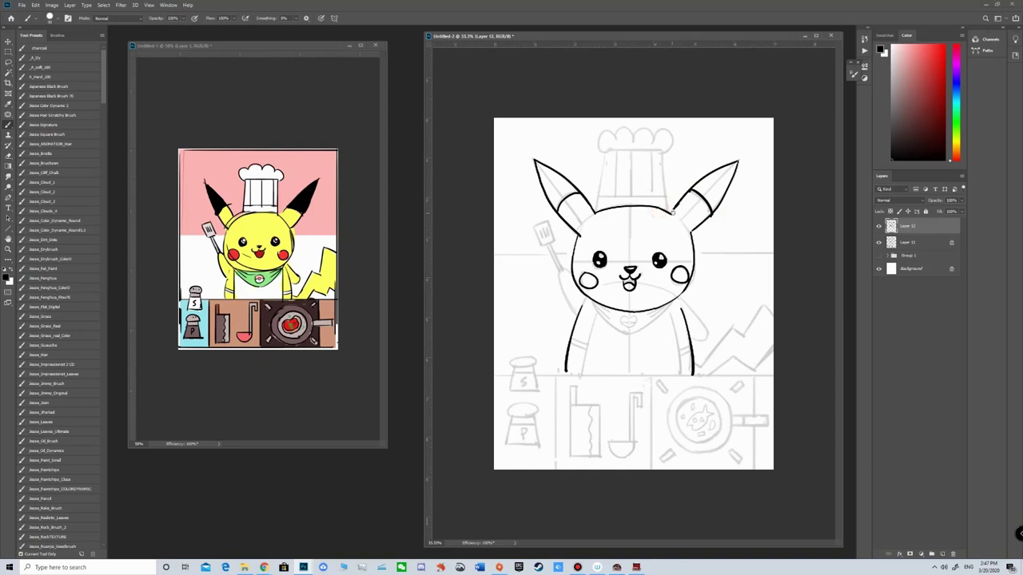
{"action": "key", "text": "e"}
{"action": "key", "text": "b"}
{"action": "left_click_drag", "start_coordinate": [606, 152], "coordinate": [598, 213]}
{"action": "key", "text": "ctrl+z"}
{"action": "left_click_drag", "start_coordinate": [606, 152], "coordinate": [595, 215]}
{"action": "left_click_drag", "start_coordinate": [663, 158], "coordinate": [667, 209]}
{"action": "key", "text": "e"}
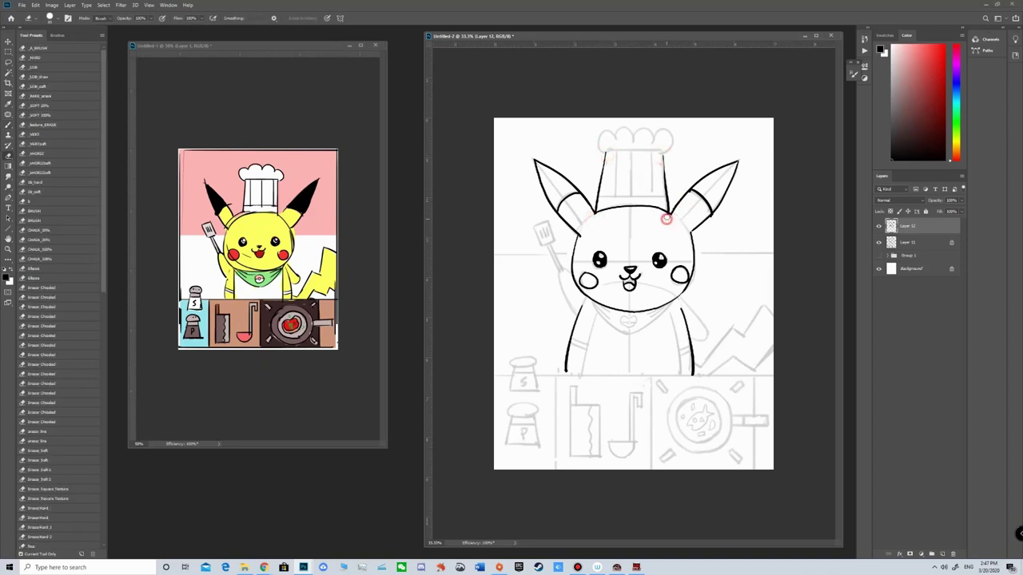
{"action": "key", "text": "b"}
{"action": "left_click_drag", "start_coordinate": [596, 197], "coordinate": [668, 197]}
Ink three vertical pleat lines inside the chef hat and its puffy scalloped top, cleaning up the overlapping ends.
{"action": "left_click_drag", "start_coordinate": [634, 153], "coordinate": [634, 206]}
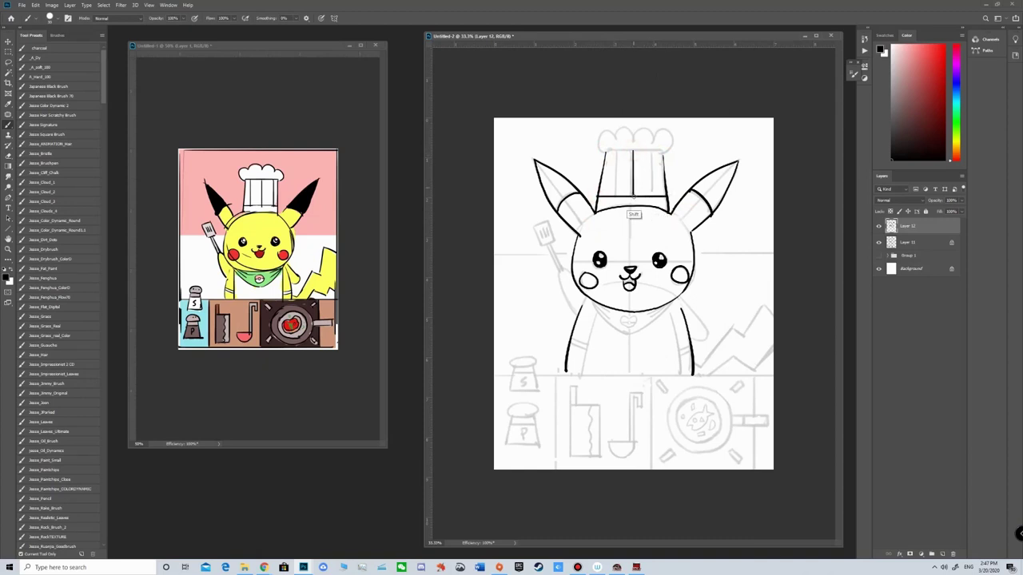
{"action": "left_click_drag", "start_coordinate": [616, 152], "coordinate": [616, 205]}
{"action": "left_click_drag", "start_coordinate": [651, 150], "coordinate": [652, 198]}
{"action": "mouse_move", "coordinate": [601, 150]}
{"action": "left_mouse_down"}
{"action": "mouse_move", "coordinate": [649, 134]}
{"action": "mouse_move", "coordinate": [673, 161]}
{"action": "mouse_move", "coordinate": [664, 154]}
{"action": "left_mouse_up"}
{"action": "key", "text": "ctrl+z"}
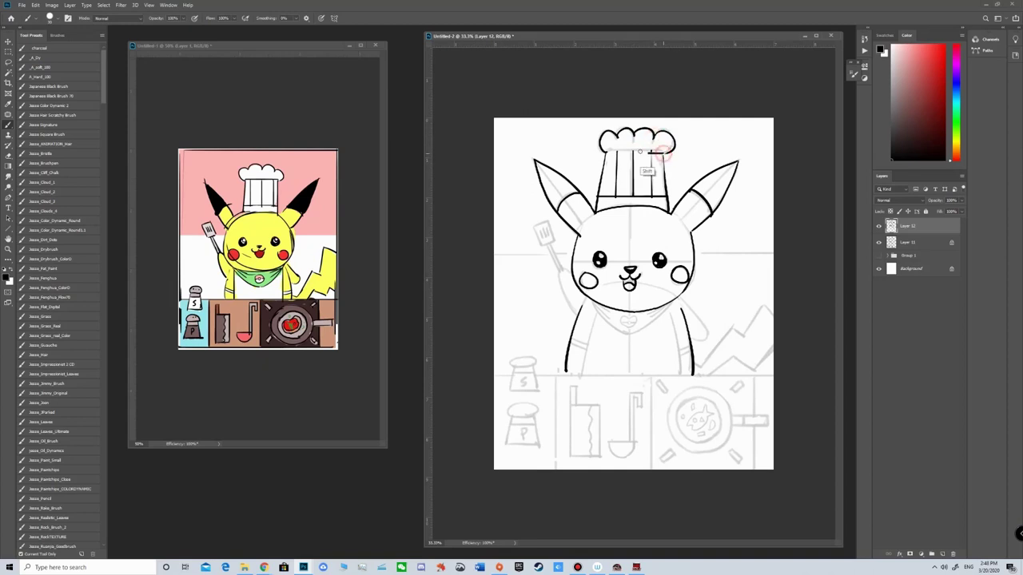
{"action": "key", "text": "e"}
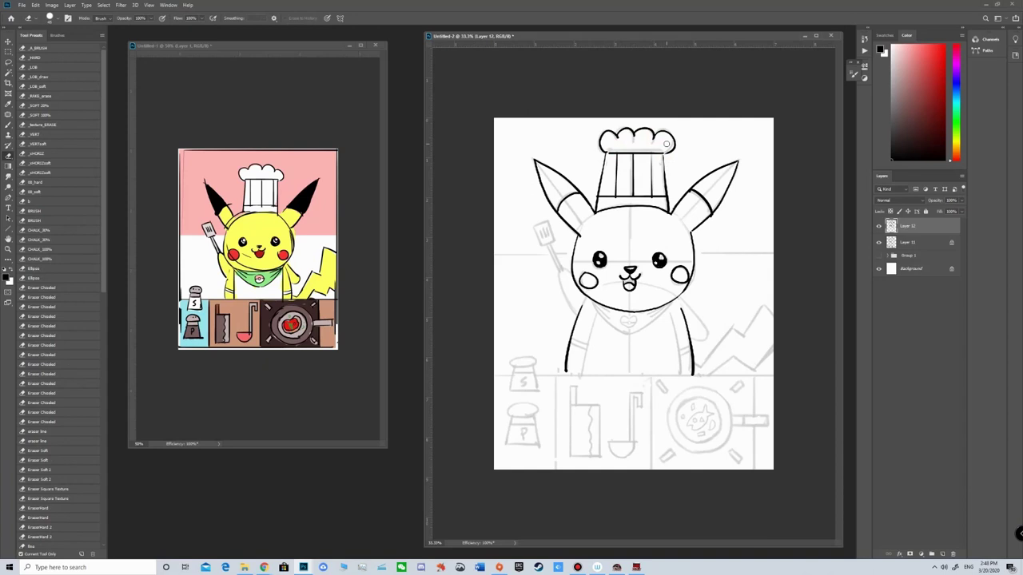
Ink the straight counter edge across the full canvas and the rounded right arm beside the body.
{"action": "key", "text": "b"}
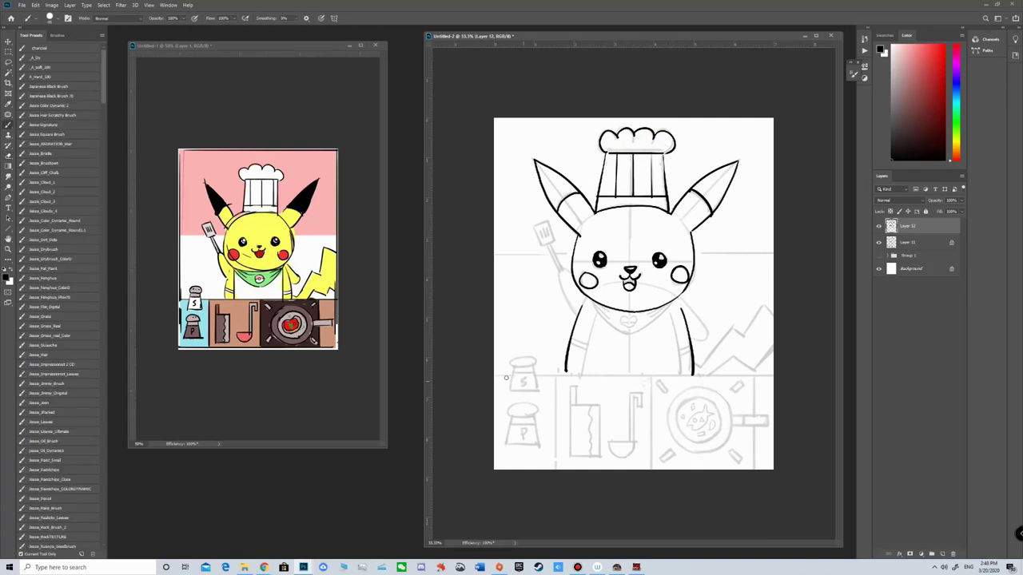
{"action": "left_click_drag", "start_coordinate": [497, 376], "coordinate": [911, 421]}
{"action": "mouse_move", "coordinate": [679, 297]}
{"action": "left_mouse_down"}
{"action": "mouse_move", "coordinate": [705, 327]}
{"action": "mouse_move", "coordinate": [694, 340]}
{"action": "left_mouse_up"}
{"action": "key", "text": "ctrl+z"}
{"action": "mouse_move", "coordinate": [680, 295]}
{"action": "left_mouse_down"}
{"action": "mouse_move", "coordinate": [702, 319]}
{"action": "mouse_move", "coordinate": [695, 335]}
{"action": "left_mouse_up"}
{"action": "key", "text": "ctrl+z"}
{"action": "mouse_move", "coordinate": [680, 296]}
{"action": "left_mouse_down"}
{"action": "mouse_move", "coordinate": [701, 369]}
{"action": "mouse_move", "coordinate": [724, 336]}
{"action": "mouse_move", "coordinate": [749, 347]}
{"action": "mouse_move", "coordinate": [765, 307]}
{"action": "mouse_move", "coordinate": [748, 347]}
{"action": "left_mouse_up"}
{"action": "key", "text": "ctrl+z"}
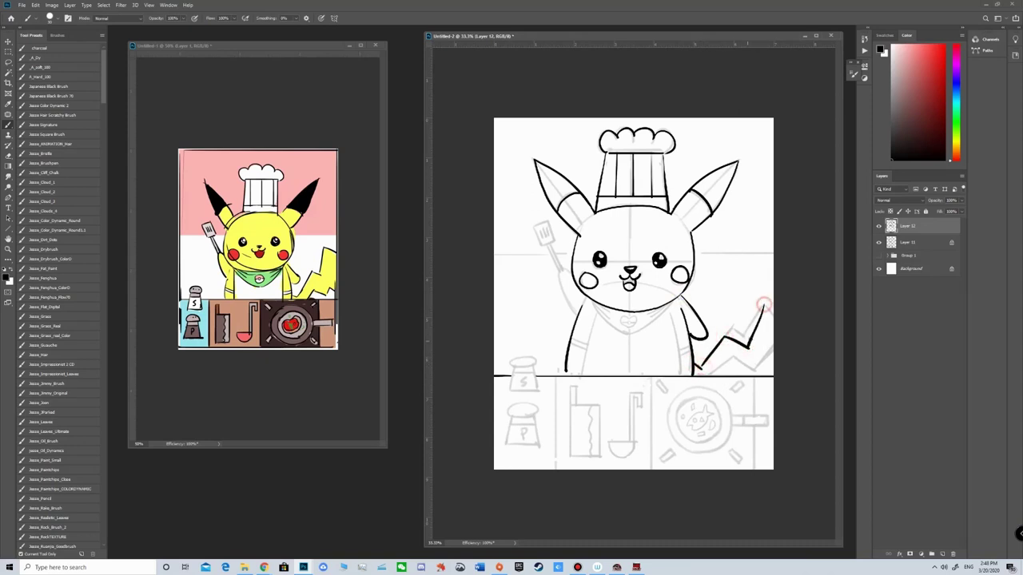
Ink the zigzag lightning-bolt tail up to the canvas edge, with a jagged fur mark near its base.
{"action": "left_click_drag", "start_coordinate": [763, 304], "coordinate": [775, 317]}
{"action": "mouse_move", "coordinate": [758, 363]}
{"action": "left_mouse_down"}
{"action": "mouse_move", "coordinate": [733, 358]}
{"action": "mouse_move", "coordinate": [772, 369]}
{"action": "mouse_move", "coordinate": [757, 369]}
{"action": "mouse_move", "coordinate": [800, 341]}
{"action": "mouse_move", "coordinate": [740, 352]}
{"action": "mouse_move", "coordinate": [734, 366]}
{"action": "mouse_move", "coordinate": [774, 353]}
{"action": "left_mouse_up"}
{"action": "key", "text": "ctrl+z"}
{"action": "key", "text": "ctrl+z"}
{"action": "key", "text": "ctrl+z"}
{"action": "left_click_drag", "start_coordinate": [757, 371], "coordinate": [773, 356]}
{"action": "key", "text": "ctrl+z"}
{"action": "key", "text": "e"}
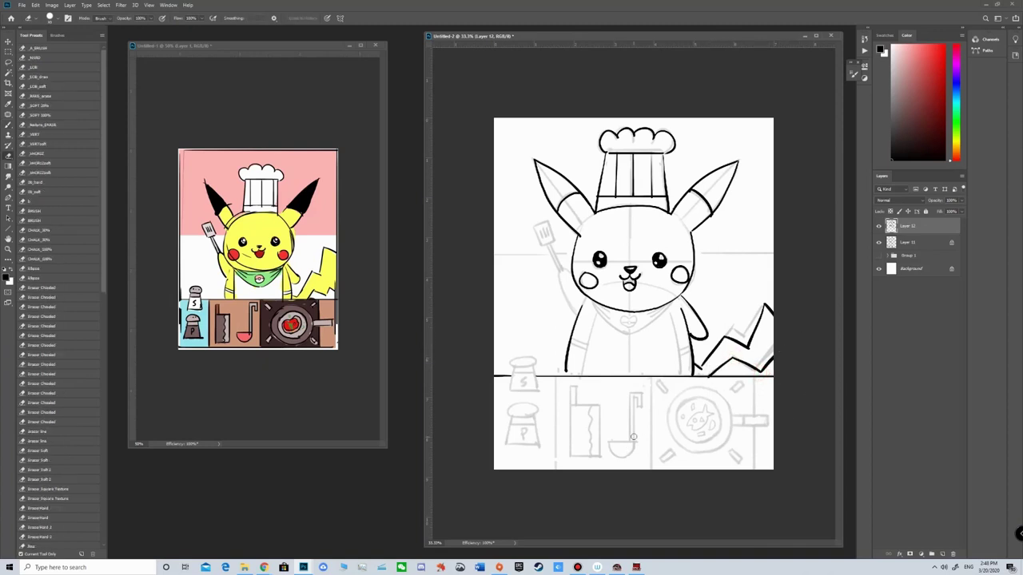
{"action": "key", "text": "b"}
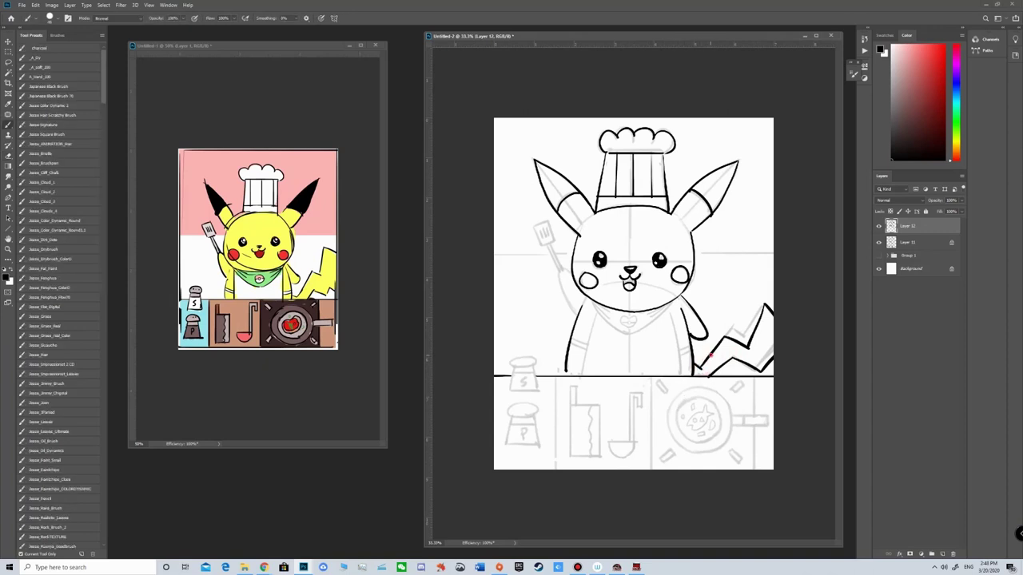
{"action": "left_click_drag", "start_coordinate": [708, 365], "coordinate": [719, 359]}
Ink the raised left arm with its rounded hand, erasing the overlap where it meets the body.
{"action": "left_click_drag", "start_coordinate": [568, 274], "coordinate": [578, 318]}
{"action": "key", "text": "e"}
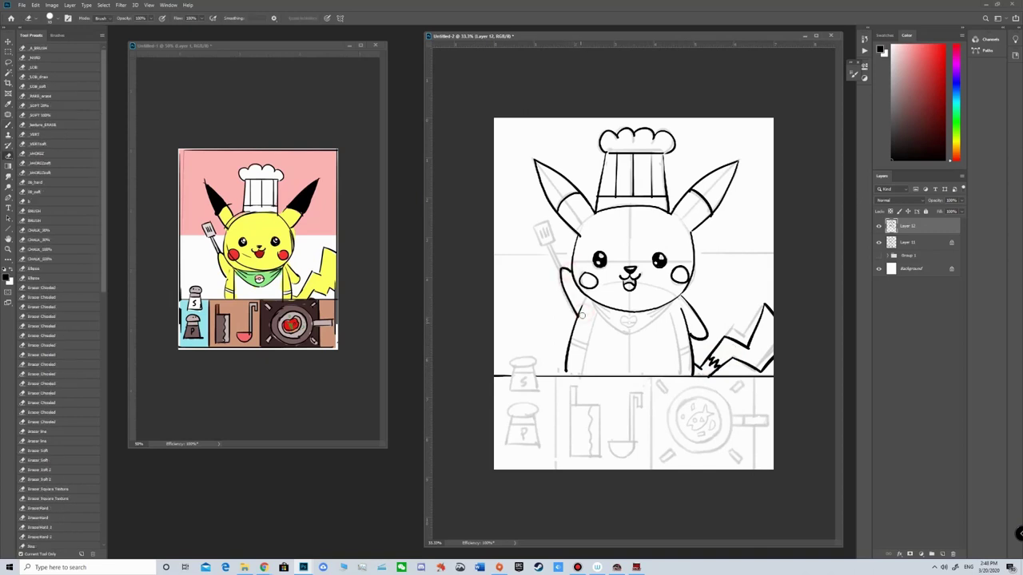
{"action": "key", "text": "b"}
{"action": "mouse_move", "coordinate": [562, 270]}
{"action": "left_mouse_down"}
{"action": "mouse_move", "coordinate": [548, 243]}
{"action": "mouse_move", "coordinate": [565, 268]}
{"action": "left_mouse_up"}
{"action": "key", "text": "ctrl+z"}
Ink the spatula held in the raised hand, with short slots in its rectangular head.
{"action": "mouse_move", "coordinate": [535, 228]}
{"action": "left_mouse_down"}
{"action": "mouse_move", "coordinate": [544, 247]}
{"action": "mouse_move", "coordinate": [555, 243]}
{"action": "left_mouse_up"}
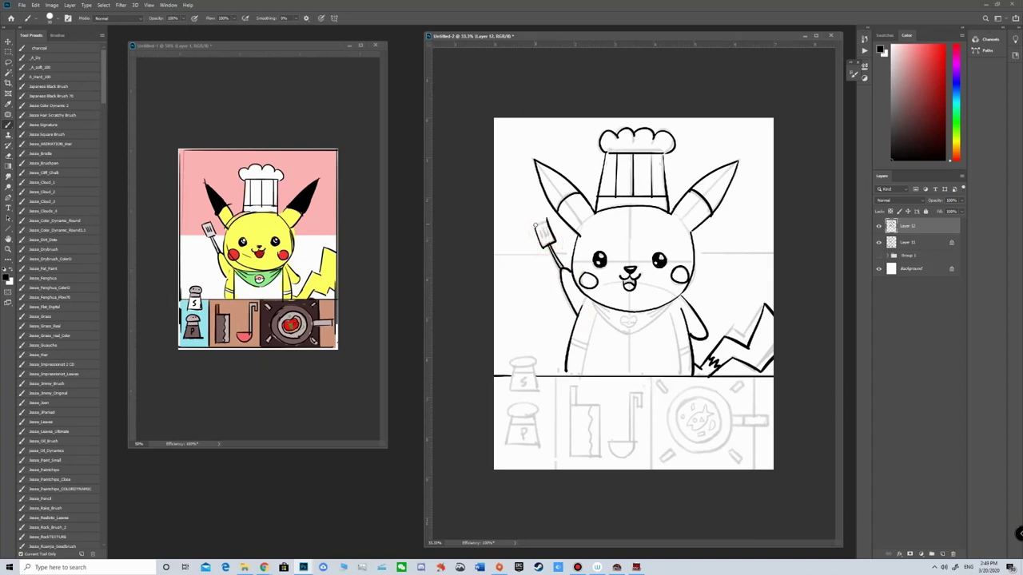
{"action": "key", "text": "e"}
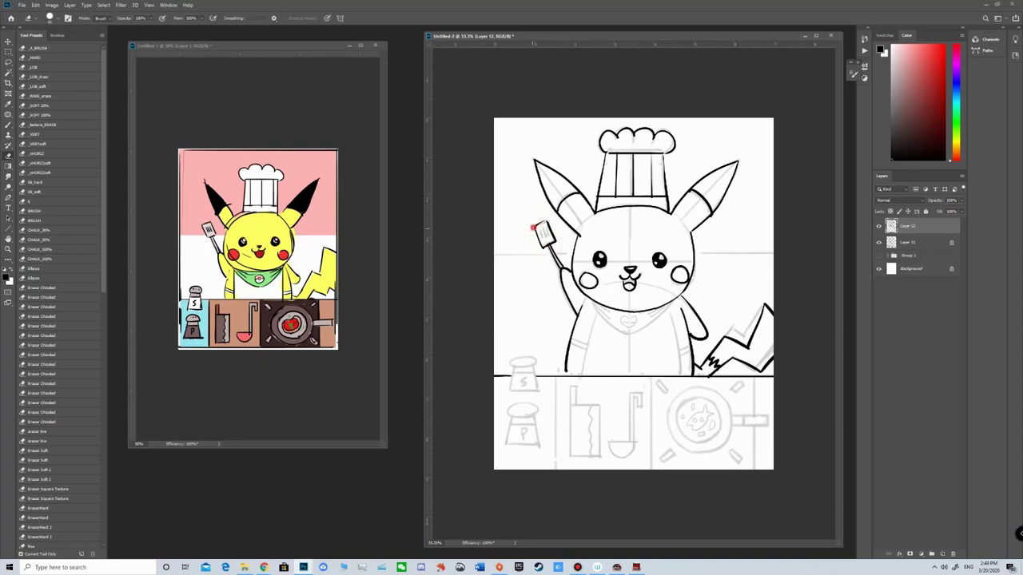
{"action": "key", "text": "b"}
{"action": "left_click_drag", "start_coordinate": [540, 231], "coordinate": [548, 236]}
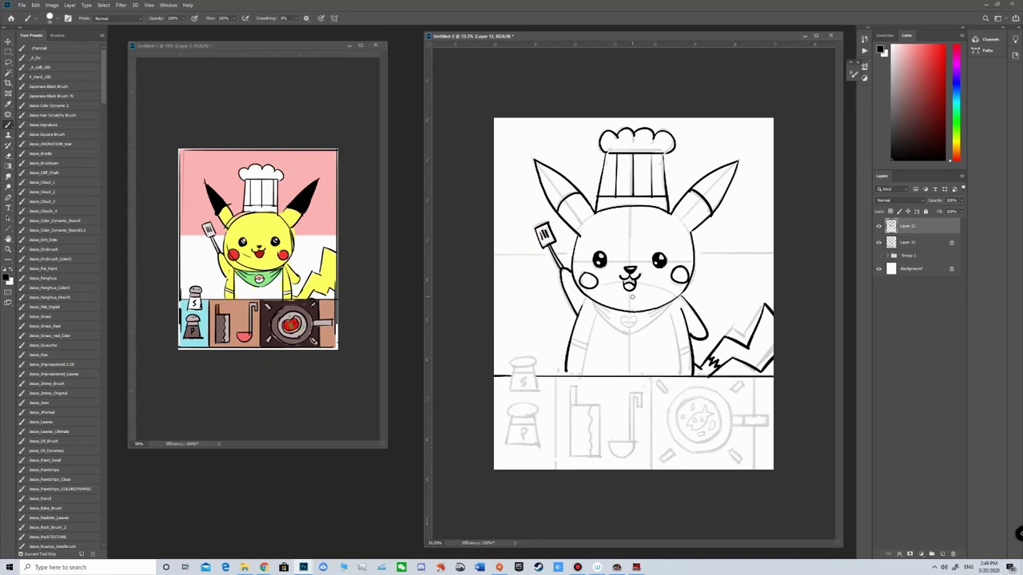
Ink the triangular neckerchief hanging from below the cheeks to a point on the chest.
{"action": "left_click_drag", "start_coordinate": [588, 298], "coordinate": [632, 330]}
{"action": "left_click_drag", "start_coordinate": [680, 297], "coordinate": [631, 335]}
{"action": "key", "text": "ctrl+z"}
{"action": "left_click_drag", "start_coordinate": [680, 298], "coordinate": [641, 328]}
{"action": "key", "text": "ctrl+z"}
{"action": "left_click_drag", "start_coordinate": [680, 297], "coordinate": [632, 336]}
{"action": "key", "text": "ctrl+z"}
{"action": "key", "text": "ctrl+z"}
Ink the small heart-shaped emblem in the middle of the neckerchief, with its dividing line and center detail.
{"action": "left_click_drag", "start_coordinate": [628, 317], "coordinate": [629, 326]}
{"action": "key", "text": "ctrl+z"}
{"action": "left_click_drag", "start_coordinate": [630, 319], "coordinate": [629, 327]}
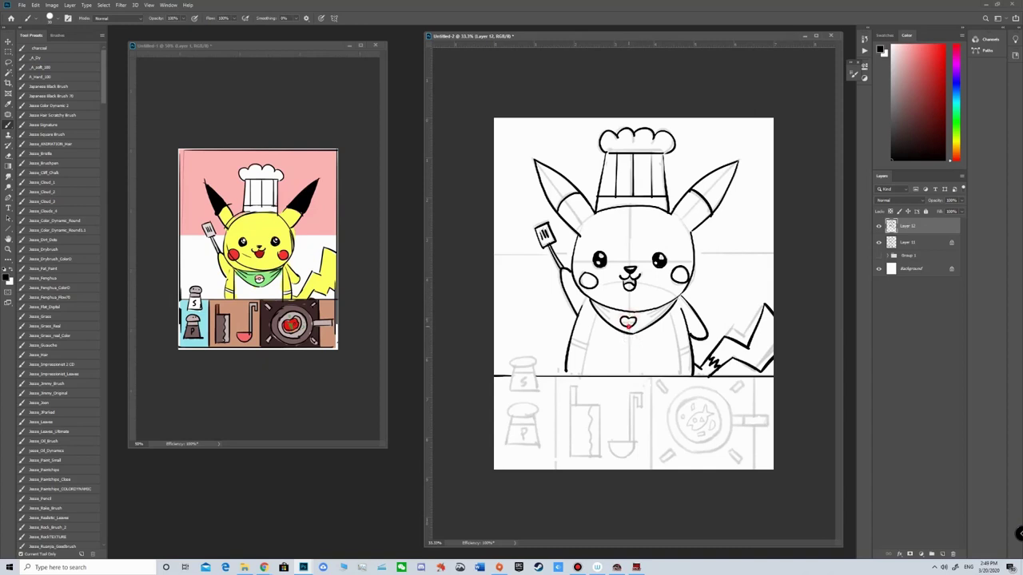
{"action": "left_click_drag", "start_coordinate": [626, 320], "coordinate": [630, 323]}
Ink the inner lines separating the arms from the body and the double bands around both arms.
{"action": "left_click_drag", "start_coordinate": [681, 378], "coordinate": [692, 348]}
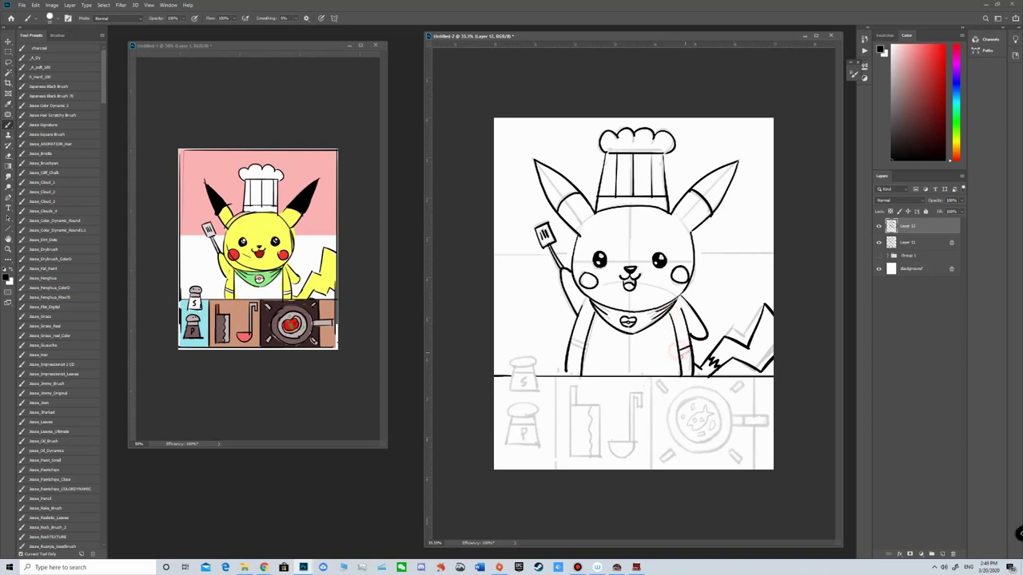
{"action": "left_click_drag", "start_coordinate": [569, 342], "coordinate": [585, 343]}
{"action": "key", "text": "ctrl+z"}
Ink the apron pocket above the counter, with a small triangular flap and utensils sticking out of it.
{"action": "left_click_drag", "start_coordinate": [590, 359], "coordinate": [666, 365]}
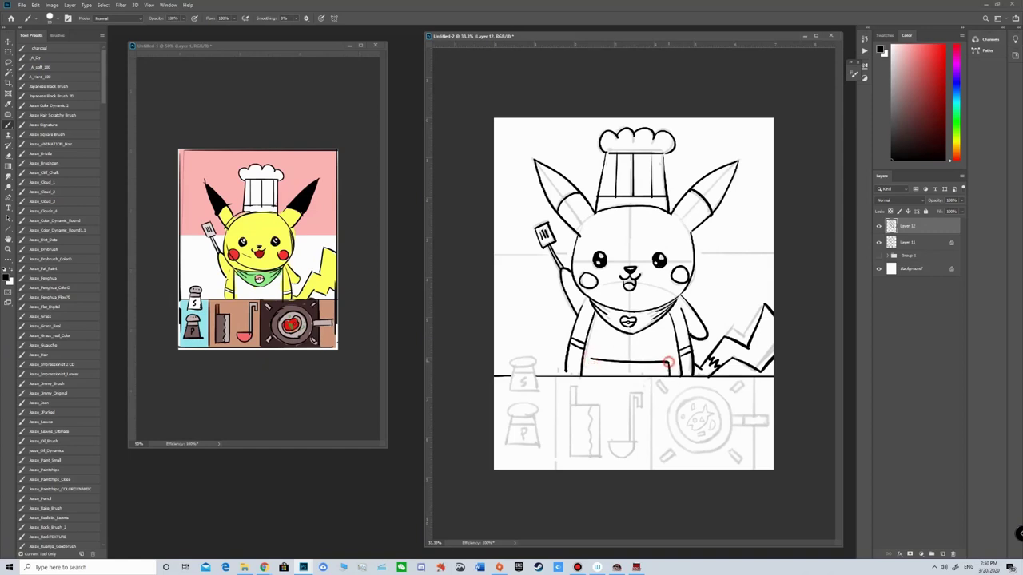
{"action": "left_click_drag", "start_coordinate": [591, 356], "coordinate": [592, 374]}
{"action": "mouse_move", "coordinate": [656, 362]}
{"action": "left_mouse_down"}
{"action": "mouse_move", "coordinate": [665, 346]}
{"action": "mouse_move", "coordinate": [658, 356]}
{"action": "left_mouse_up"}
{"action": "left_click_drag", "start_coordinate": [594, 344], "coordinate": [600, 361]}
{"action": "mouse_move", "coordinate": [605, 360]}
{"action": "left_mouse_down"}
{"action": "mouse_move", "coordinate": [612, 371]}
{"action": "mouse_move", "coordinate": [621, 361]}
{"action": "left_mouse_up"}
Ink the salt shaker on the counter edge, with a tapered body, domed cap, dotted holes and a line below the cap.
{"action": "mouse_move", "coordinate": [515, 367]}
{"action": "left_mouse_down"}
{"action": "mouse_move", "coordinate": [510, 389]}
{"action": "mouse_move", "coordinate": [540, 390]}
{"action": "left_mouse_up"}
{"action": "key", "text": "r"}
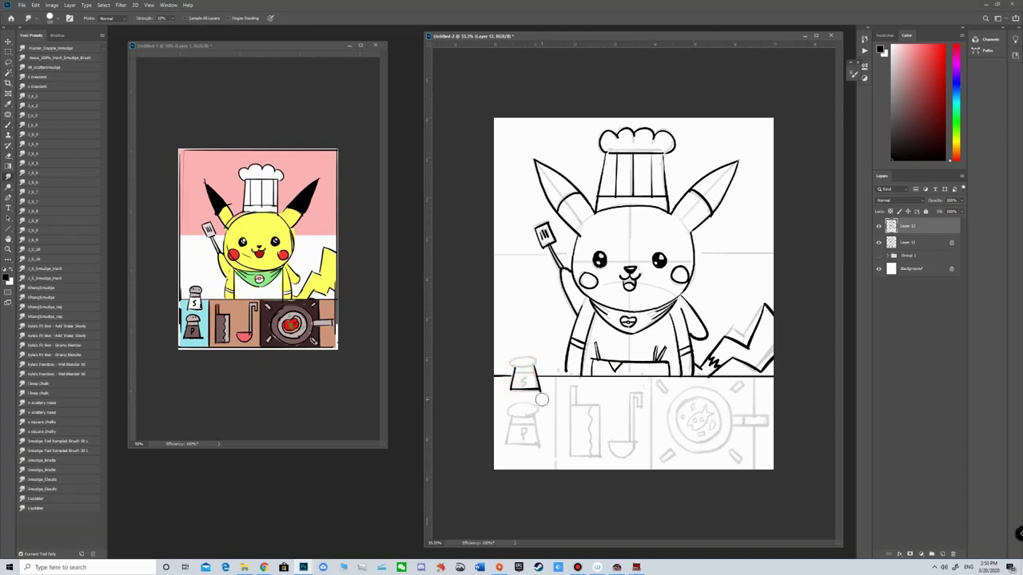
{"action": "key", "text": "b"}
{"action": "mouse_move", "coordinate": [512, 364]}
{"action": "left_mouse_down"}
{"action": "mouse_move", "coordinate": [532, 361]}
{"action": "mouse_move", "coordinate": [511, 364]}
{"action": "left_mouse_up"}
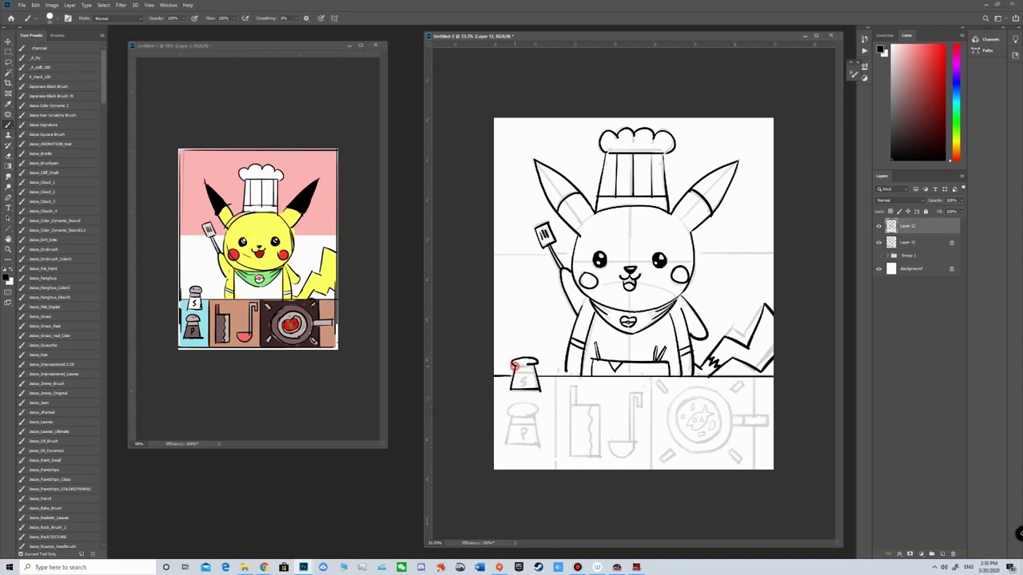
{"action": "left_click", "coordinate": [519, 361]}
{"action": "left_click", "coordinate": [524, 361]}
{"action": "left_click", "coordinate": [529, 361]}
{"action": "left_click", "coordinate": [515, 372]}
{"action": "left_click", "coordinate": [536, 371], "text": "shift"}
{"action": "left_click", "coordinate": [537, 371], "text": "shift"}
Letter an S on the salt shaker and ink the pepper shaker's oval cap and tapered body below it.
{"action": "mouse_move", "coordinate": [528, 375]}
{"action": "left_mouse_down"}
{"action": "mouse_move", "coordinate": [507, 444]}
{"action": "mouse_move", "coordinate": [541, 444]}
{"action": "mouse_move", "coordinate": [537, 423]}
{"action": "left_mouse_up"}
{"action": "mouse_move", "coordinate": [512, 416]}
{"action": "left_mouse_down"}
{"action": "mouse_move", "coordinate": [534, 415]}
{"action": "mouse_move", "coordinate": [536, 404]}
{"action": "mouse_move", "coordinate": [505, 408]}
{"action": "left_mouse_up"}
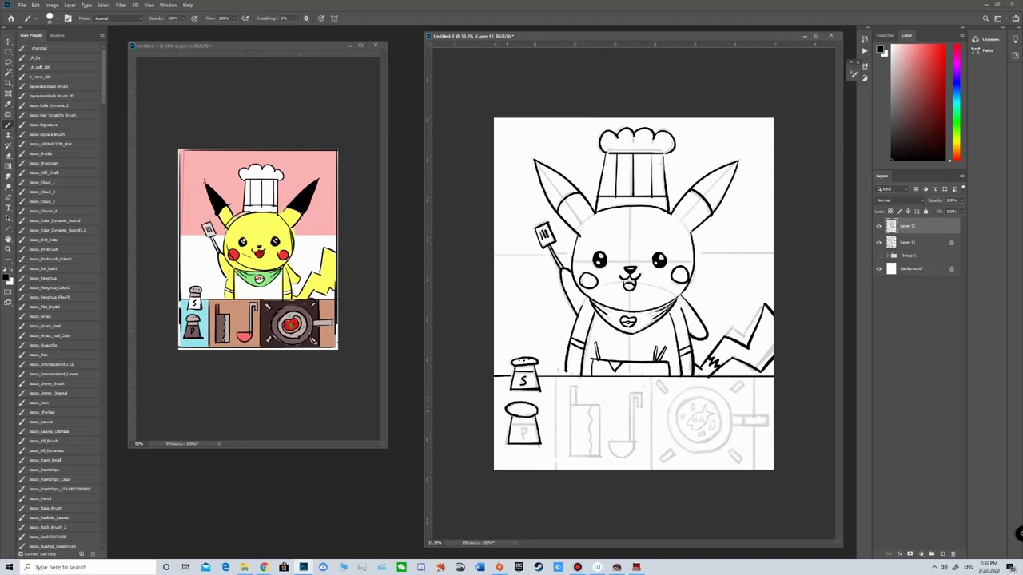
Add holes to the pepper shaker's cap, a line across its body and a cleaned-up letter P.
{"action": "left_click", "coordinate": [523, 408]}
{"action": "left_click", "coordinate": [515, 406]}
{"action": "left_click", "coordinate": [529, 407]}
{"action": "mouse_move", "coordinate": [510, 423]}
{"action": "left_mouse_down"}
{"action": "mouse_move", "coordinate": [537, 424]}
{"action": "mouse_move", "coordinate": [523, 435]}
{"action": "left_mouse_up"}
{"action": "key", "text": "ctrl+z"}
{"action": "key", "text": "e"}
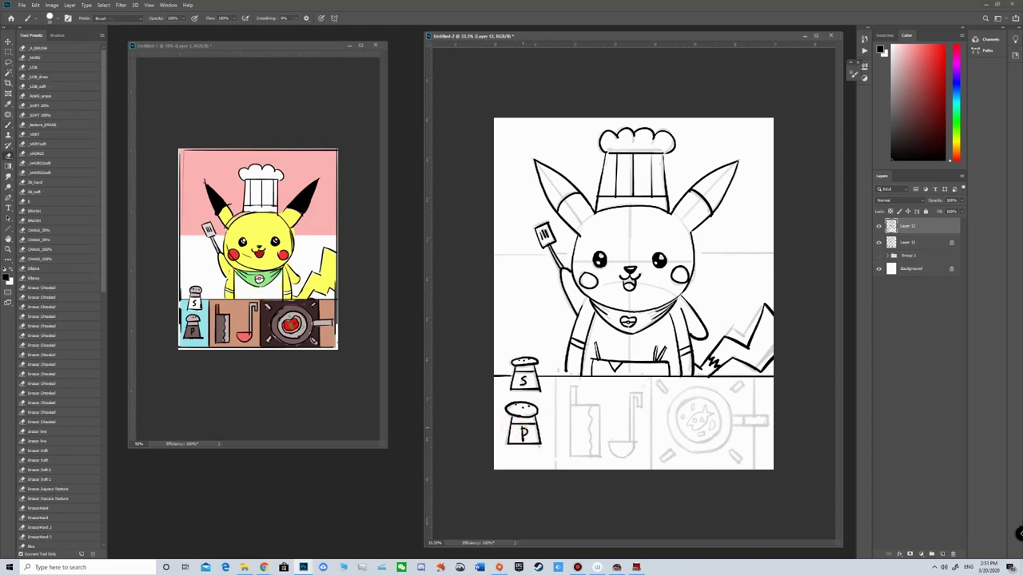
{"action": "left_click", "coordinate": [521, 427]}
Ink three straight vertical dividers from the counter edge to the bottom of the canvas.
{"action": "key", "text": "b"}
{"action": "left_click", "coordinate": [557, 377]}
{"action": "left_click", "coordinate": [557, 468], "text": "shift"}
{"action": "left_click", "coordinate": [653, 377]}
{"action": "left_click", "coordinate": [652, 469], "text": "shift"}
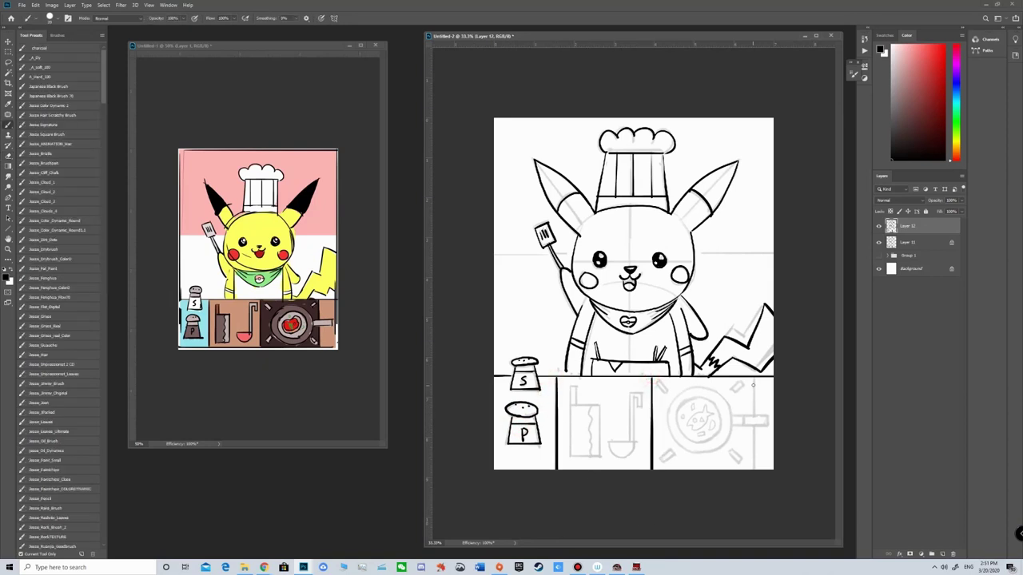
{"action": "left_click", "coordinate": [755, 376]}
{"action": "left_click", "coordinate": [754, 469], "text": "shift"}
Ink the cleaver's rectangular blade outline in the counter panel beside the shakers.
{"action": "left_click_drag", "start_coordinate": [571, 387], "coordinate": [571, 453]}
{"action": "key", "text": "ctrl+z"}
{"action": "left_click_drag", "start_coordinate": [571, 388], "coordinate": [572, 452]}
{"action": "left_click", "coordinate": [598, 454], "text": "shift"}
{"action": "key", "text": "ctrl+z"}
{"action": "mouse_move", "coordinate": [599, 456]}
{"action": "left_mouse_down"}
{"action": "mouse_move", "coordinate": [569, 456]}
{"action": "mouse_move", "coordinate": [601, 458]}
{"action": "mouse_move", "coordinate": [601, 407]}
{"action": "left_mouse_up"}
{"action": "key", "text": "ctrl+z"}
{"action": "key", "text": "ctrl+z"}
{"action": "key", "text": "ctrl+z"}
{"action": "left_click", "coordinate": [597, 407], "text": "shift"}
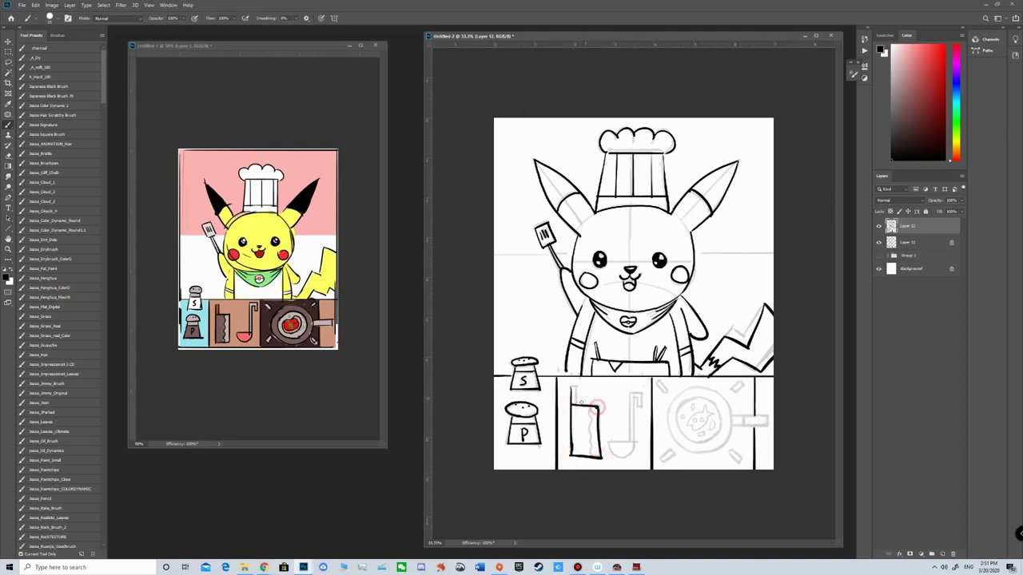
Ink the cleaver's upright handle and wavy blade line, and erase the excess line at the blade's corners.
{"action": "left_click_drag", "start_coordinate": [572, 387], "coordinate": [591, 437]}
{"action": "key", "text": "e"}
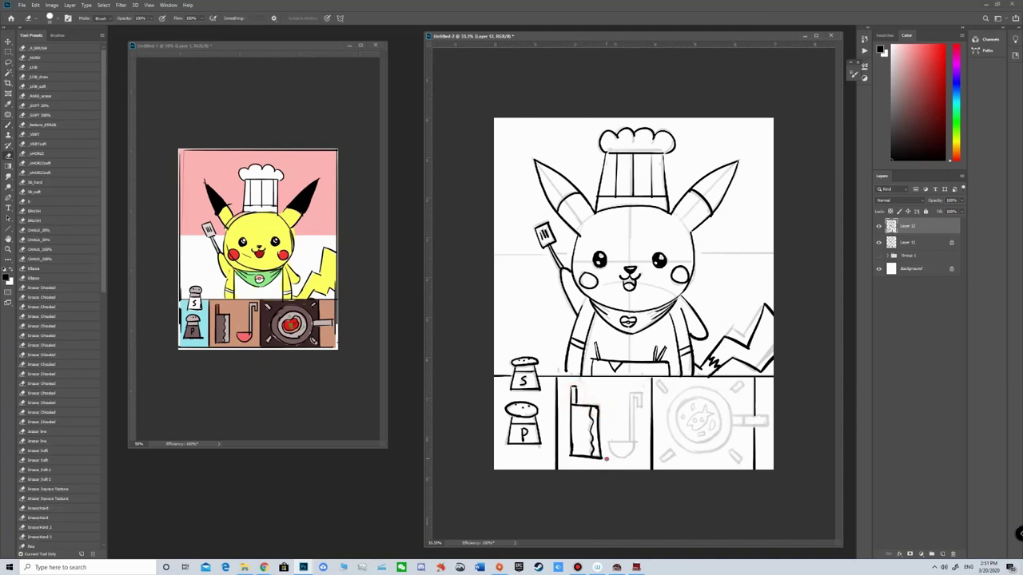
{"action": "key", "text": "b"}
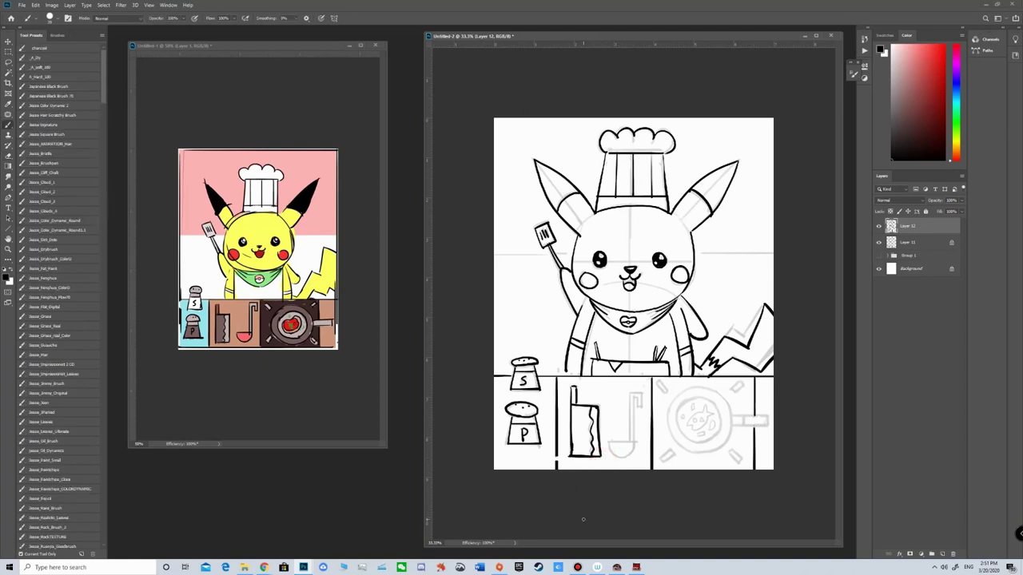
Ink the ladle beside the cleaver, with its rounded bowl, long handle and hooked end.
{"action": "left_click_drag", "start_coordinate": [610, 445], "coordinate": [636, 442]}
{"action": "key", "text": "ctrl+z"}
{"action": "mouse_move", "coordinate": [635, 395]}
{"action": "left_mouse_down"}
{"action": "mouse_move", "coordinate": [632, 445]}
{"action": "mouse_move", "coordinate": [630, 394]}
{"action": "mouse_move", "coordinate": [642, 393]}
{"action": "mouse_move", "coordinate": [637, 417]}
{"action": "left_mouse_up"}
{"action": "key", "text": "ctrl+z"}
{"action": "key", "text": "ctrl+z"}
{"action": "key", "text": "e"}
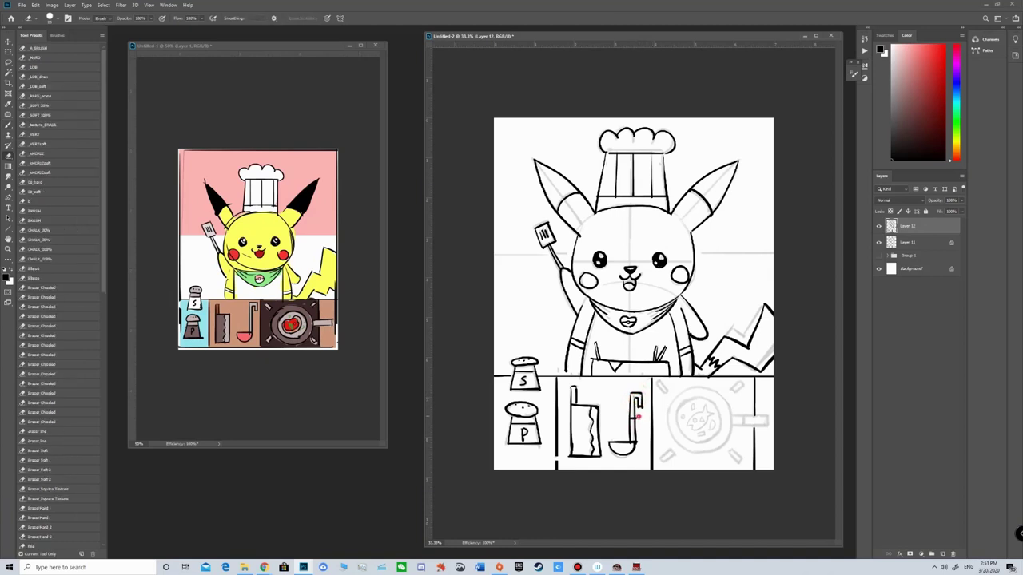
Hide the faded sketch layer to check the line art on its own, and show the sketch again.
{"action": "key", "text": "z"}
{"action": "left_click", "coordinate": [681, 417], "text": "alt"}
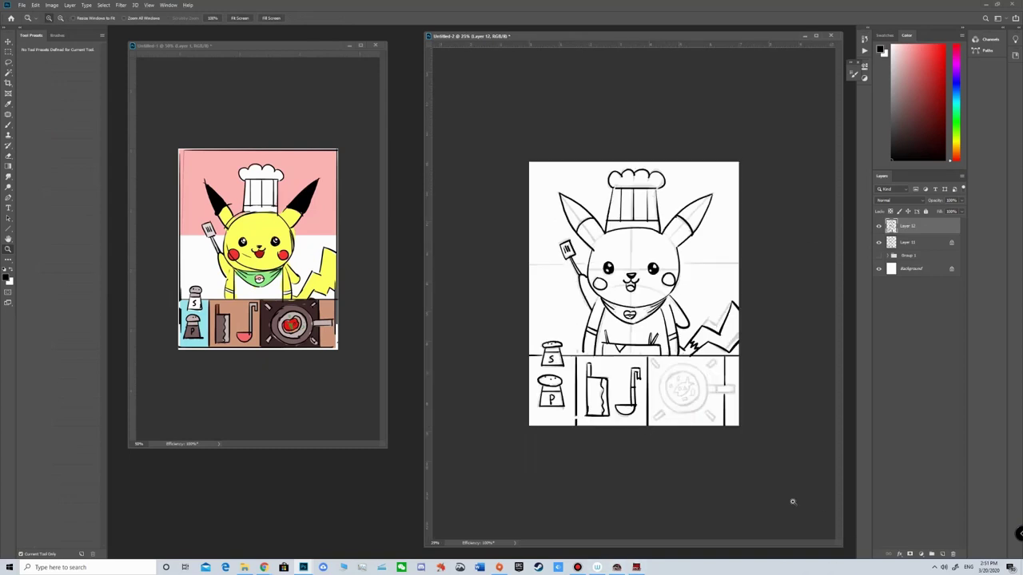
{"action": "left_click", "coordinate": [879, 242]}
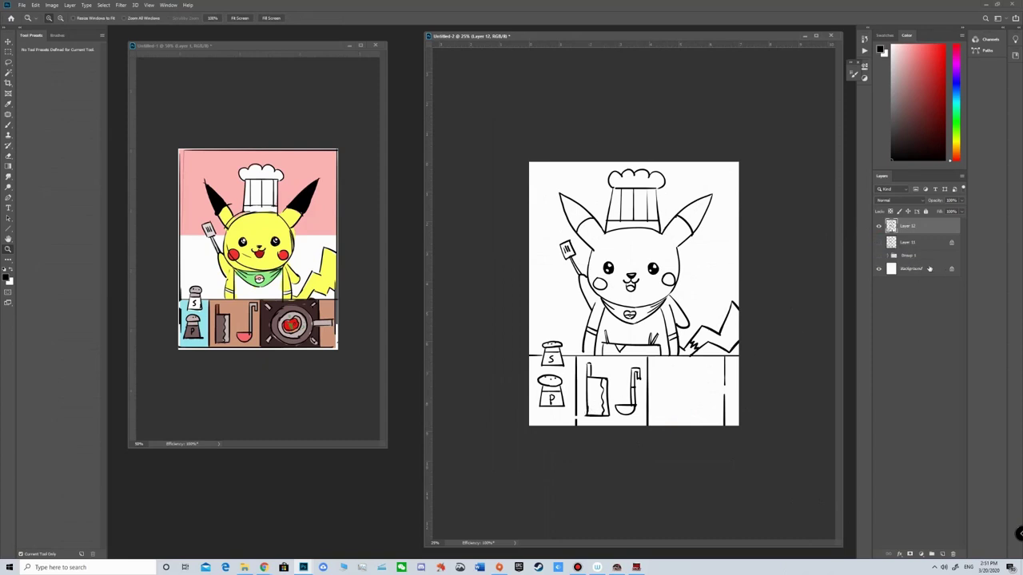
{"action": "left_click", "coordinate": [879, 242]}
Ink the four small burner marks around the frying pan and most of the pan's round outer rim.
{"action": "key", "text": "b"}
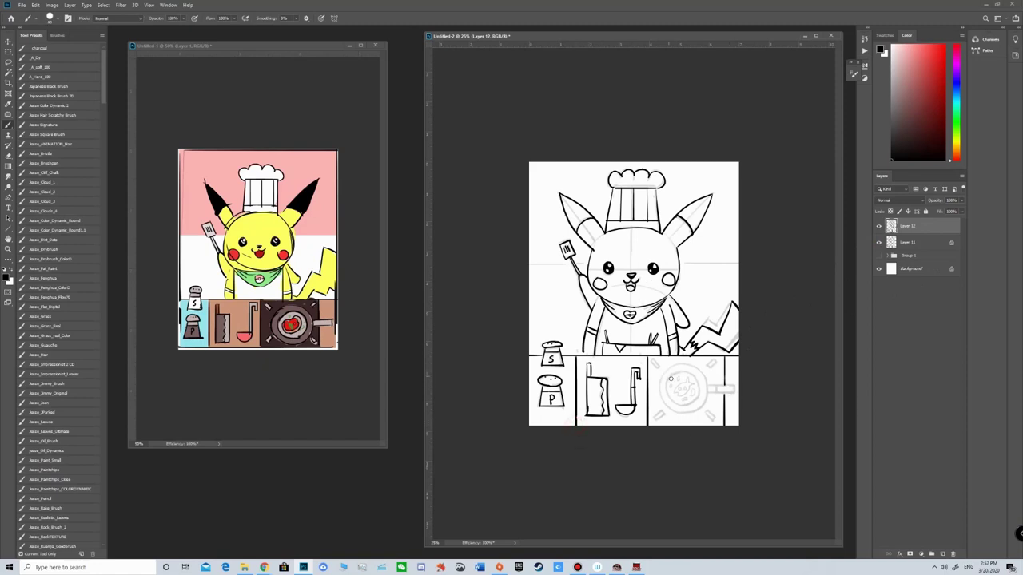
{"action": "left_click_drag", "start_coordinate": [652, 360], "coordinate": [655, 368]}
{"action": "left_click_drag", "start_coordinate": [710, 360], "coordinate": [716, 368]}
{"action": "mouse_move", "coordinate": [654, 423]}
{"action": "left_mouse_down"}
{"action": "mouse_move", "coordinate": [671, 403]}
{"action": "mouse_move", "coordinate": [716, 422]}
{"action": "left_mouse_up"}
{"action": "left_click_drag", "start_coordinate": [686, 365], "coordinate": [705, 378]}
Close the frying pan's outer rim along its lower edge and smooth the circle's outline.
{"action": "key", "text": "z"}
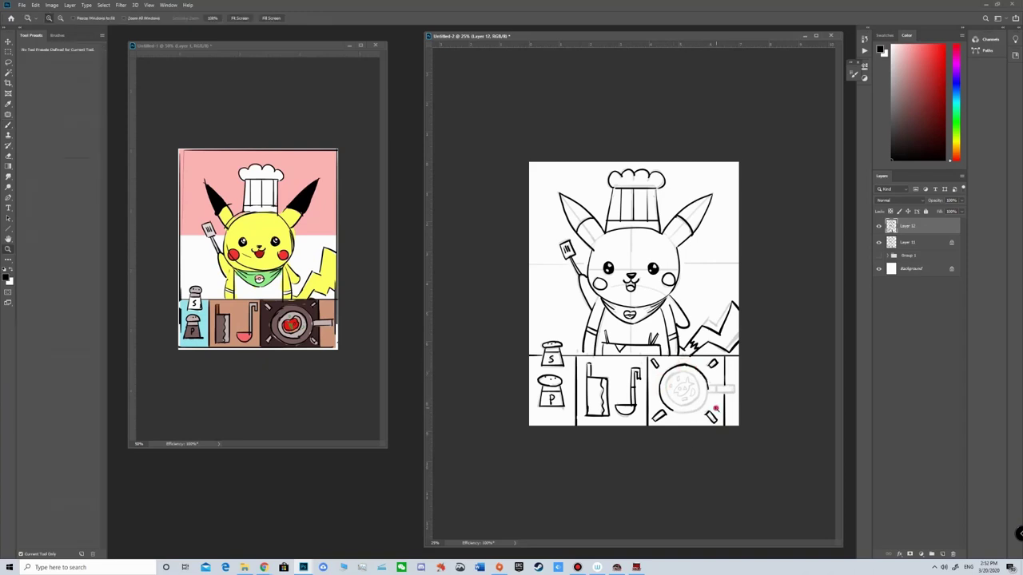
{"action": "left_click", "coordinate": [716, 407]}
{"action": "left_click", "coordinate": [752, 408]}
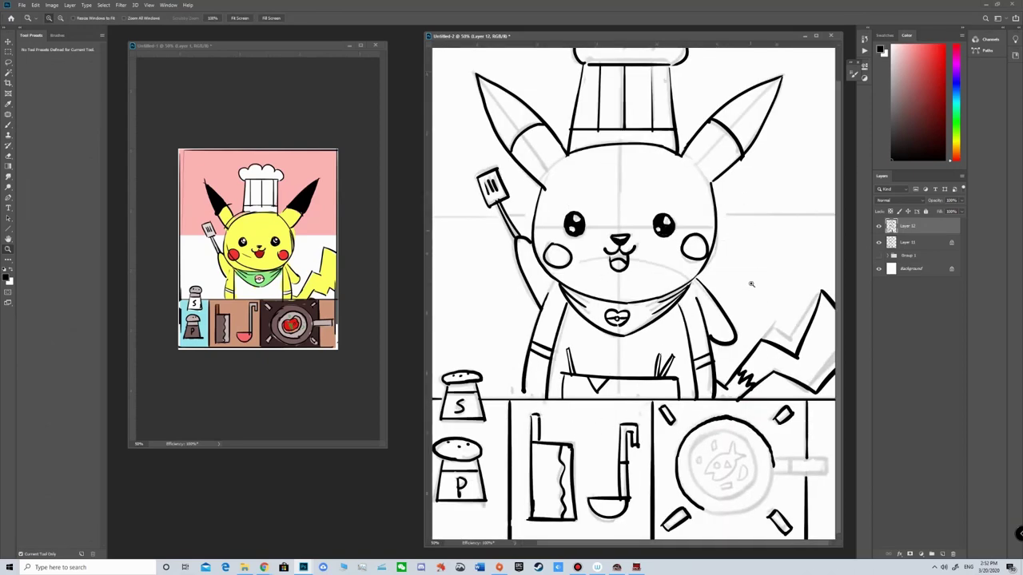
{"action": "key", "text": "f"}
{"action": "scroll", "coordinate": [753, 253], "scroll_direction": "down", "scroll_amount": 5}
{"action": "key", "text": "b"}
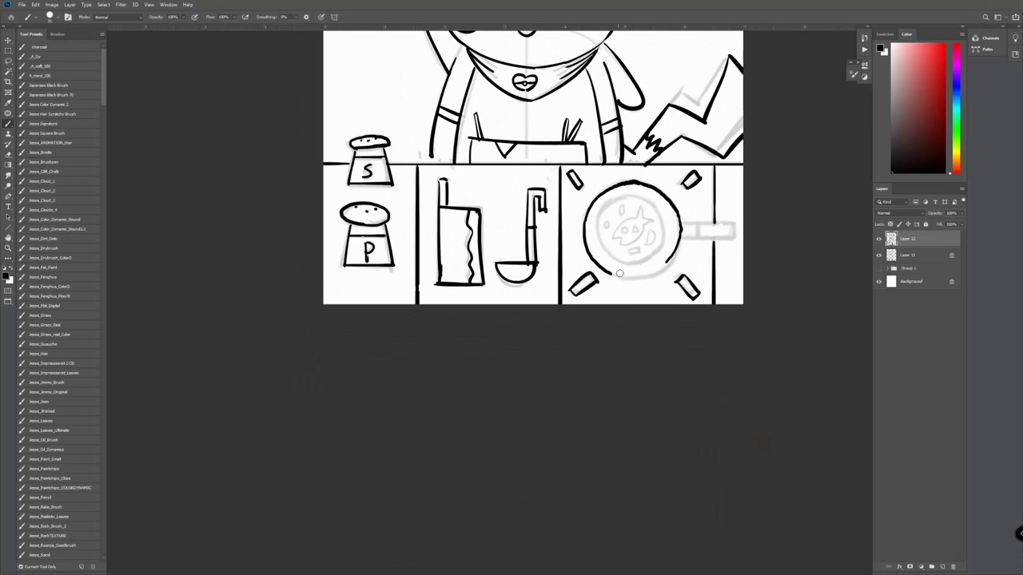
{"action": "mouse_move", "coordinate": [609, 273]}
{"action": "left_mouse_down"}
{"action": "mouse_move", "coordinate": [643, 277]}
{"action": "mouse_move", "coordinate": [668, 260]}
{"action": "mouse_move", "coordinate": [630, 277]}
{"action": "mouse_move", "coordinate": [668, 259]}
{"action": "left_mouse_up"}
{"action": "key", "text": "ctrl+z"}
{"action": "key", "text": "e"}
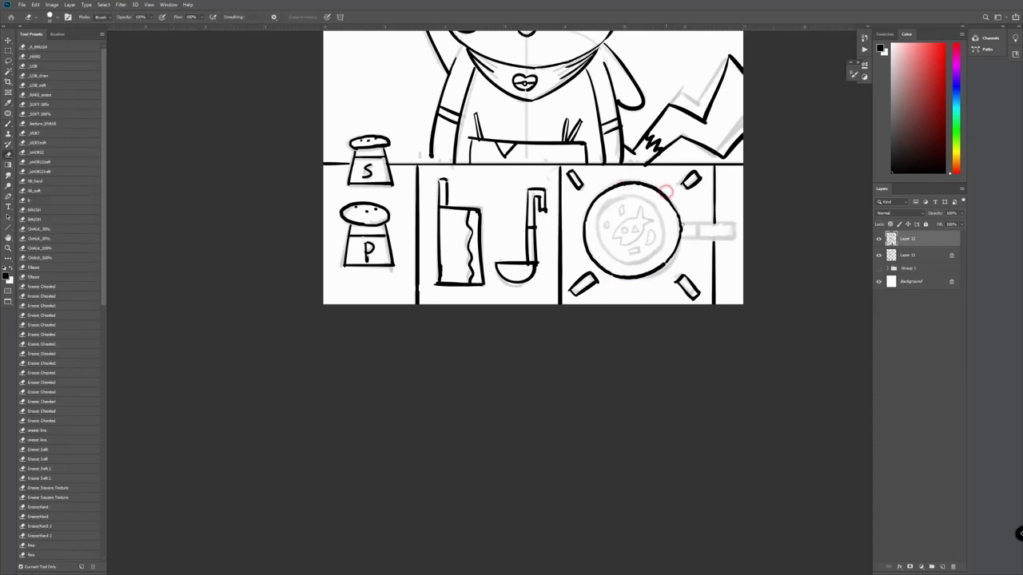
{"action": "key", "text": "b"}
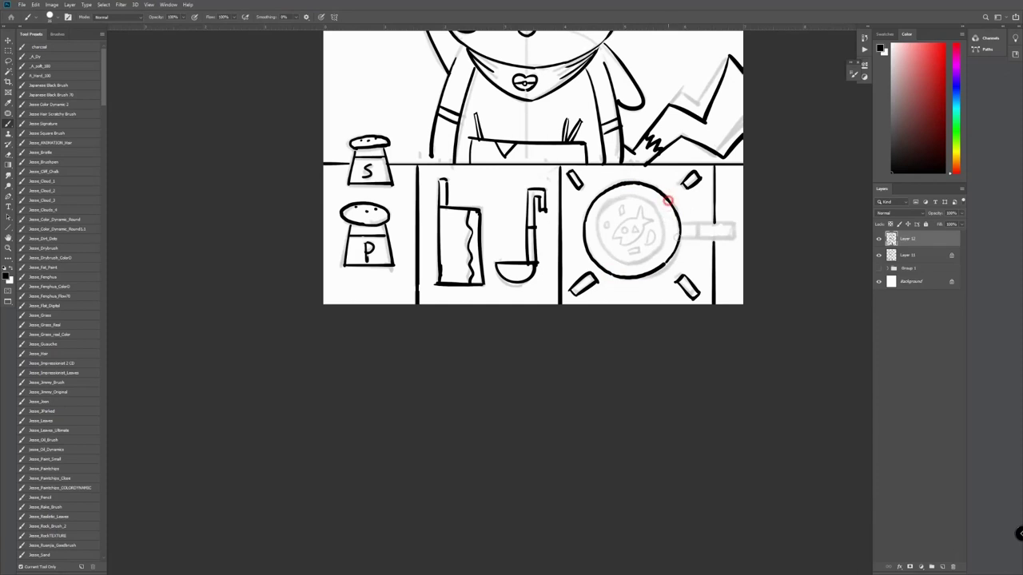
Ink the frying pan's inner rim circle and its straight two-part handle, and clean up the stray line ends.
{"action": "key", "text": "z"}
{"action": "left_click", "coordinate": [655, 241], "text": "alt"}
{"action": "left_click", "coordinate": [656, 241], "text": "alt"}
{"action": "key", "text": "b"}
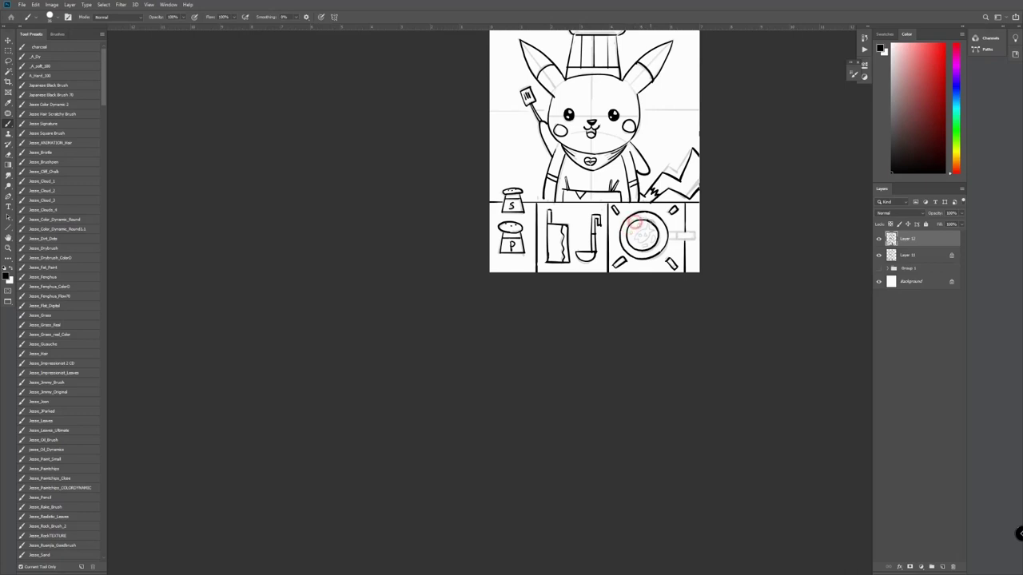
{"action": "left_click_drag", "start_coordinate": [668, 240], "coordinate": [694, 232]}
{"action": "key", "text": "e"}
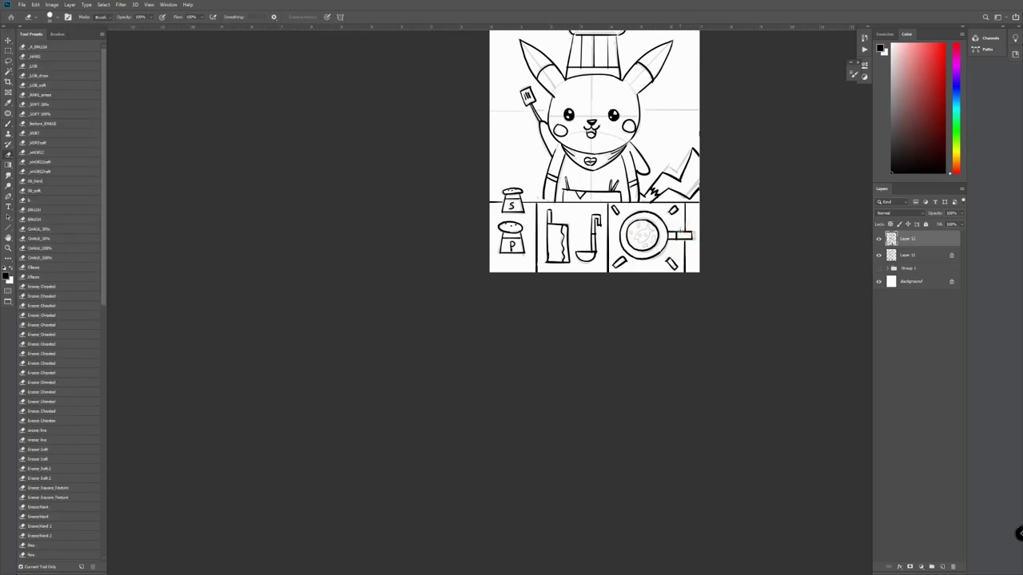
{"action": "key", "text": "z"}
{"action": "left_click", "coordinate": [661, 206]}
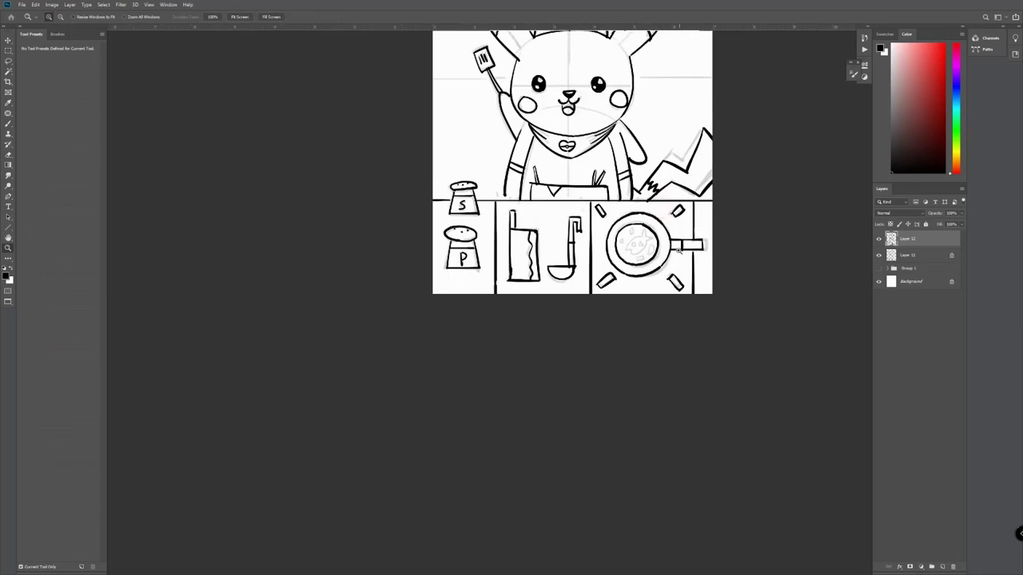
Select the frying pan's inner circle with a lasso and transform it to sit centred within the outer rim.
{"action": "key", "text": "l"}
{"action": "mouse_move", "coordinate": [648, 226]}
{"action": "left_mouse_down"}
{"action": "mouse_move", "coordinate": [615, 234]}
{"action": "mouse_move", "coordinate": [613, 252]}
{"action": "mouse_move", "coordinate": [641, 272]}
{"action": "mouse_move", "coordinate": [661, 256]}
{"action": "mouse_move", "coordinate": [643, 228]}
{"action": "mouse_move", "coordinate": [657, 258]}
{"action": "mouse_move", "coordinate": [662, 238]}
{"action": "mouse_move", "coordinate": [667, 271]}
{"action": "left_mouse_up"}
{"action": "key", "text": "v"}
{"action": "key", "text": "ctrl+t"}
{"action": "key", "text": "Return"}
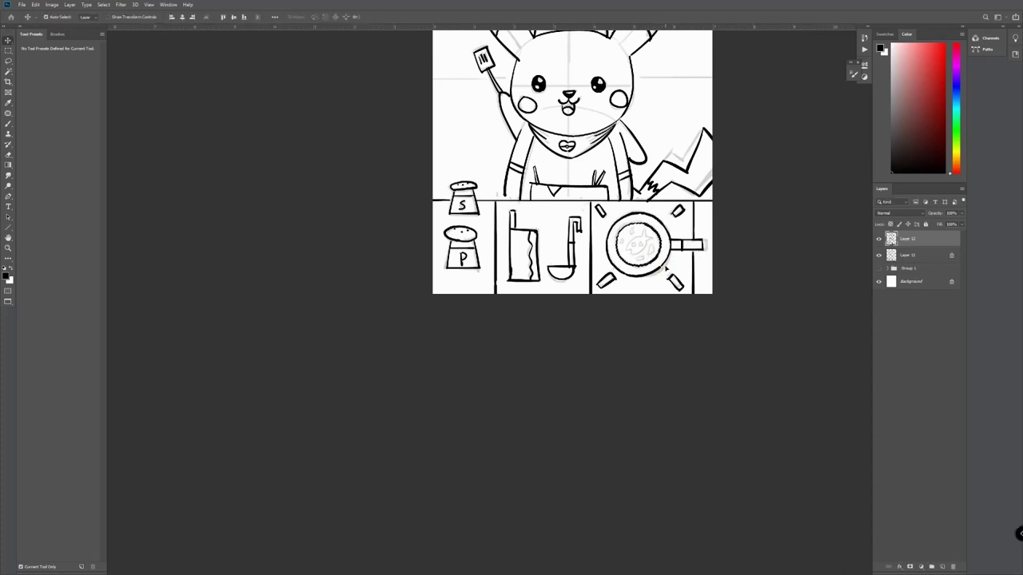
Ink the small fish and the scattered food pieces around it inside the frying pan.
{"action": "key", "text": "b"}
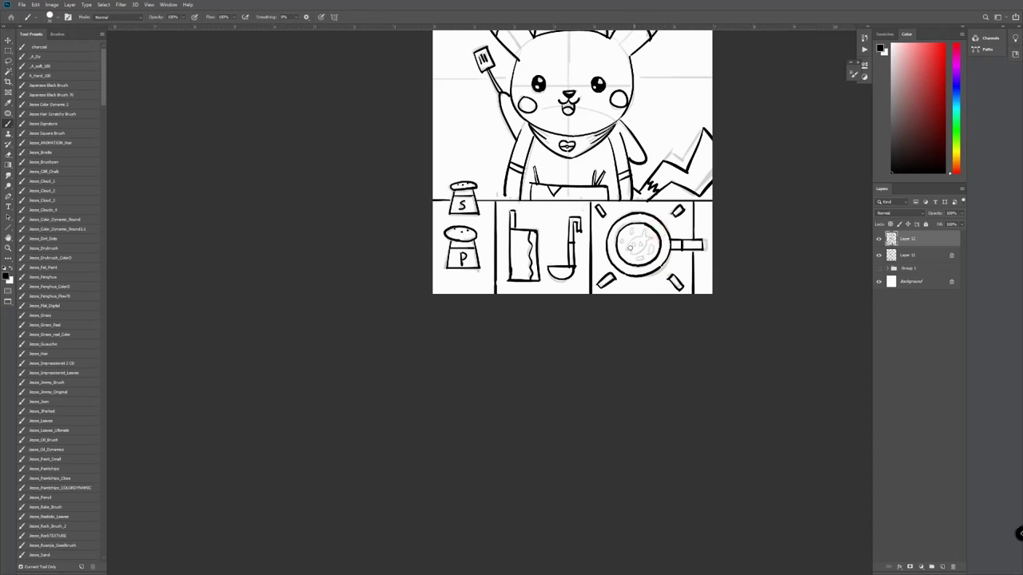
{"action": "mouse_move", "coordinate": [630, 229]}
{"action": "left_mouse_down"}
{"action": "mouse_move", "coordinate": [640, 238]}
{"action": "mouse_move", "coordinate": [632, 254]}
{"action": "mouse_move", "coordinate": [649, 232]}
{"action": "mouse_move", "coordinate": [638, 259]}
{"action": "mouse_move", "coordinate": [649, 246]}
{"action": "mouse_move", "coordinate": [648, 255]}
{"action": "left_mouse_up"}
{"action": "key", "text": "z"}
{"action": "left_click", "coordinate": [729, 331], "text": "alt"}
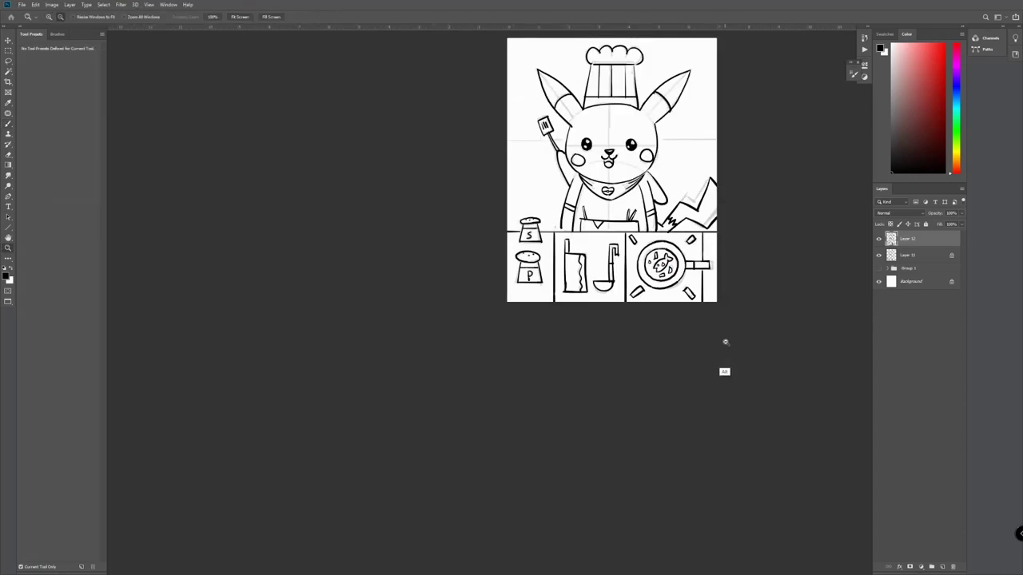
{"action": "left_click_drag", "start_coordinate": [792, 284], "coordinate": [793, 351]}
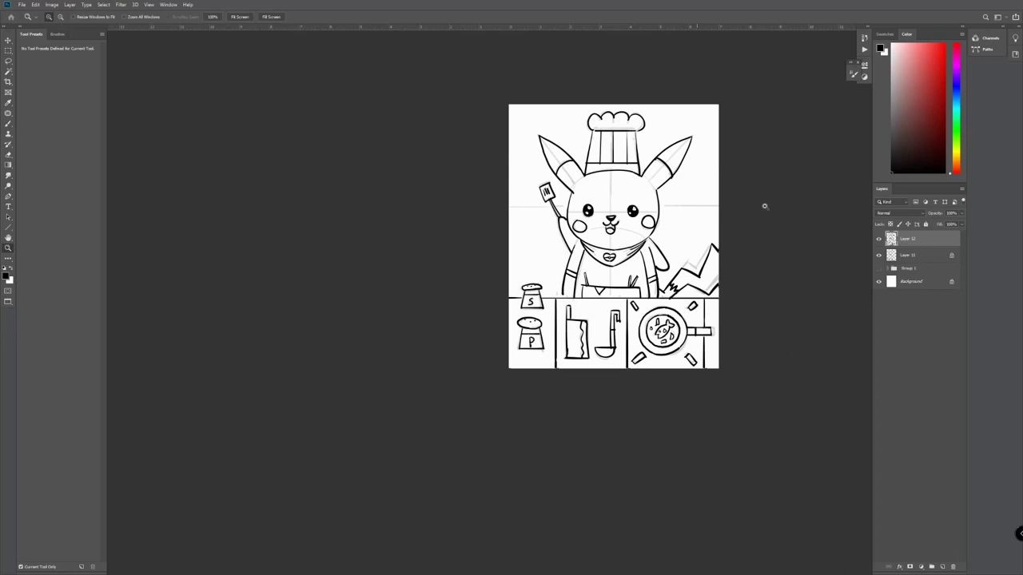
Unlock the faded sketch layer, add a layer mask to it and erase the leftover sketch lines around the character.
{"action": "left_click", "coordinate": [909, 256]}
{"action": "key", "text": "e"}
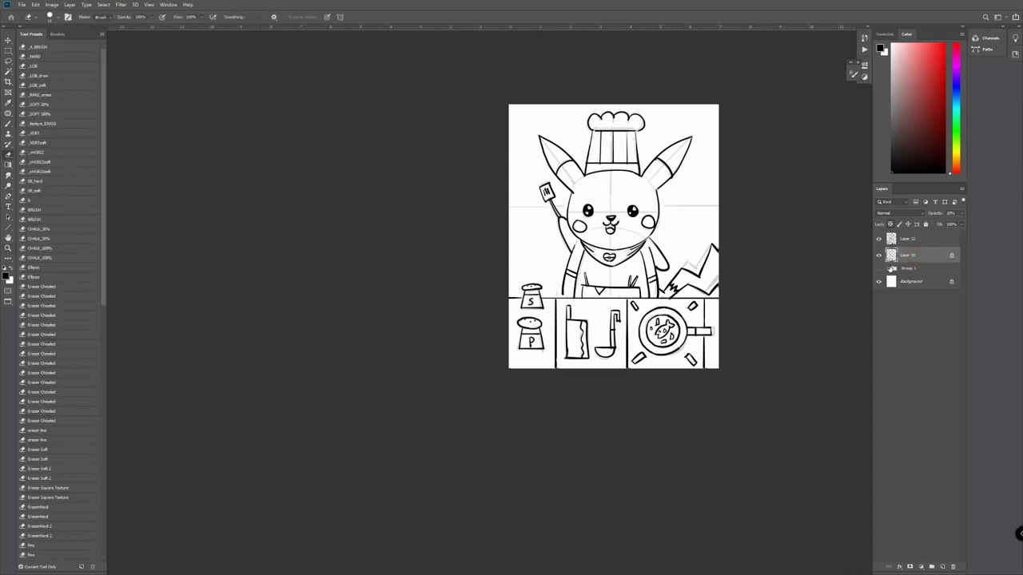
{"action": "left_click", "coordinate": [61, 55]}
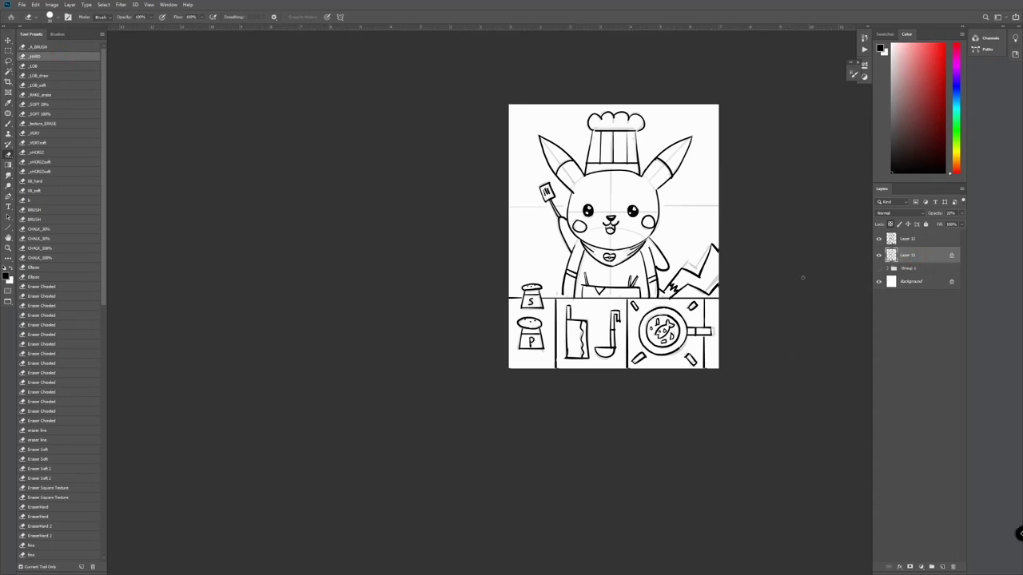
{"action": "left_click", "coordinate": [69, 47]}
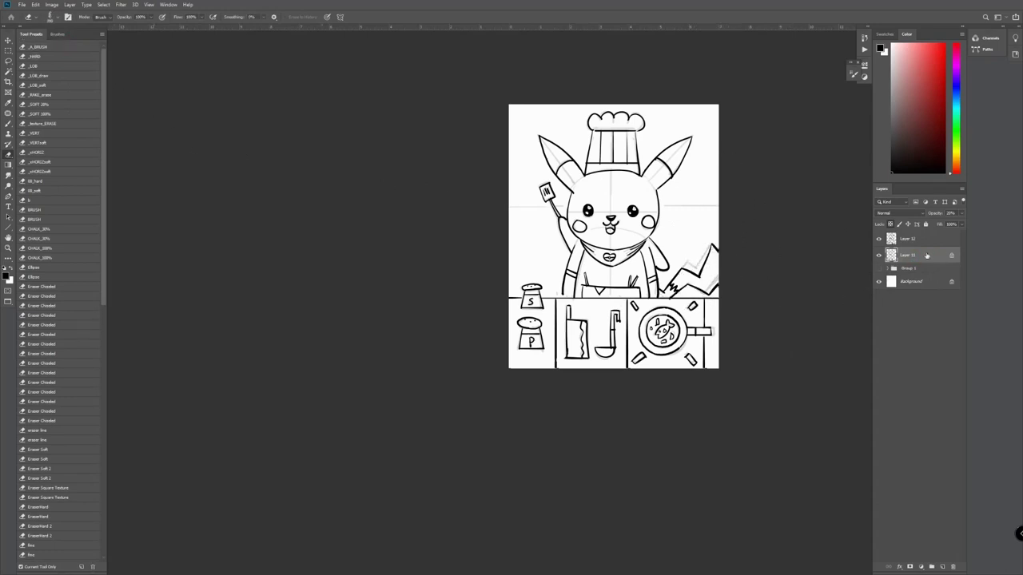
{"action": "left_click", "coordinate": [951, 256]}
{"action": "left_click", "coordinate": [909, 567]}
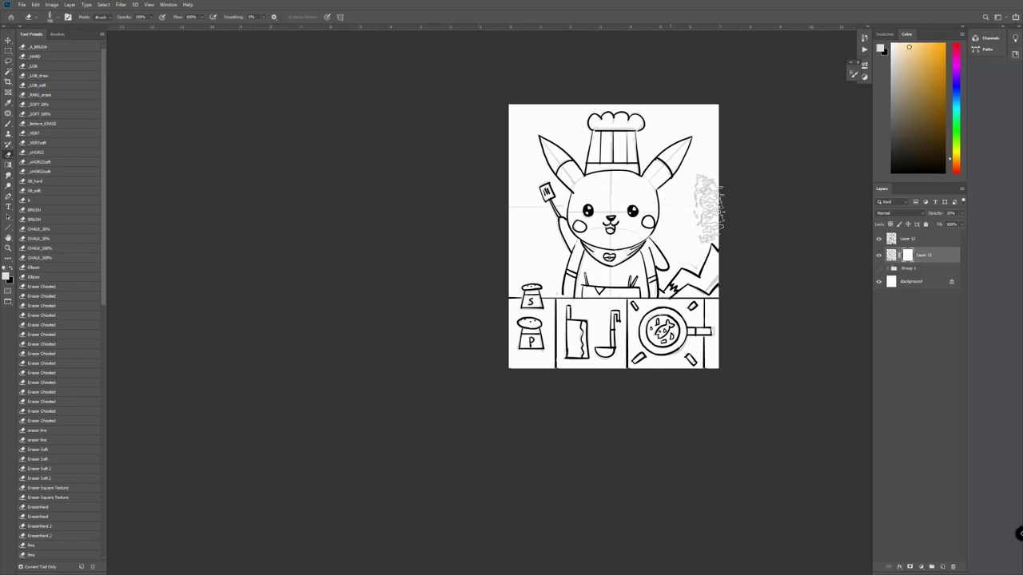
{"action": "left_click_drag", "start_coordinate": [598, 194], "coordinate": [604, 176]}
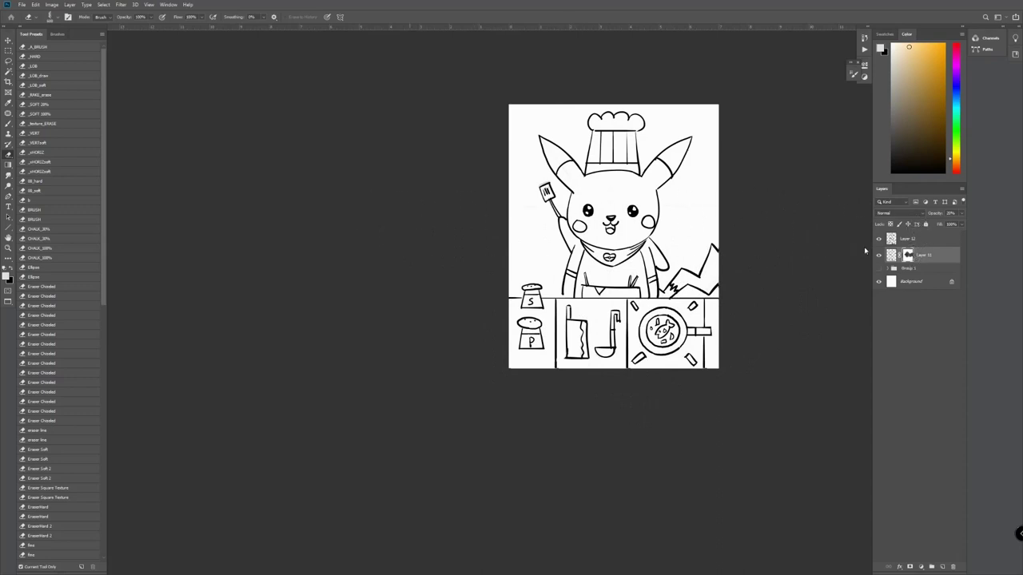
Add a new layer below the line art and draw a straight light pink horizon line across the background behind the head.
{"action": "key", "text": "b"}
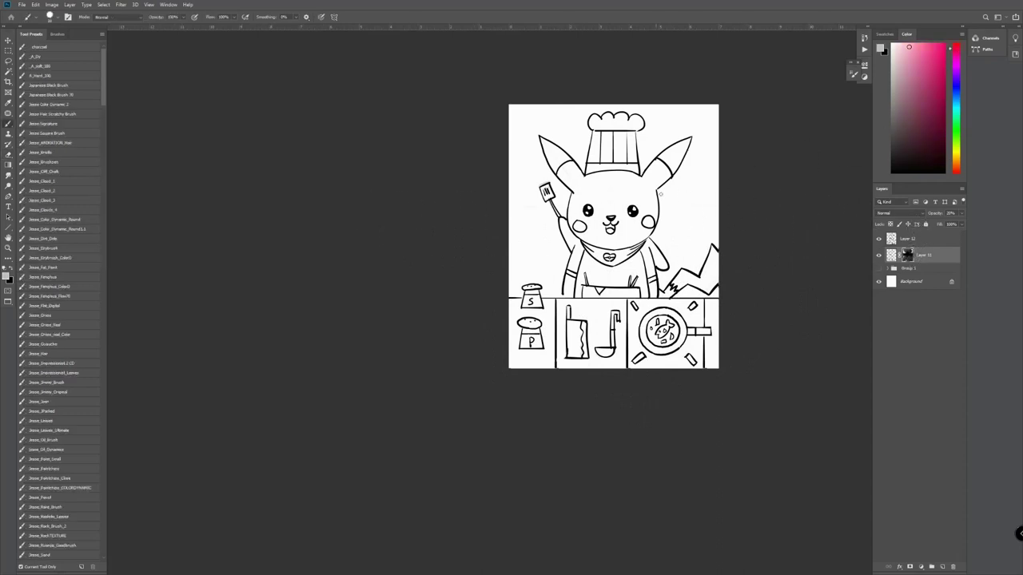
{"action": "left_click", "coordinate": [958, 173]}
{"action": "left_click_drag", "start_coordinate": [918, 50], "coordinate": [930, 43]}
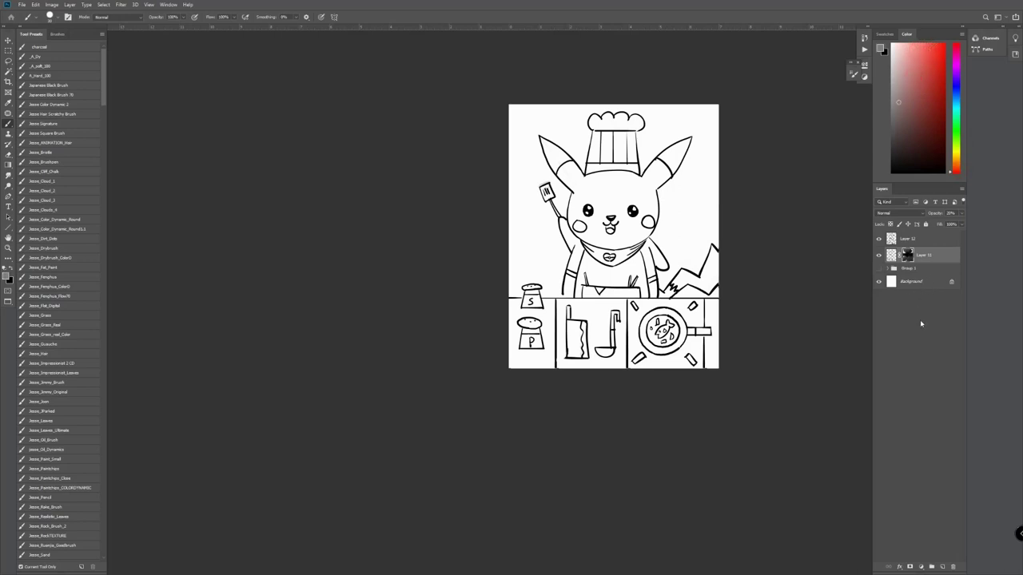
{"action": "left_click", "coordinate": [940, 564]}
{"action": "left_click", "coordinate": [902, 50]}
{"action": "left_click_drag", "start_coordinate": [662, 208], "coordinate": [750, 223]}
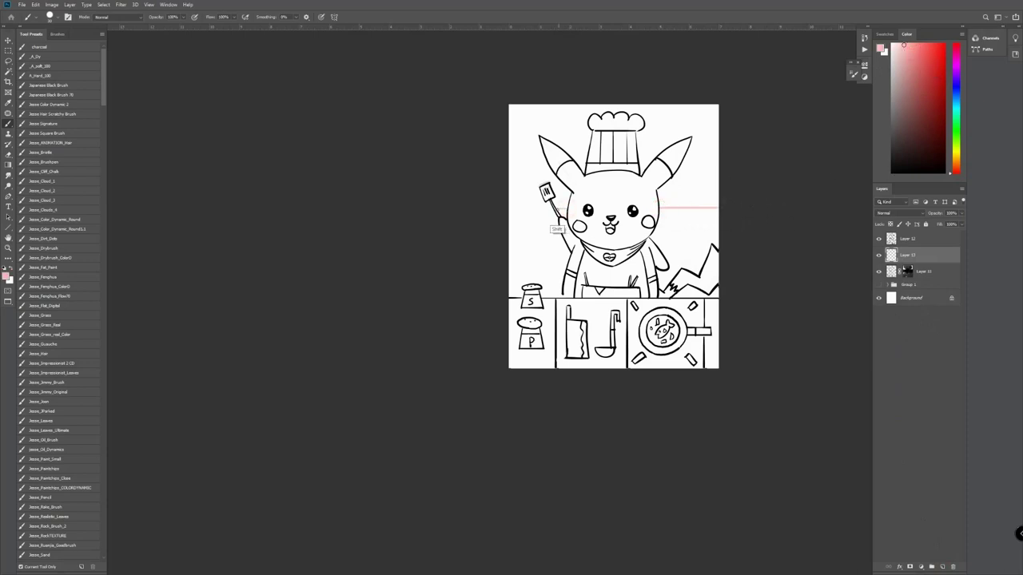
{"action": "left_click_drag", "start_coordinate": [558, 207], "coordinate": [503, 209]}
Fill the wall beside the left ear and spatula with light pink down to the horizon line, keeping the edges clean.
{"action": "mouse_move", "coordinate": [535, 157]}
{"action": "left_mouse_down"}
{"action": "mouse_move", "coordinate": [518, 116]}
{"action": "mouse_move", "coordinate": [512, 188]}
{"action": "mouse_move", "coordinate": [531, 118]}
{"action": "mouse_move", "coordinate": [559, 112]}
{"action": "mouse_move", "coordinate": [568, 143]}
{"action": "mouse_move", "coordinate": [537, 129]}
{"action": "mouse_move", "coordinate": [532, 172]}
{"action": "mouse_move", "coordinate": [534, 143]}
{"action": "left_mouse_up"}
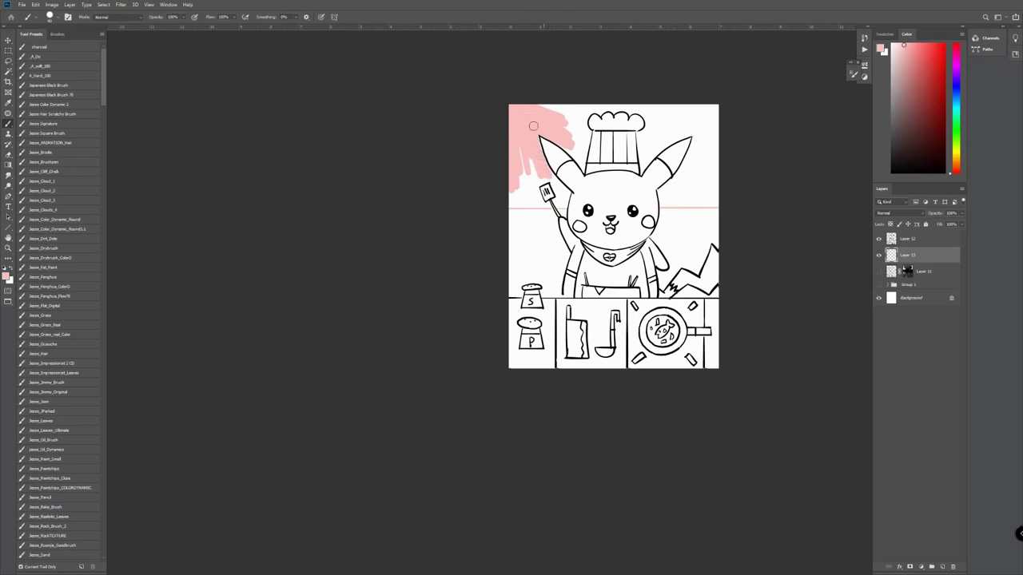
{"action": "left_click_drag", "start_coordinate": [104, 87], "coordinate": [106, 99]}
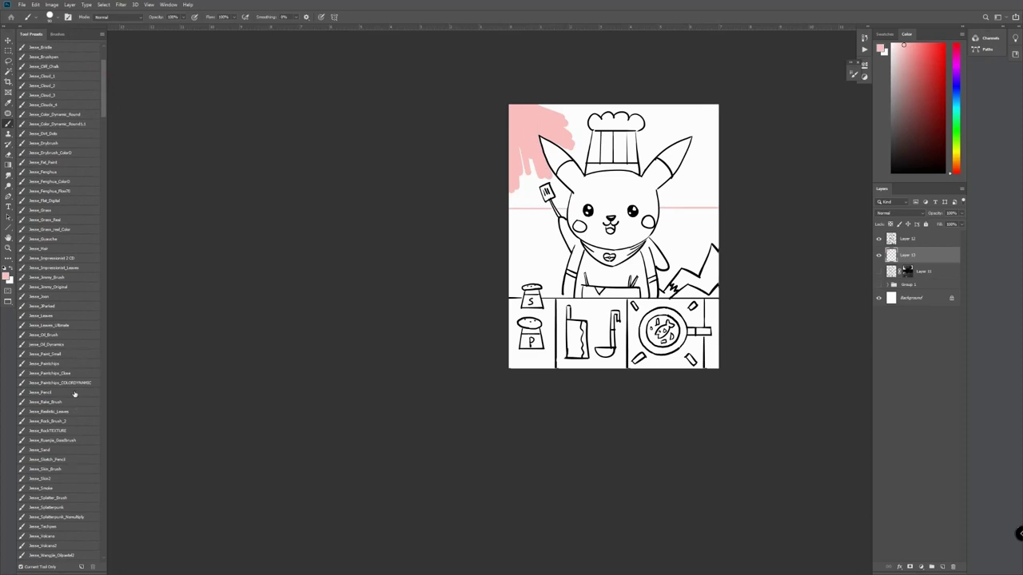
{"action": "left_click", "coordinate": [75, 394]}
{"action": "mouse_move", "coordinate": [515, 137]}
{"action": "left_mouse_down"}
{"action": "mouse_move", "coordinate": [525, 192]}
{"action": "mouse_move", "coordinate": [503, 199]}
{"action": "mouse_move", "coordinate": [532, 206]}
{"action": "mouse_move", "coordinate": [505, 194]}
{"action": "mouse_move", "coordinate": [536, 195]}
{"action": "mouse_move", "coordinate": [539, 204]}
{"action": "mouse_move", "coordinate": [526, 207]}
{"action": "mouse_move", "coordinate": [527, 189]}
{"action": "mouse_move", "coordinate": [539, 199]}
{"action": "mouse_move", "coordinate": [532, 186]}
{"action": "mouse_move", "coordinate": [564, 189]}
{"action": "left_mouse_up"}
{"action": "key", "text": "e"}
{"action": "key", "text": "b"}
{"action": "key", "text": "bracketleft"}
{"action": "key", "text": "bracketleft"}
{"action": "key", "text": "bracketleft"}
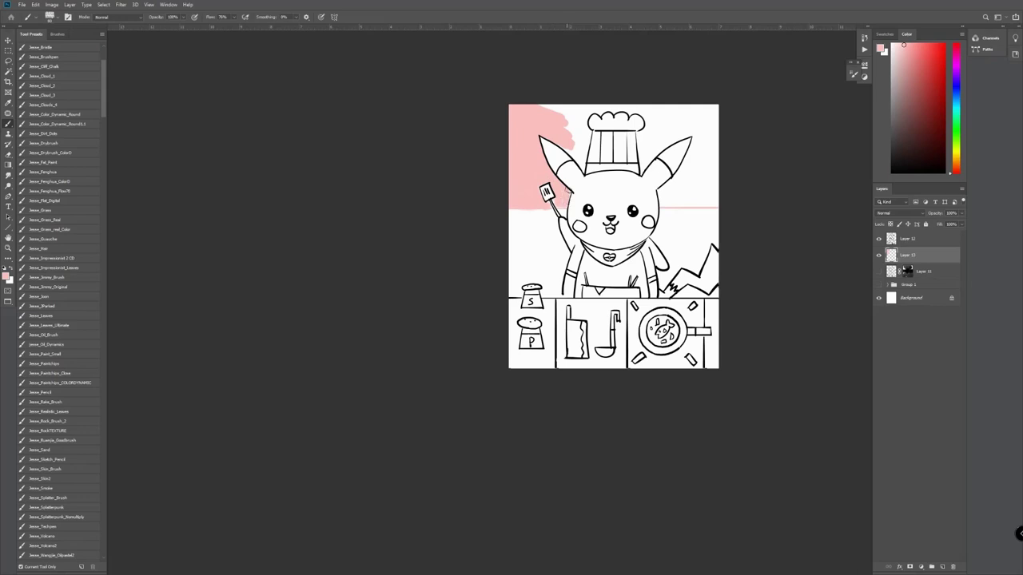
{"action": "key", "text": "e"}
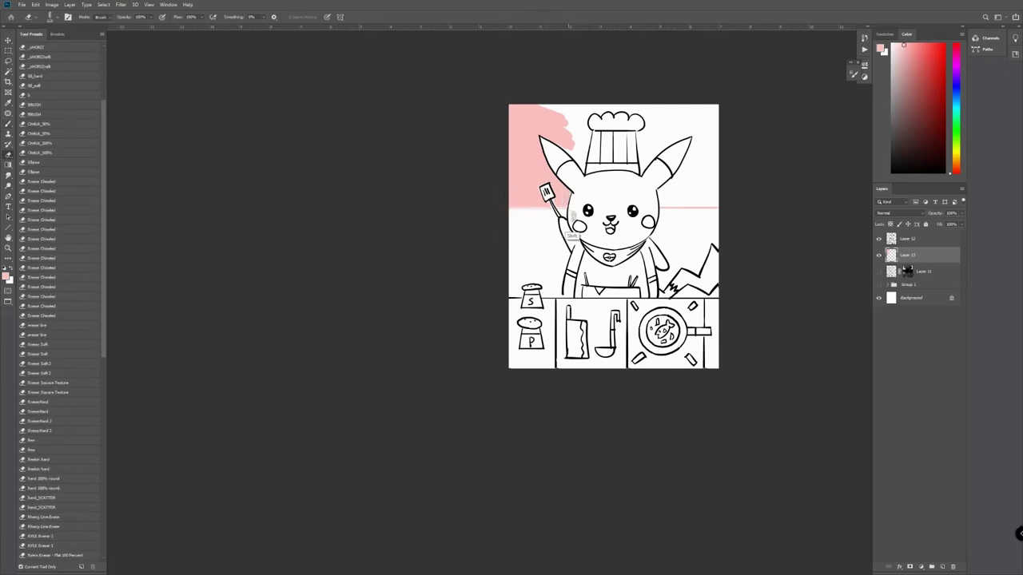
Paint light pink between the left ear and the hat, along the canvas's upper edge and on the wall beside the right ear.
{"action": "key", "text": "b"}
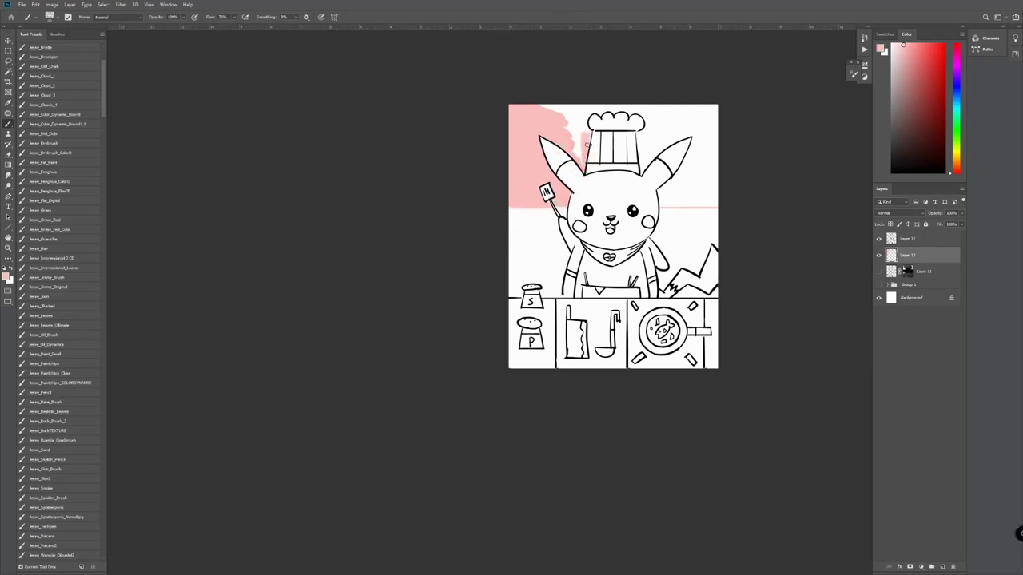
{"action": "mouse_move", "coordinate": [576, 158]}
{"action": "left_mouse_down"}
{"action": "mouse_move", "coordinate": [570, 98]}
{"action": "mouse_move", "coordinate": [536, 108]}
{"action": "mouse_move", "coordinate": [541, 122]}
{"action": "mouse_move", "coordinate": [580, 115]}
{"action": "mouse_move", "coordinate": [575, 126]}
{"action": "mouse_move", "coordinate": [614, 100]}
{"action": "mouse_move", "coordinate": [696, 105]}
{"action": "left_mouse_up"}
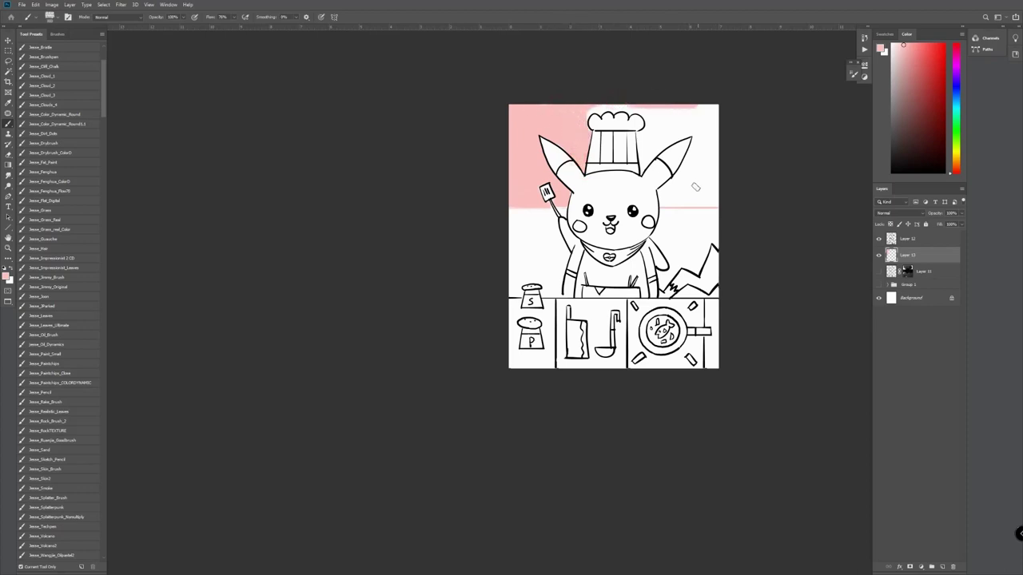
{"action": "mouse_move", "coordinate": [660, 205]}
{"action": "left_mouse_down"}
{"action": "mouse_move", "coordinate": [718, 182]}
{"action": "mouse_move", "coordinate": [709, 196]}
{"action": "mouse_move", "coordinate": [657, 191]}
{"action": "mouse_move", "coordinate": [659, 201]}
{"action": "mouse_move", "coordinate": [689, 167]}
{"action": "mouse_move", "coordinate": [699, 130]}
{"action": "mouse_move", "coordinate": [683, 201]}
{"action": "left_mouse_up"}
{"action": "mouse_move", "coordinate": [708, 138]}
{"action": "left_mouse_down"}
{"action": "mouse_move", "coordinate": [708, 167]}
{"action": "mouse_move", "coordinate": [705, 132]}
{"action": "mouse_move", "coordinate": [729, 123]}
{"action": "mouse_move", "coordinate": [686, 185]}
{"action": "mouse_move", "coordinate": [706, 183]}
{"action": "mouse_move", "coordinate": [678, 192]}
{"action": "mouse_move", "coordinate": [703, 200]}
{"action": "mouse_move", "coordinate": [666, 205]}
{"action": "mouse_move", "coordinate": [711, 202]}
{"action": "left_mouse_up"}
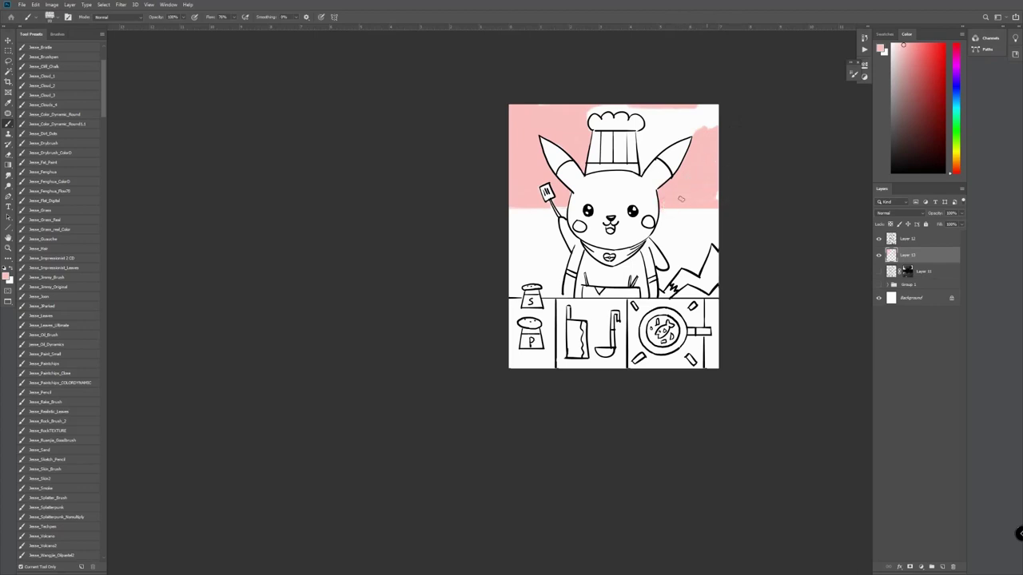
Fill the upper right corner and the gaps around the chef hat with light pink, trimming the wall's lower edge straight.
{"action": "key", "text": "e"}
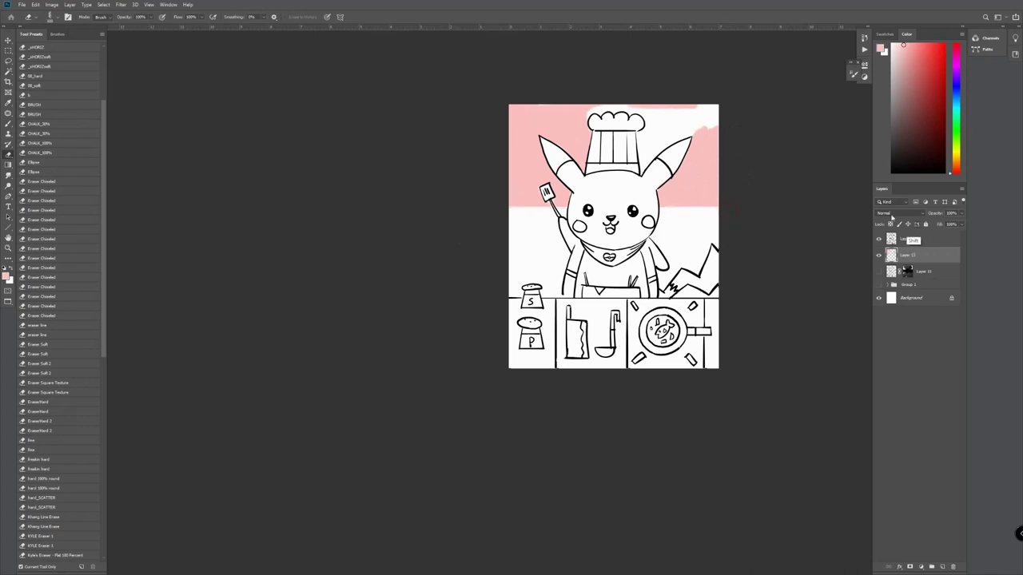
{"action": "key", "text": "b"}
{"action": "left_click_drag", "start_coordinate": [701, 112], "coordinate": [719, 119]}
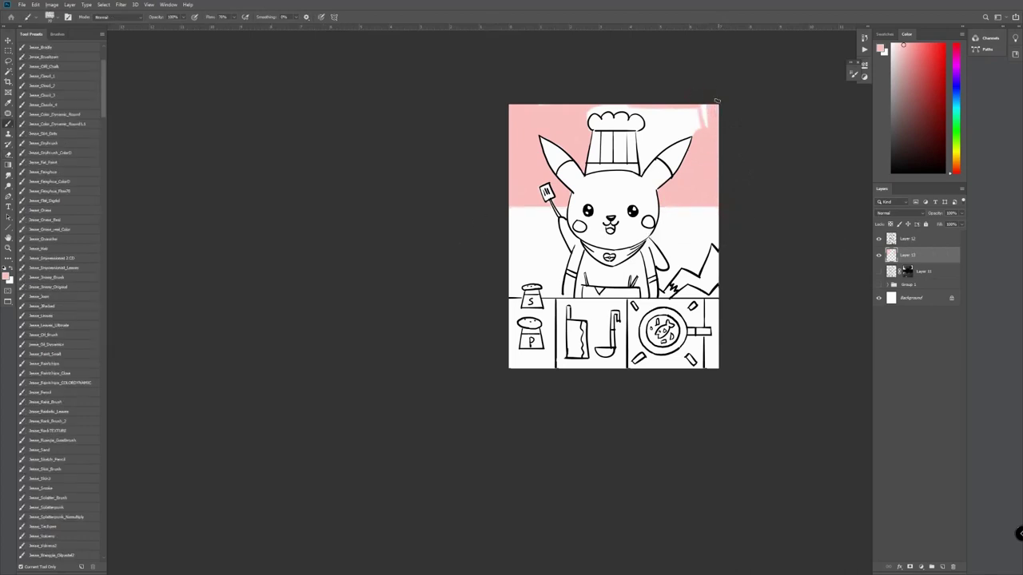
{"action": "mouse_move", "coordinate": [641, 135]}
{"action": "left_mouse_down"}
{"action": "mouse_move", "coordinate": [641, 152]}
{"action": "mouse_move", "coordinate": [654, 116]}
{"action": "mouse_move", "coordinate": [655, 131]}
{"action": "left_mouse_up"}
{"action": "key", "text": "bracketleft"}
{"action": "mouse_move", "coordinate": [642, 169]}
{"action": "left_mouse_down"}
{"action": "mouse_move", "coordinate": [693, 134]}
{"action": "mouse_move", "coordinate": [656, 142]}
{"action": "mouse_move", "coordinate": [645, 159]}
{"action": "mouse_move", "coordinate": [641, 146]}
{"action": "mouse_move", "coordinate": [676, 96]}
{"action": "left_mouse_up"}
{"action": "mouse_move", "coordinate": [650, 131]}
{"action": "left_mouse_down"}
{"action": "mouse_move", "coordinate": [715, 105]}
{"action": "mouse_move", "coordinate": [704, 123]}
{"action": "mouse_move", "coordinate": [718, 123]}
{"action": "mouse_move", "coordinate": [691, 130]}
{"action": "left_mouse_up"}
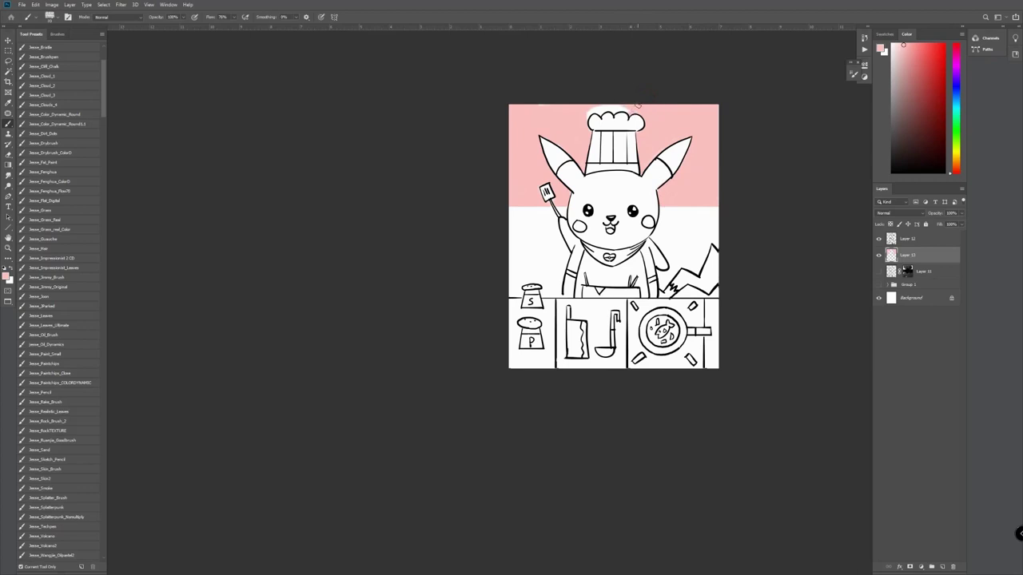
{"action": "left_click_drag", "start_coordinate": [616, 97], "coordinate": [594, 105]}
{"action": "key", "text": "e"}
{"action": "key", "text": "b"}
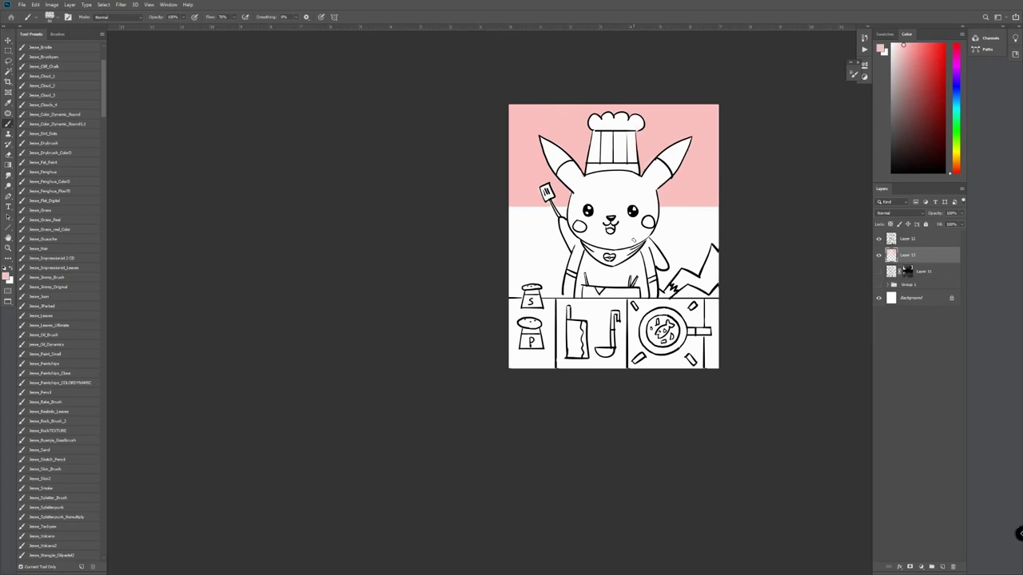
Paint the lower ears, forehead, left side of the face and raised arm light yellow with another brush preset.
{"action": "left_click", "coordinate": [954, 153]}
{"action": "left_click", "coordinate": [919, 46]}
{"action": "left_click_drag", "start_coordinate": [102, 64], "coordinate": [103, 36]}
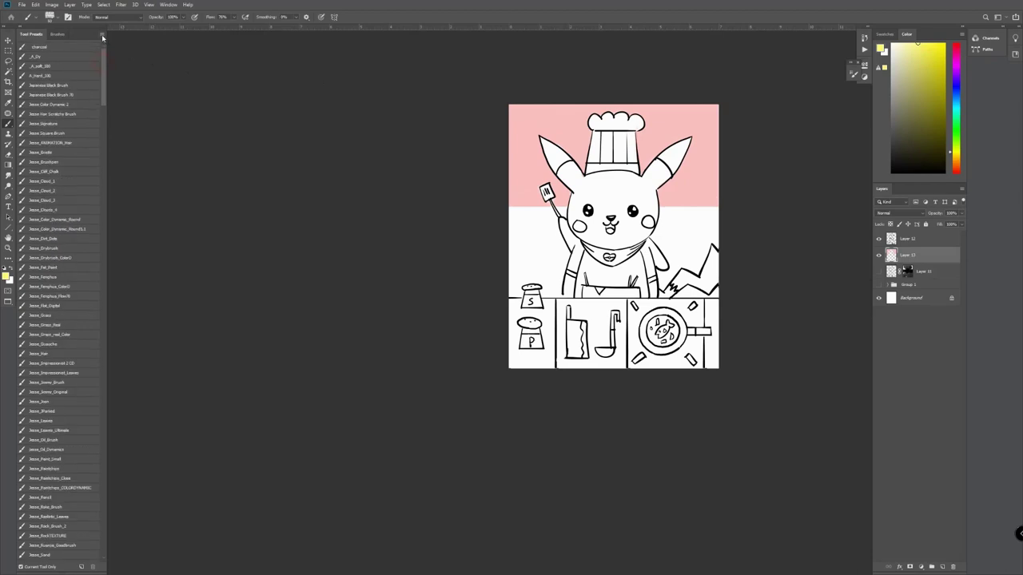
{"action": "left_click", "coordinate": [86, 56]}
{"action": "mouse_move", "coordinate": [589, 187]}
{"action": "left_mouse_down"}
{"action": "mouse_move", "coordinate": [561, 171]}
{"action": "mouse_move", "coordinate": [574, 175]}
{"action": "mouse_move", "coordinate": [570, 165]}
{"action": "mouse_move", "coordinate": [575, 182]}
{"action": "mouse_move", "coordinate": [571, 165]}
{"action": "mouse_move", "coordinate": [563, 172]}
{"action": "mouse_move", "coordinate": [578, 181]}
{"action": "mouse_move", "coordinate": [599, 178]}
{"action": "mouse_move", "coordinate": [589, 187]}
{"action": "mouse_move", "coordinate": [633, 175]}
{"action": "mouse_move", "coordinate": [667, 180]}
{"action": "mouse_move", "coordinate": [648, 183]}
{"action": "mouse_move", "coordinate": [657, 163]}
{"action": "mouse_move", "coordinate": [667, 173]}
{"action": "mouse_move", "coordinate": [594, 194]}
{"action": "left_mouse_up"}
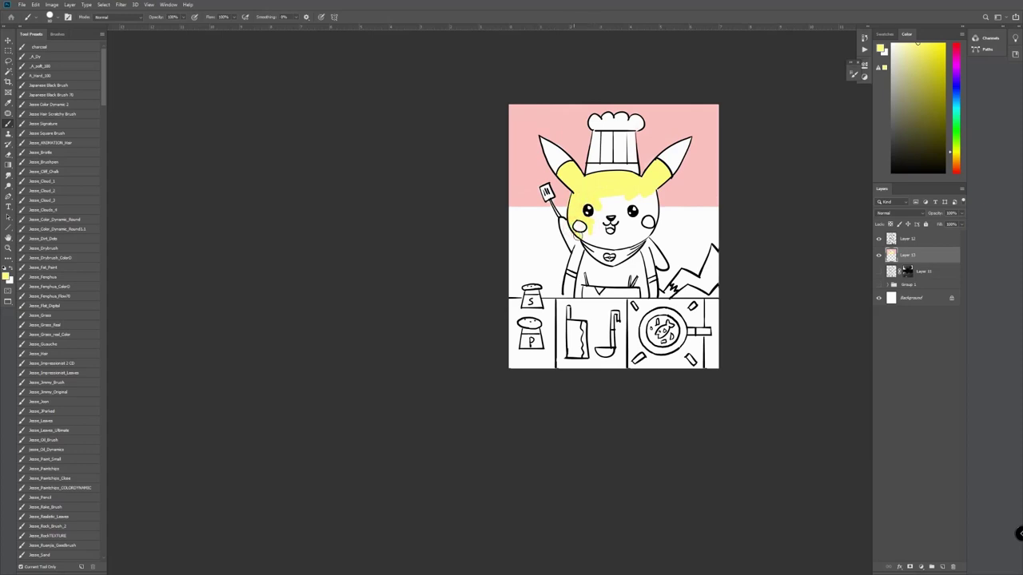
{"action": "mouse_move", "coordinate": [569, 228]}
{"action": "left_mouse_down"}
{"action": "mouse_move", "coordinate": [572, 266]}
{"action": "mouse_move", "coordinate": [580, 246]}
{"action": "left_mouse_up"}
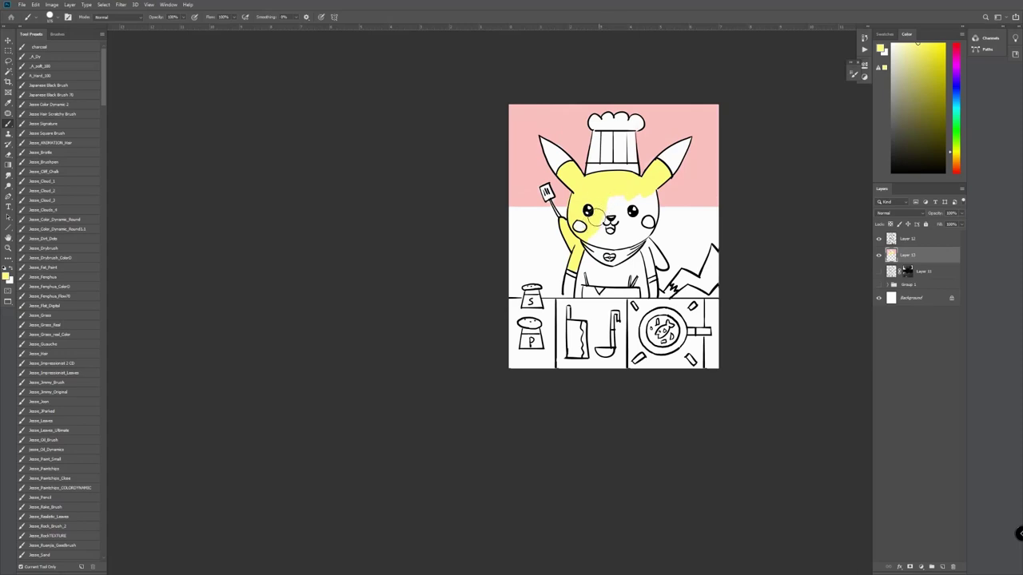
Fill the rest of the face with light yellow using smaller brush sizes, leaving the cheeks and mouth white.
{"action": "key", "text": "["}
{"action": "mouse_move", "coordinate": [606, 202]}
{"action": "left_mouse_down"}
{"action": "mouse_move", "coordinate": [649, 207]}
{"action": "mouse_move", "coordinate": [650, 192]}
{"action": "mouse_move", "coordinate": [656, 214]}
{"action": "mouse_move", "coordinate": [638, 207]}
{"action": "mouse_move", "coordinate": [643, 214]}
{"action": "mouse_move", "coordinate": [615, 217]}
{"action": "mouse_move", "coordinate": [644, 215]}
{"action": "mouse_move", "coordinate": [627, 235]}
{"action": "mouse_move", "coordinate": [648, 232]}
{"action": "mouse_move", "coordinate": [637, 225]}
{"action": "mouse_move", "coordinate": [647, 217]}
{"action": "mouse_move", "coordinate": [628, 238]}
{"action": "mouse_move", "coordinate": [594, 238]}
{"action": "mouse_move", "coordinate": [630, 244]}
{"action": "mouse_move", "coordinate": [639, 230]}
{"action": "mouse_move", "coordinate": [599, 225]}
{"action": "left_mouse_up"}
{"action": "key", "text": "["}
{"action": "key", "text": "["}
{"action": "key", "text": "["}
{"action": "key", "text": "["}
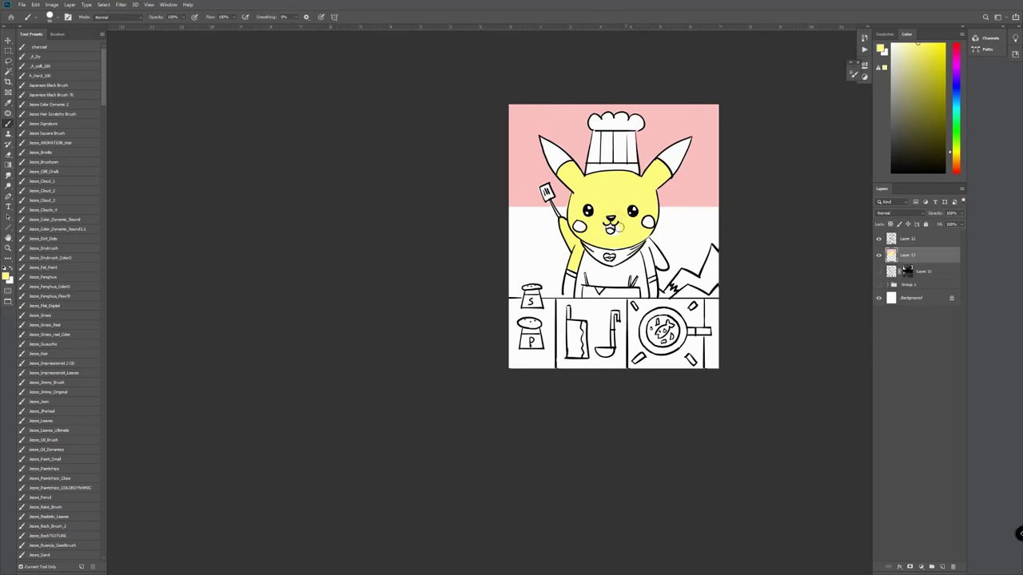
Touch up the yellow edge where the raised arm meets the face beside the left cheek.
{"action": "key", "text": "z"}
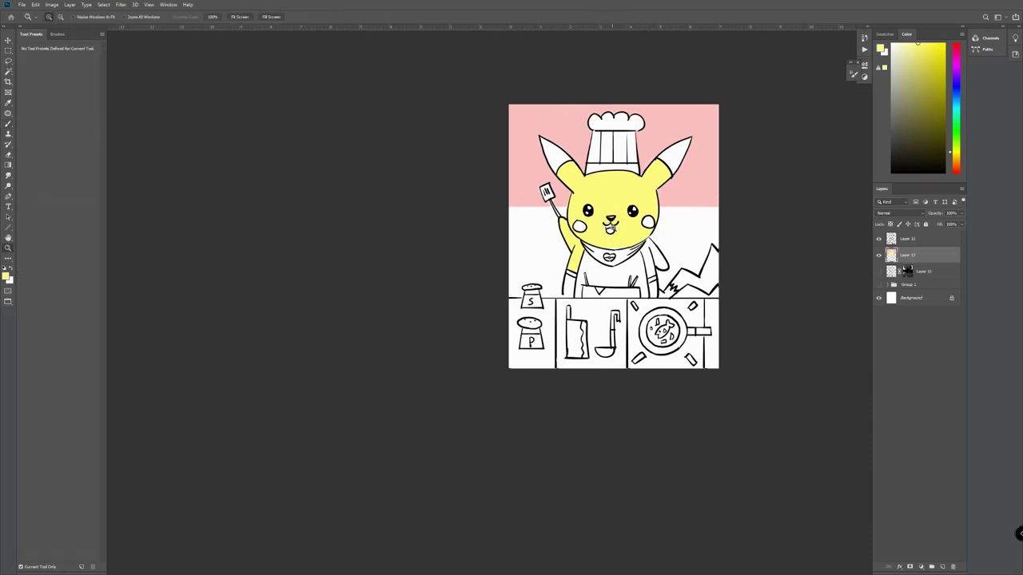
{"action": "left_click", "coordinate": [616, 230]}
{"action": "left_click", "coordinate": [629, 234]}
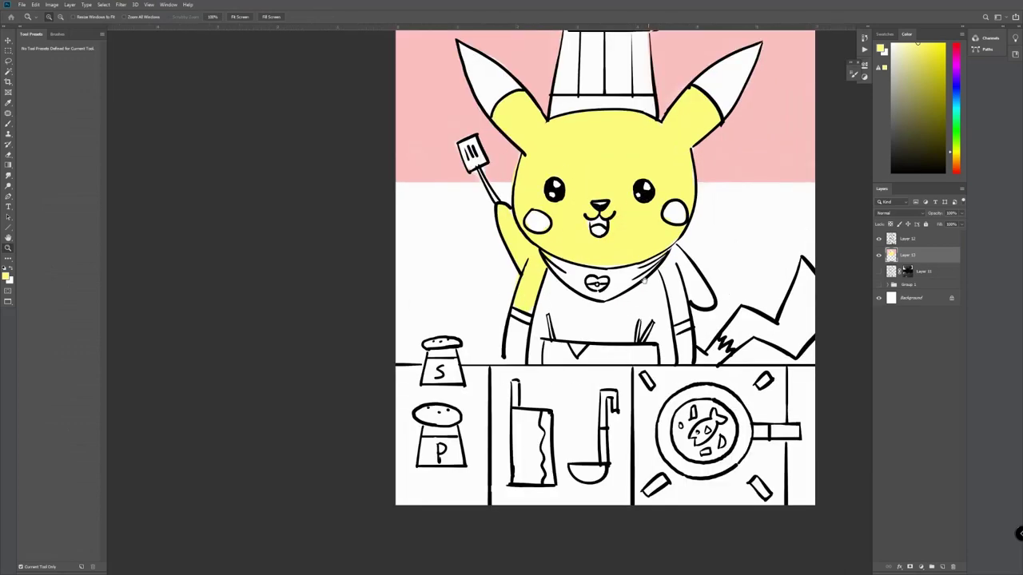
{"action": "key", "text": "b"}
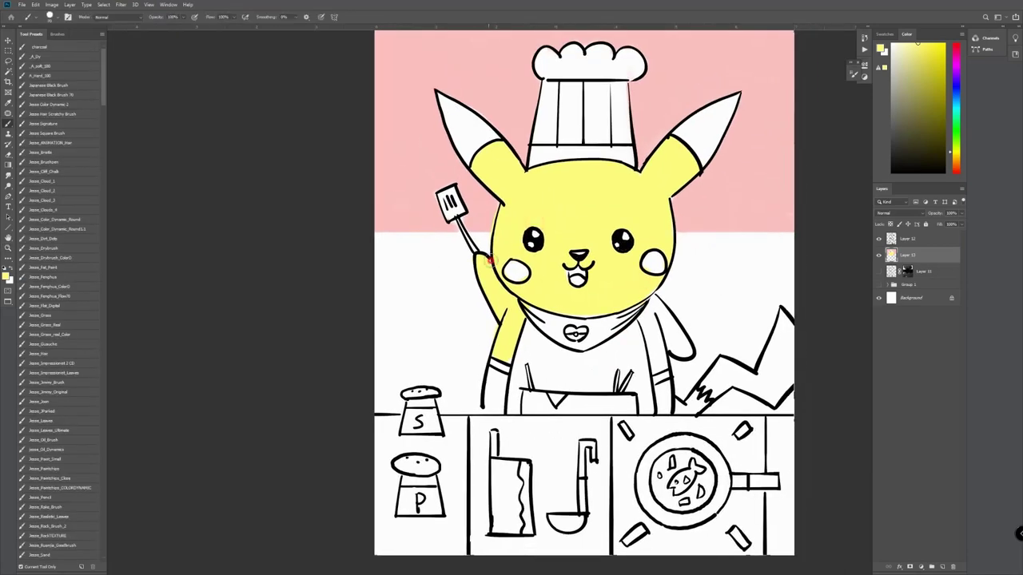
{"action": "key", "text": "e"}
{"action": "key", "text": "b"}
Colour the inside of the mouth dark red and the tongue a lighter pinkish red, and resample the body's yellow.
{"action": "left_click", "coordinate": [957, 170]}
{"action": "mouse_move", "coordinate": [933, 102]}
{"action": "left_mouse_down"}
{"action": "mouse_move", "coordinate": [938, 75]}
{"action": "mouse_move", "coordinate": [931, 97]}
{"action": "left_mouse_up"}
{"action": "left_click", "coordinate": [956, 45]}
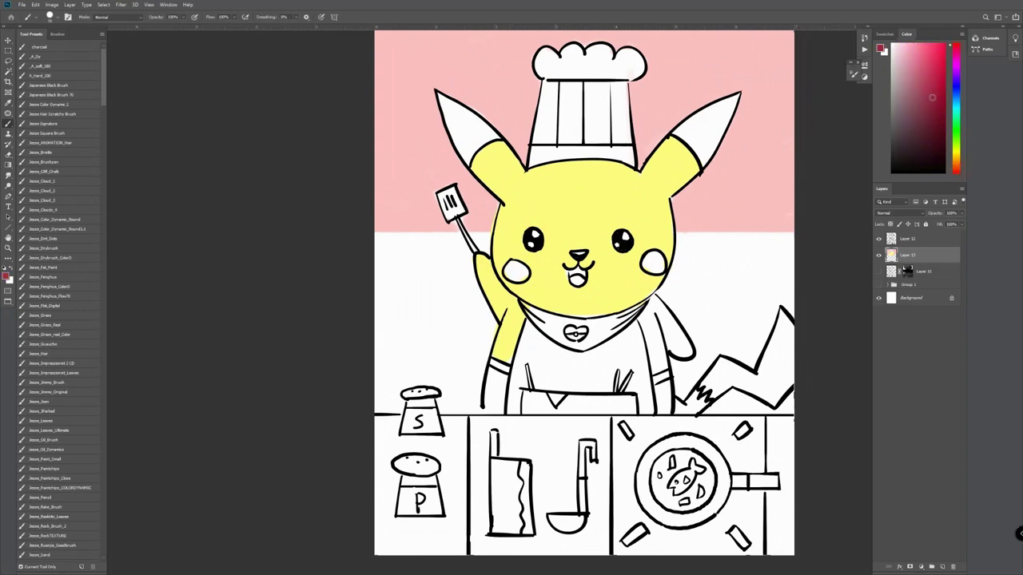
{"action": "left_click_drag", "start_coordinate": [578, 275], "coordinate": [570, 272]}
{"action": "left_click", "coordinate": [919, 80]}
{"action": "left_click_drag", "start_coordinate": [577, 276], "coordinate": [577, 284]}
{"action": "left_click", "coordinate": [598, 285], "text": "alt"}
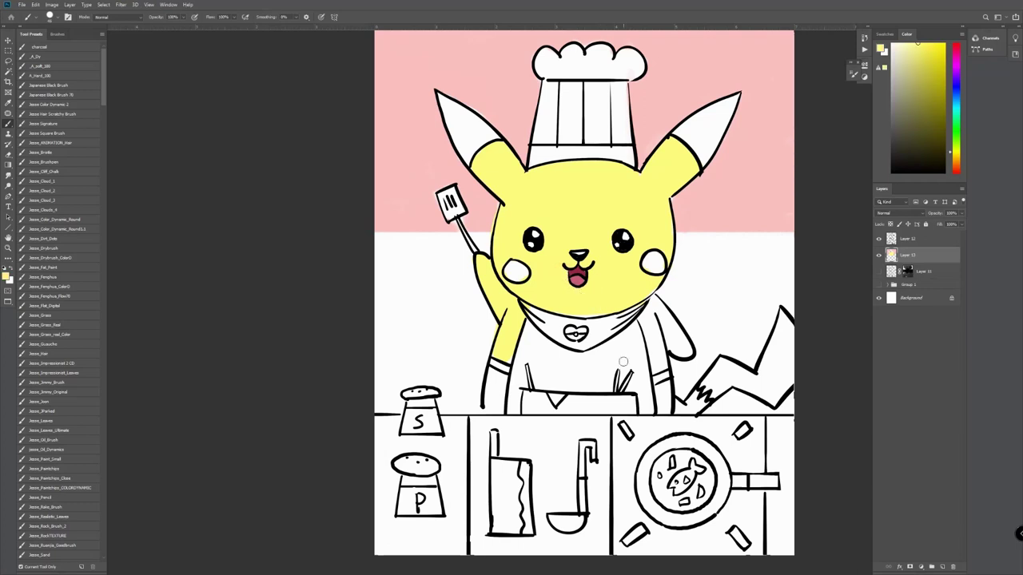
Clean up the white highlights in both eyes with the eraser on the line art layer.
{"action": "left_click", "coordinate": [919, 239]}
{"action": "key", "text": "e"}
{"action": "left_click", "coordinate": [73, 58]}
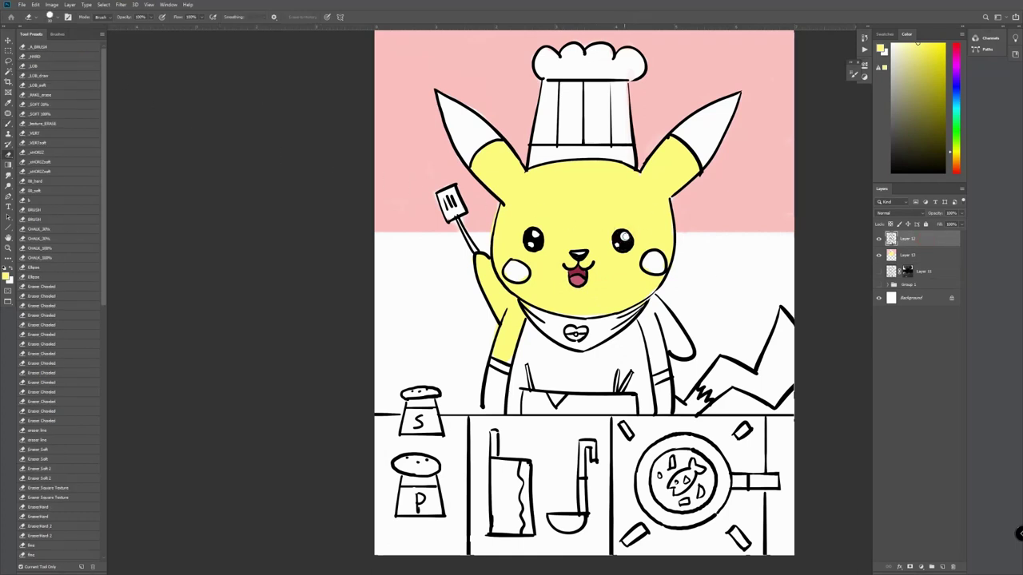
{"action": "left_click", "coordinate": [617, 245]}
{"action": "left_click", "coordinate": [535, 235]}
{"action": "left_click", "coordinate": [529, 244]}
Cover the right eye's highlights with black, then erase new ones into the pupil.
{"action": "key", "text": "b"}
{"action": "key", "text": "d"}
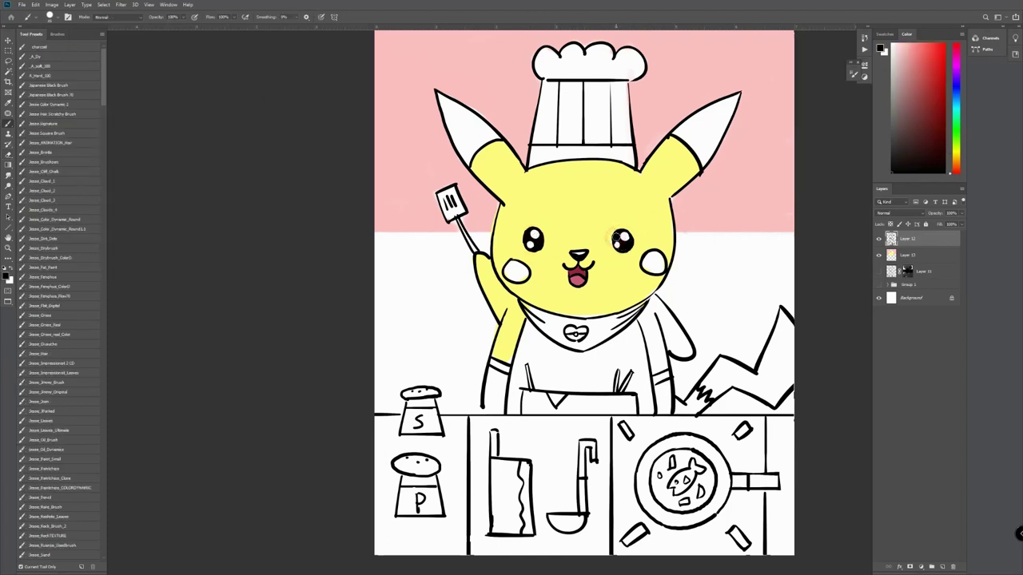
{"action": "left_click", "coordinate": [620, 239]}
{"action": "key", "text": "e"}
{"action": "left_click", "coordinate": [622, 236]}
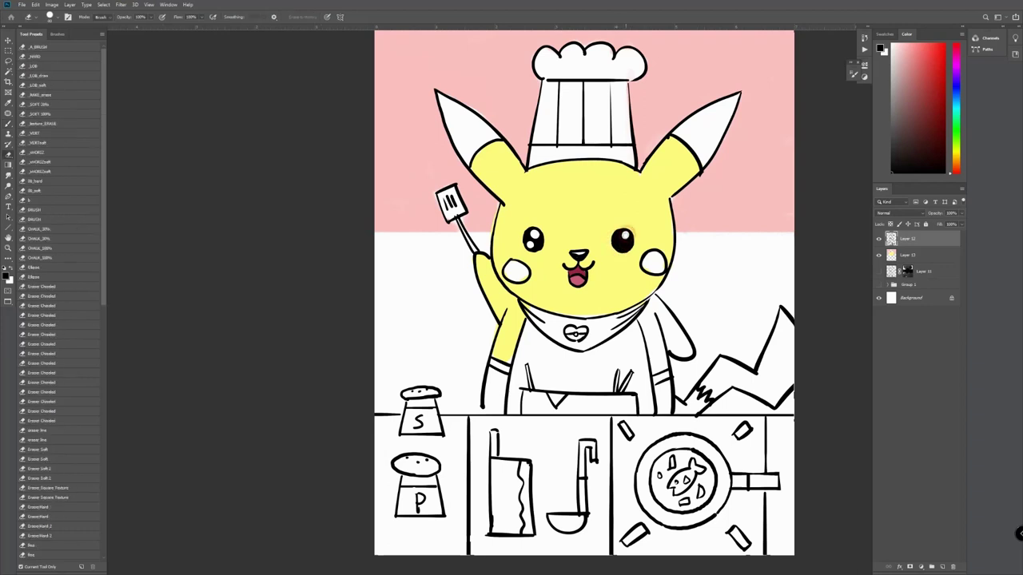
{"action": "left_click", "coordinate": [618, 246]}
{"action": "left_click_drag", "start_coordinate": [618, 245], "coordinate": [630, 240]}
Paint both cheeks red on the flat colour layer and tidy their edges with the body's yellow.
{"action": "left_click", "coordinate": [934, 54]}
{"action": "left_click", "coordinate": [909, 256]}
{"action": "key", "text": "b"}
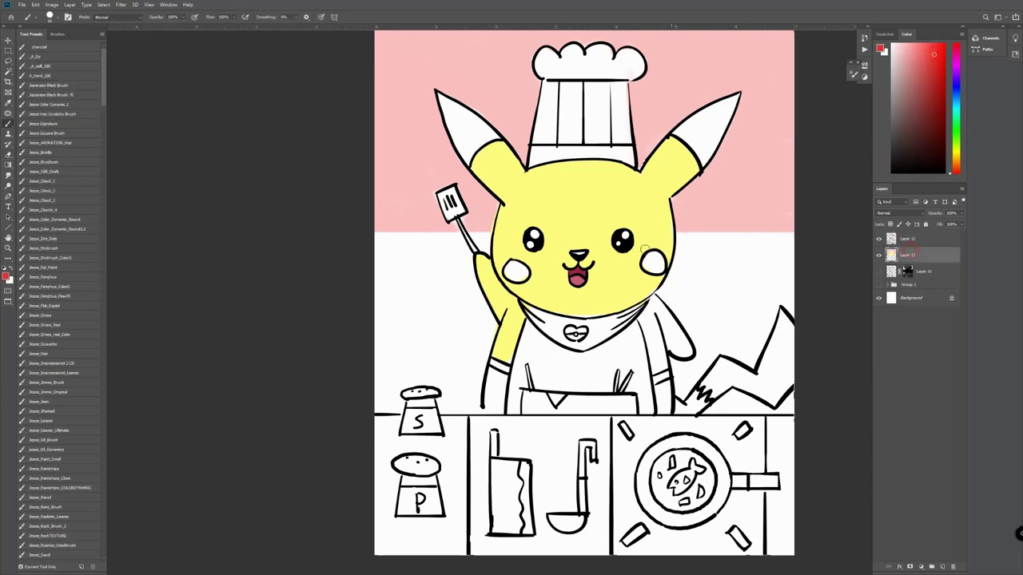
{"action": "left_click_drag", "start_coordinate": [656, 262], "coordinate": [646, 264]}
{"action": "left_click", "coordinate": [665, 249], "text": "alt"}
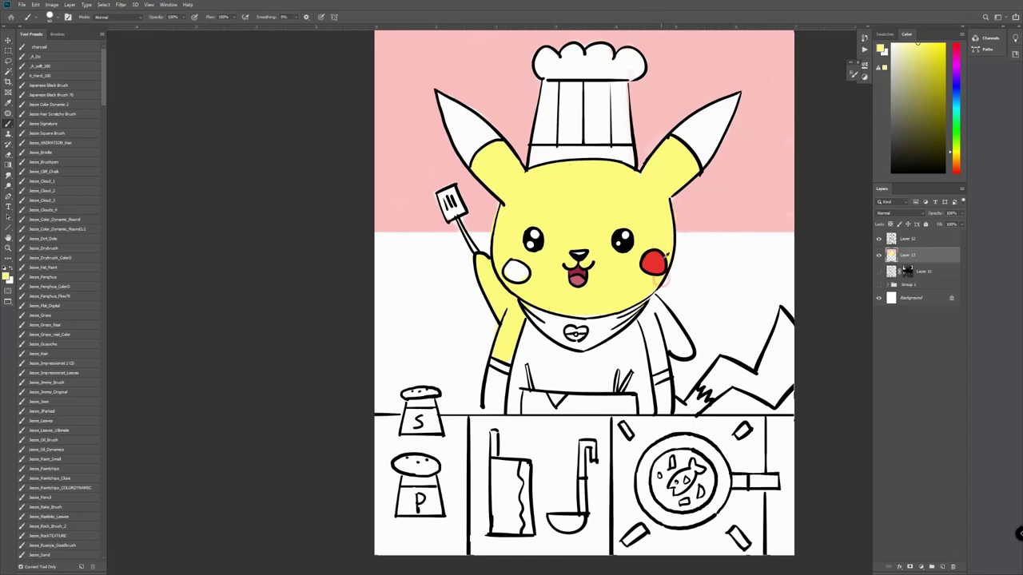
{"action": "left_click", "coordinate": [651, 264], "text": "alt"}
{"action": "left_click_drag", "start_coordinate": [511, 272], "coordinate": [516, 272]}
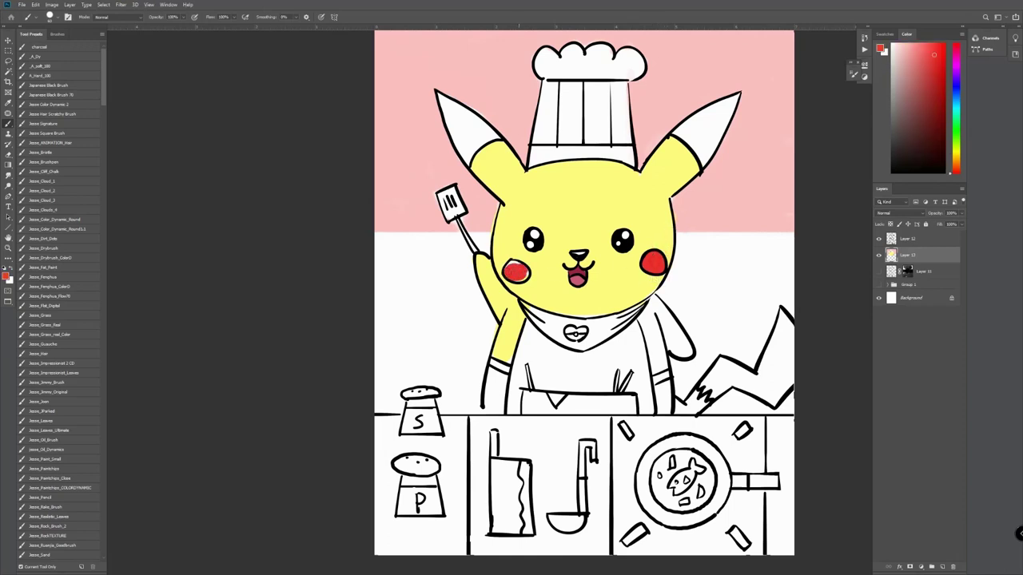
{"action": "left_click", "coordinate": [539, 271], "text": "alt"}
{"action": "left_click_drag", "start_coordinate": [513, 256], "coordinate": [525, 256]}
Shade the underside of the chef hat's puffy top light grey and resample white for its upper part.
{"action": "left_click_drag", "start_coordinate": [582, 242], "coordinate": [580, 363]}
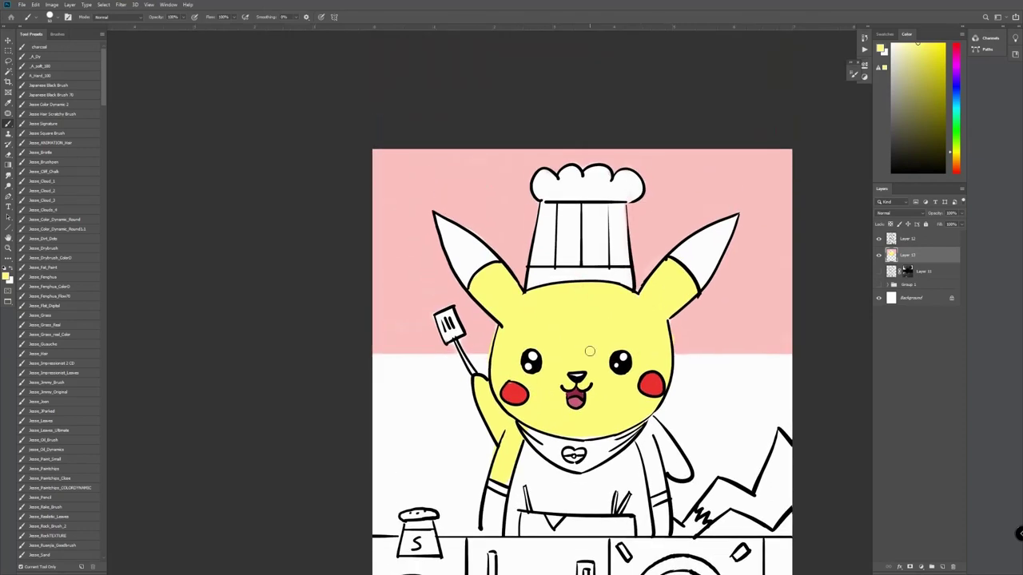
{"action": "left_click", "coordinate": [896, 111]}
{"action": "left_click", "coordinate": [950, 105]}
{"action": "left_click_drag", "start_coordinate": [898, 80], "coordinate": [887, 73]}
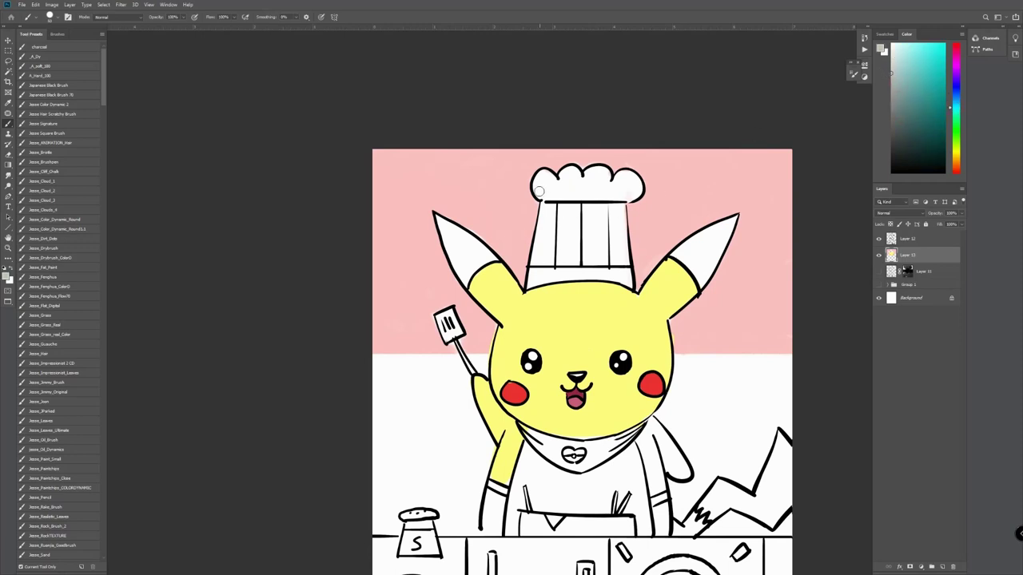
{"action": "mouse_move", "coordinate": [534, 194]}
{"action": "left_mouse_down"}
{"action": "mouse_move", "coordinate": [627, 197]}
{"action": "mouse_move", "coordinate": [639, 196]}
{"action": "mouse_move", "coordinate": [540, 191]}
{"action": "mouse_move", "coordinate": [640, 188]}
{"action": "mouse_move", "coordinate": [629, 199]}
{"action": "mouse_move", "coordinate": [640, 188]}
{"action": "left_mouse_up"}
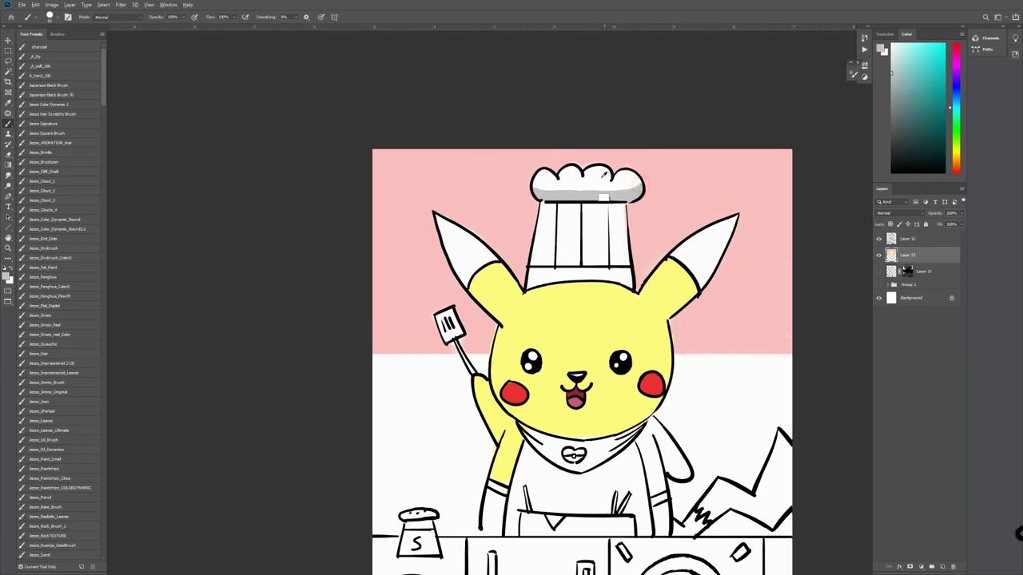
{"action": "left_click", "coordinate": [602, 177], "text": "alt"}
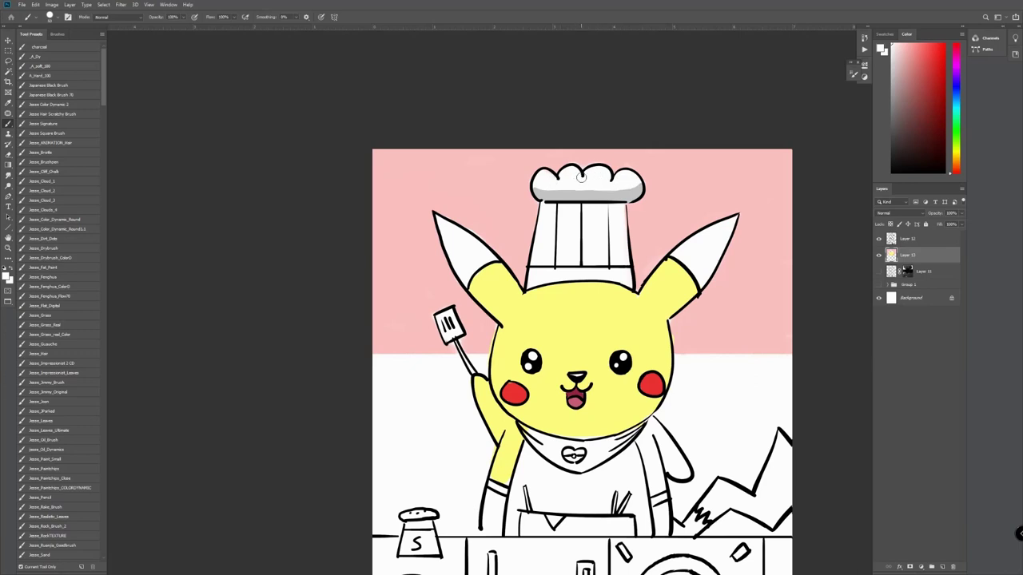
Shade the left and right sides of the chef hat's tall band light grey and resample yellow at its base.
{"action": "left_click_drag", "start_coordinate": [632, 276], "coordinate": [630, 288]}
{"action": "mouse_move", "coordinate": [620, 208]}
{"action": "left_mouse_down"}
{"action": "mouse_move", "coordinate": [632, 281]}
{"action": "mouse_move", "coordinate": [626, 264]}
{"action": "mouse_move", "coordinate": [623, 284]}
{"action": "mouse_move", "coordinate": [620, 253]}
{"action": "left_mouse_up"}
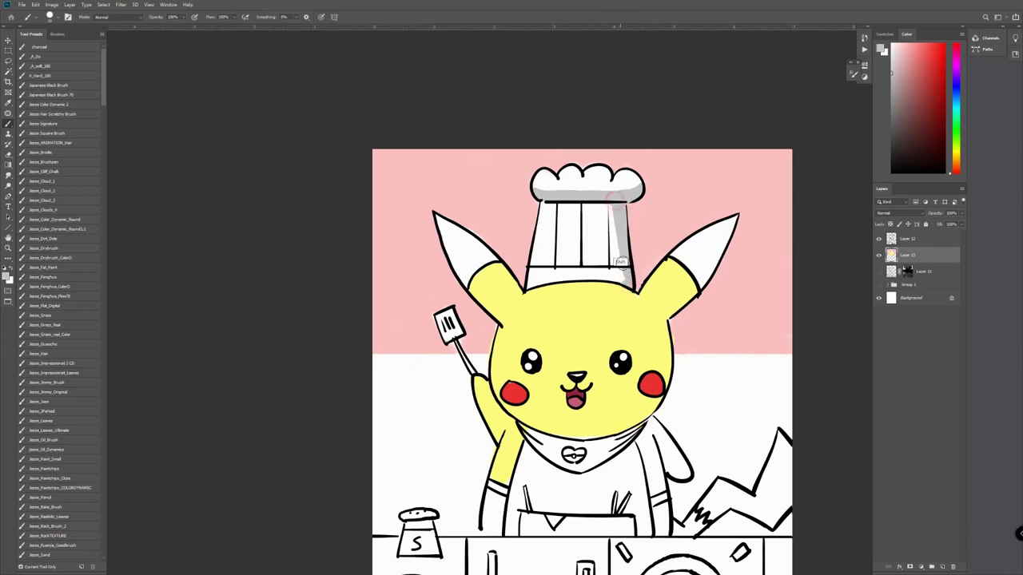
{"action": "left_click", "coordinate": [622, 291], "text": "alt"}
{"action": "left_click", "coordinate": [628, 278], "text": "alt"}
{"action": "left_click", "coordinate": [527, 298]}
{"action": "left_click", "coordinate": [537, 206], "text": "shift"}
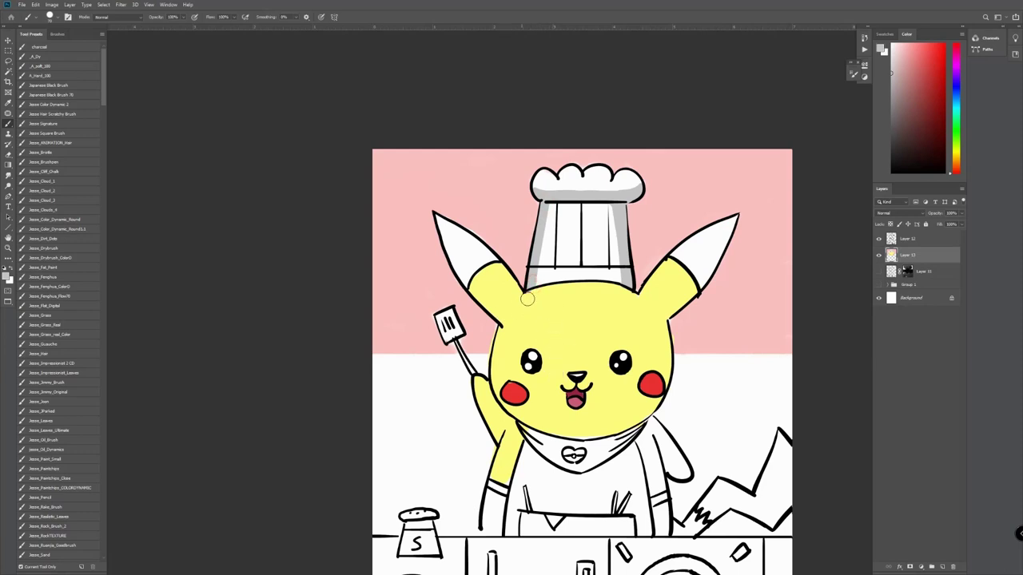
{"action": "left_click", "coordinate": [527, 298], "text": "alt"}
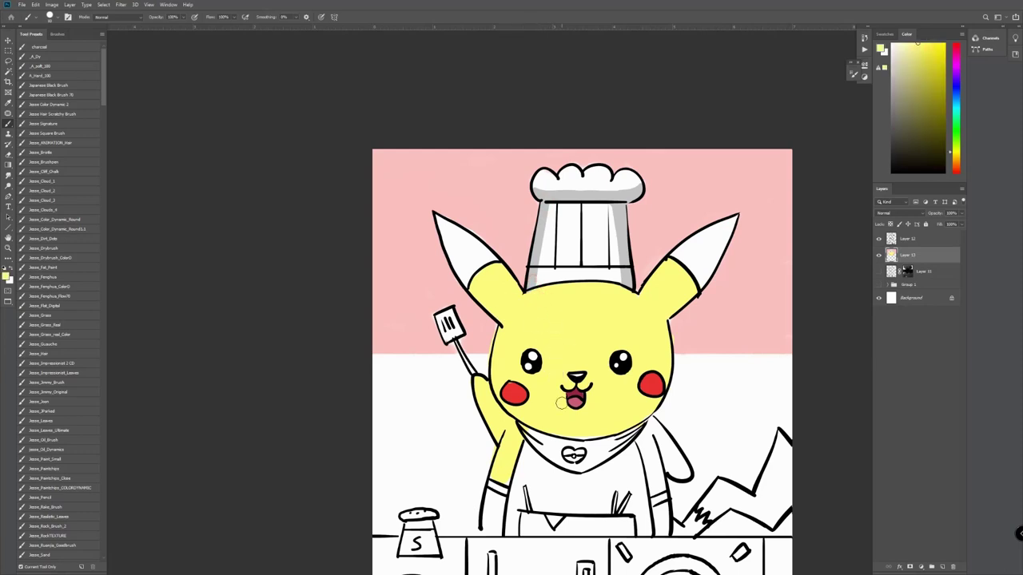
Colour the raised spatula's handle and blade with the hat's light grey.
{"action": "left_click", "coordinate": [621, 241], "text": "alt"}
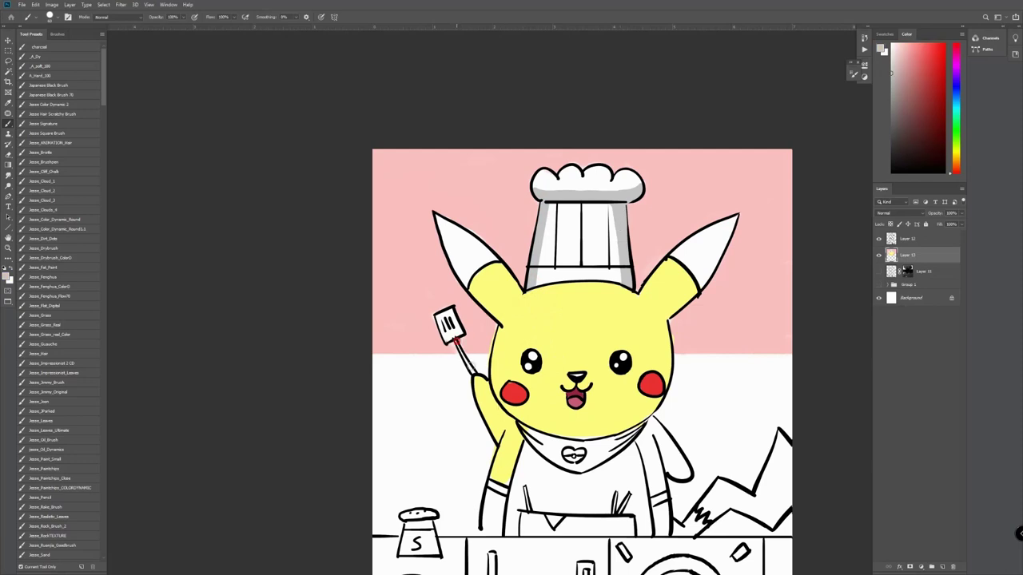
{"action": "left_click_drag", "start_coordinate": [456, 341], "coordinate": [473, 372]}
{"action": "mouse_move", "coordinate": [438, 318]}
{"action": "left_mouse_down"}
{"action": "mouse_move", "coordinate": [456, 323]}
{"action": "mouse_move", "coordinate": [447, 337]}
{"action": "left_mouse_up"}
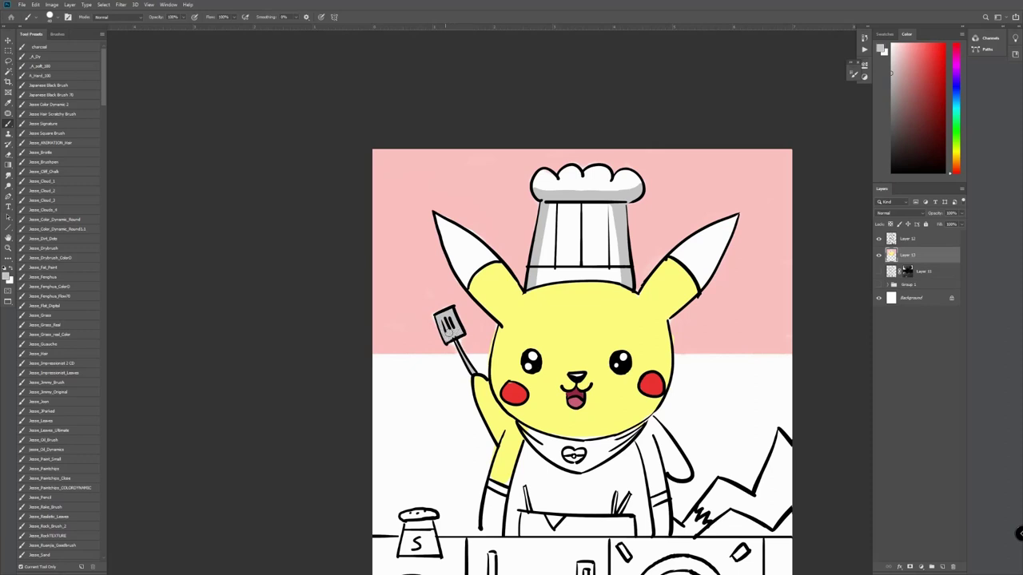
Paint the salt and pepper shaker tops and the cleaver's blade light grey.
{"action": "left_click_drag", "start_coordinate": [692, 442], "coordinate": [708, 322]}
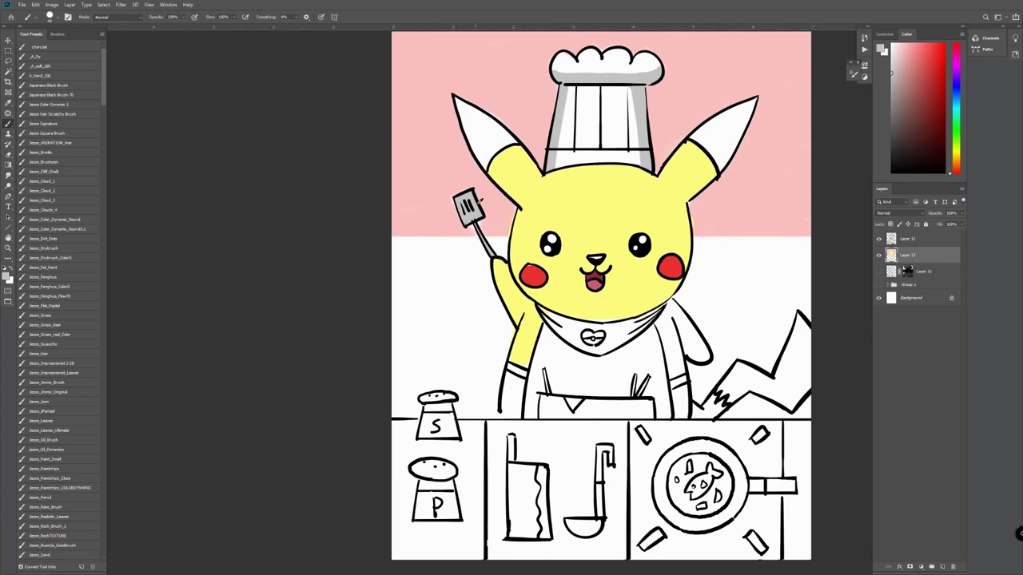
{"action": "mouse_move", "coordinate": [433, 407]}
{"action": "left_mouse_down"}
{"action": "mouse_move", "coordinate": [423, 398]}
{"action": "mouse_move", "coordinate": [444, 399]}
{"action": "mouse_move", "coordinate": [624, 250]}
{"action": "left_mouse_up"}
{"action": "mouse_move", "coordinate": [565, 302]}
{"action": "left_mouse_down"}
{"action": "mouse_move", "coordinate": [551, 300]}
{"action": "mouse_move", "coordinate": [582, 303]}
{"action": "mouse_move", "coordinate": [552, 317]}
{"action": "mouse_move", "coordinate": [583, 315]}
{"action": "mouse_move", "coordinate": [549, 321]}
{"action": "left_mouse_up"}
{"action": "key", "text": "e"}
{"action": "left_click", "coordinate": [739, 368], "text": "alt"}
{"action": "left_click_drag", "start_coordinate": [738, 367], "coordinate": [647, 451]}
{"action": "left_click_drag", "start_coordinate": [673, 379], "coordinate": [693, 344]}
{"action": "key", "text": "b"}
{"action": "mouse_move", "coordinate": [604, 371]}
{"action": "left_mouse_down"}
{"action": "mouse_move", "coordinate": [603, 405]}
{"action": "mouse_move", "coordinate": [617, 373]}
{"action": "mouse_move", "coordinate": [617, 394]}
{"action": "mouse_move", "coordinate": [605, 387]}
{"action": "mouse_move", "coordinate": [611, 405]}
{"action": "left_mouse_up"}
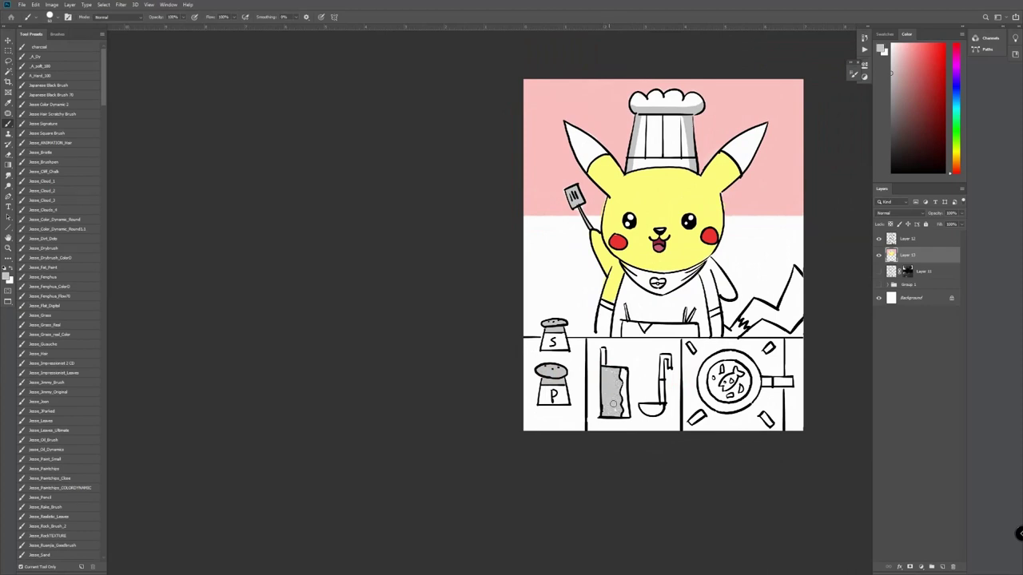
{"action": "left_click_drag", "start_coordinate": [611, 378], "coordinate": [607, 374]}
Fill the pepper shaker's body with dark grey.
{"action": "left_click", "coordinate": [892, 143]}
{"action": "left_click", "coordinate": [898, 116]}
{"action": "mouse_move", "coordinate": [545, 400]}
{"action": "left_mouse_down"}
{"action": "mouse_move", "coordinate": [560, 403]}
{"action": "mouse_move", "coordinate": [540, 410]}
{"action": "left_mouse_up"}
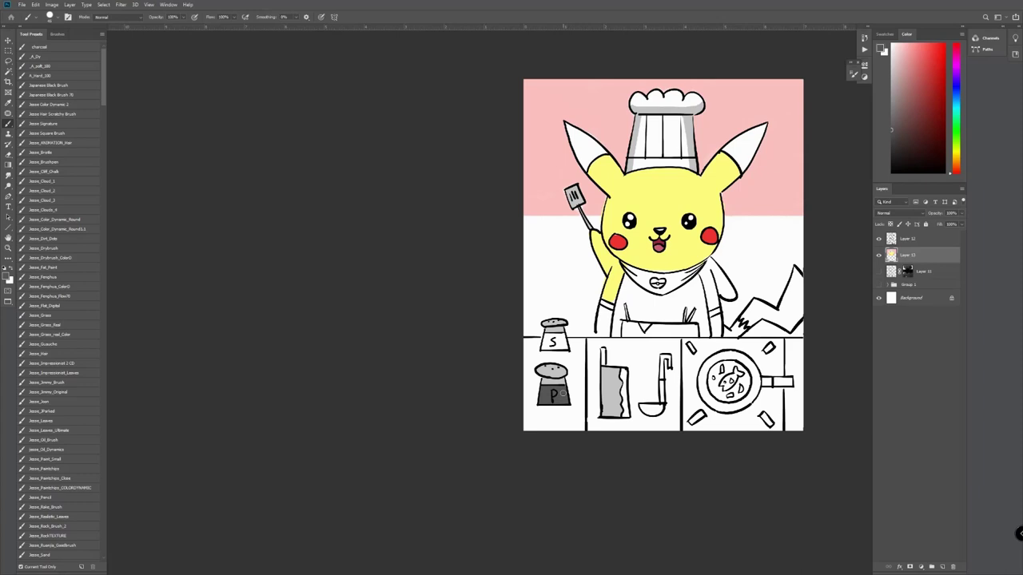
Fill the neckerchief with mint green, leaving the heart emblem white.
{"action": "left_click_drag", "start_coordinate": [956, 132], "coordinate": [956, 116]}
{"action": "left_click", "coordinate": [913, 80]}
{"action": "left_click_drag", "start_coordinate": [676, 279], "coordinate": [703, 264]}
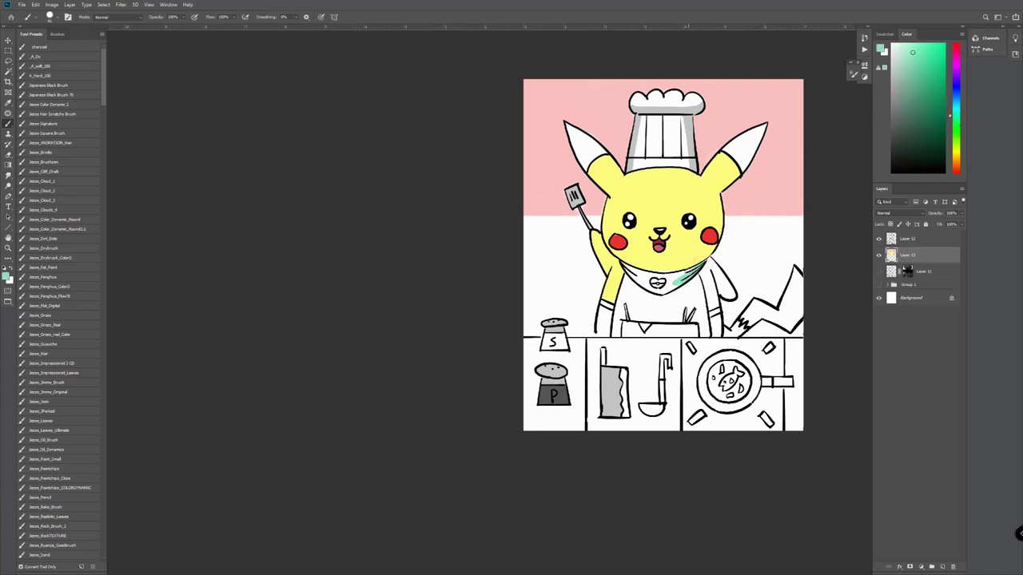
{"action": "left_click_drag", "start_coordinate": [705, 263], "coordinate": [681, 276]}
{"action": "mouse_move", "coordinate": [621, 262]}
{"action": "left_mouse_down"}
{"action": "mouse_move", "coordinate": [651, 286]}
{"action": "mouse_move", "coordinate": [652, 277]}
{"action": "left_mouse_up"}
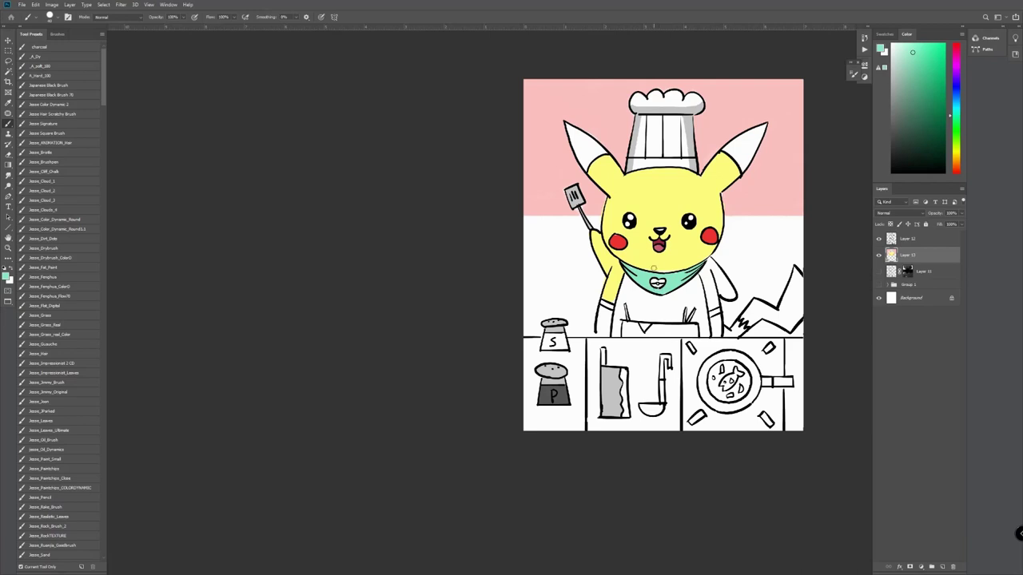
Paint the right arm and the rounded shape behind it light yellow, touching up the neckerchief's edge.
{"action": "left_click", "coordinate": [693, 242], "text": "alt"}
{"action": "mouse_move", "coordinate": [703, 275]}
{"action": "left_mouse_down"}
{"action": "mouse_move", "coordinate": [711, 305]}
{"action": "mouse_move", "coordinate": [714, 297]}
{"action": "left_mouse_up"}
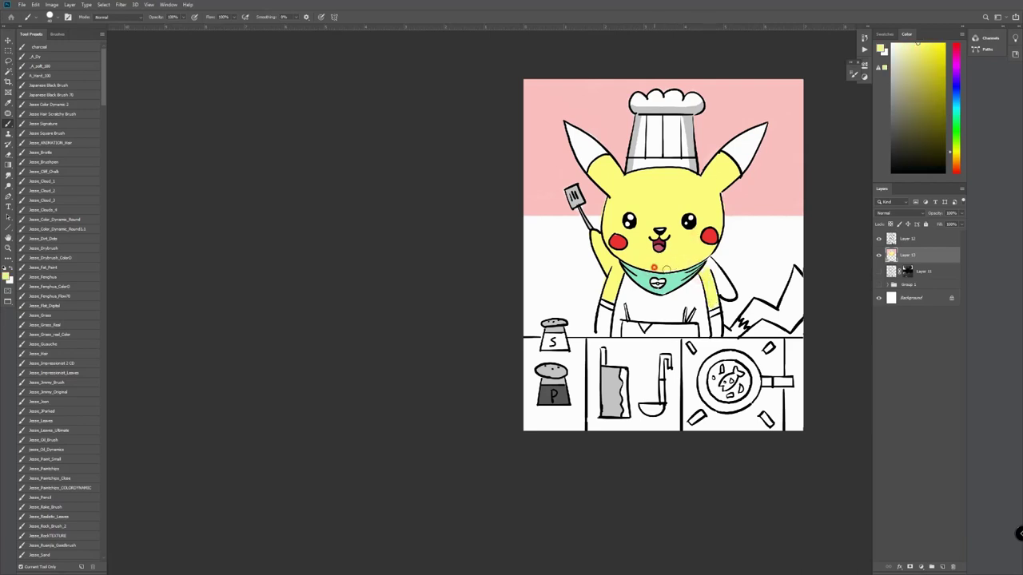
{"action": "left_click", "coordinate": [677, 278], "text": "alt"}
{"action": "mouse_move", "coordinate": [669, 273]}
{"action": "left_mouse_down"}
{"action": "mouse_move", "coordinate": [670, 287]}
{"action": "mouse_move", "coordinate": [705, 276]}
{"action": "mouse_move", "coordinate": [731, 293]}
{"action": "mouse_move", "coordinate": [713, 338]}
{"action": "mouse_move", "coordinate": [717, 327]}
{"action": "left_mouse_up"}
{"action": "left_click", "coordinate": [710, 289], "text": "alt"}
{"action": "key", "text": "e"}
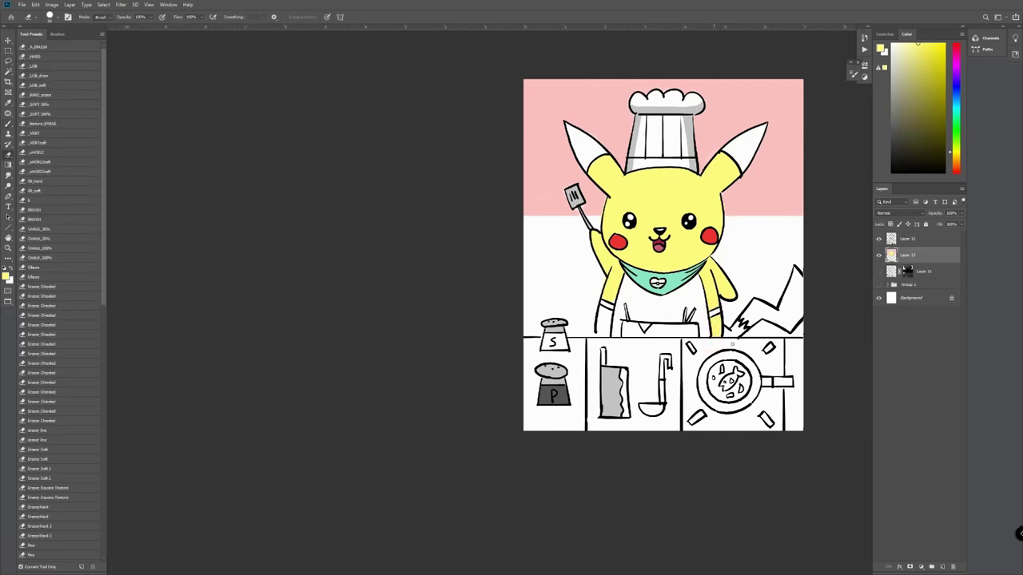
Fill the tail and the lower left arm with the same light yellow.
{"action": "key", "text": "b"}
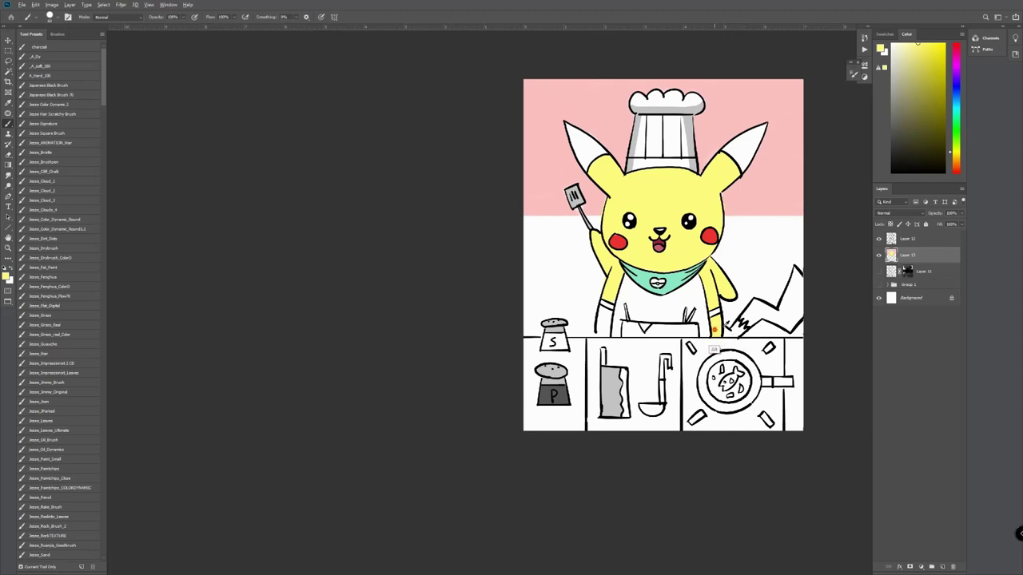
{"action": "mouse_move", "coordinate": [752, 307]}
{"action": "left_mouse_down"}
{"action": "mouse_move", "coordinate": [793, 322]}
{"action": "mouse_move", "coordinate": [812, 303]}
{"action": "mouse_move", "coordinate": [795, 272]}
{"action": "mouse_move", "coordinate": [786, 305]}
{"action": "mouse_move", "coordinate": [811, 296]}
{"action": "mouse_move", "coordinate": [808, 287]}
{"action": "mouse_move", "coordinate": [785, 315]}
{"action": "mouse_move", "coordinate": [811, 303]}
{"action": "mouse_move", "coordinate": [768, 314]}
{"action": "left_mouse_up"}
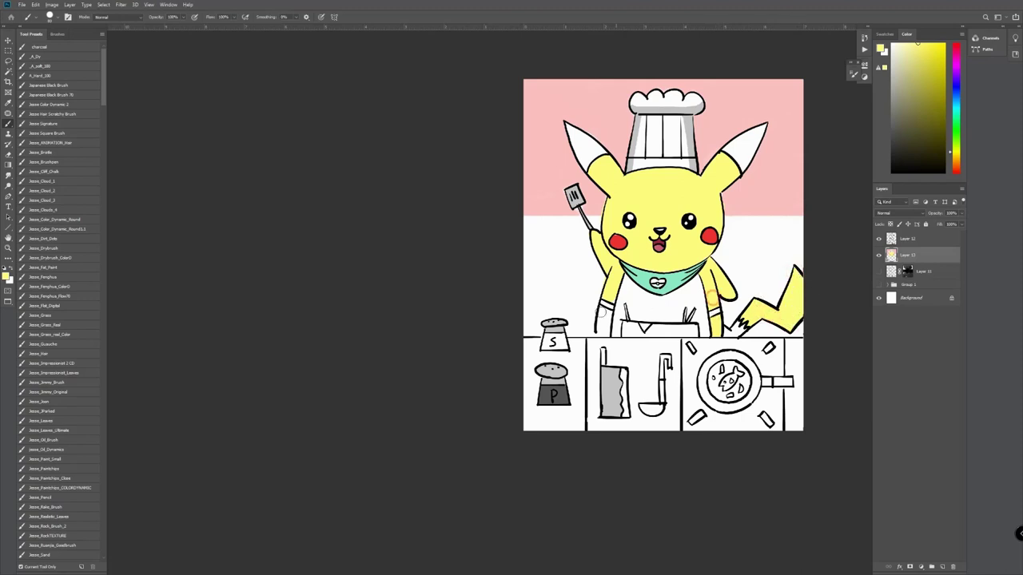
{"action": "left_click_drag", "start_coordinate": [600, 330], "coordinate": [607, 317]}
Colour the small triangle on the apron pocket dark brown and the utensils sticking out of it a lighter brown.
{"action": "left_click", "coordinate": [902, 149]}
{"action": "left_click", "coordinate": [956, 165]}
{"action": "left_click", "coordinate": [915, 125]}
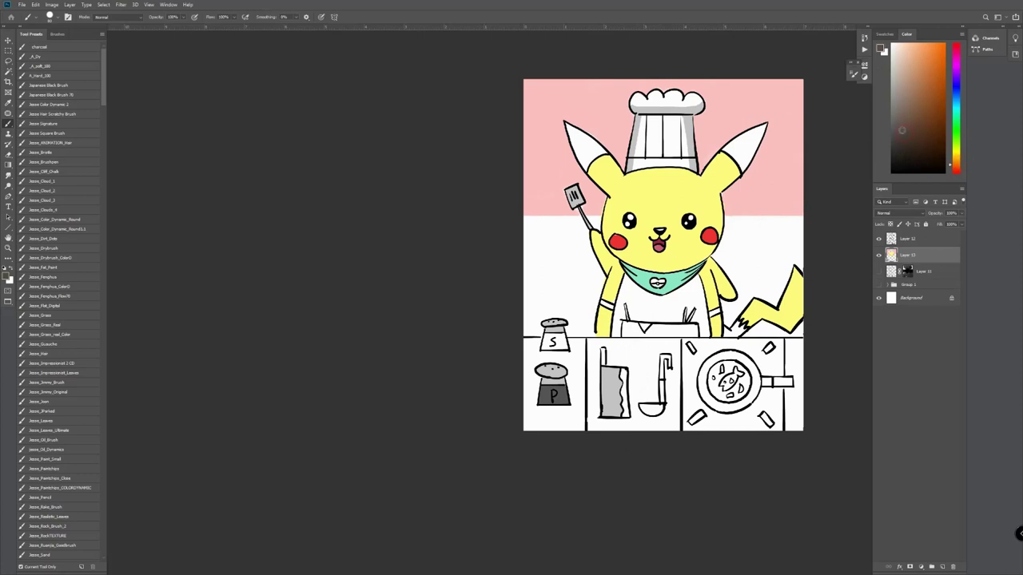
{"action": "left_click_drag", "start_coordinate": [643, 325], "coordinate": [641, 326]}
{"action": "left_click_drag", "start_coordinate": [644, 326], "coordinate": [646, 328]}
{"action": "left_click", "coordinate": [911, 72]}
{"action": "mouse_move", "coordinate": [695, 310]}
{"action": "left_mouse_down"}
{"action": "mouse_move", "coordinate": [691, 319]}
{"action": "mouse_move", "coordinate": [686, 309]}
{"action": "left_mouse_up"}
Fill the frying pan's outer ring with the pepper shaker's dark grey.
{"action": "left_click", "coordinate": [561, 393], "text": "alt"}
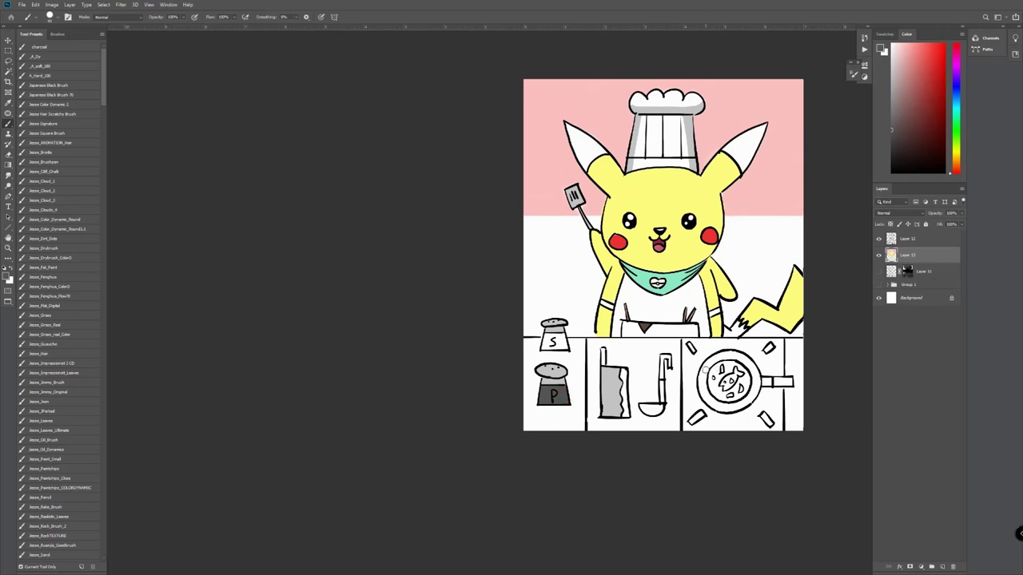
{"action": "left_click_drag", "start_coordinate": [707, 366], "coordinate": [705, 399]}
{"action": "mouse_move", "coordinate": [703, 362]}
{"action": "left_mouse_down"}
{"action": "mouse_move", "coordinate": [692, 390]}
{"action": "mouse_move", "coordinate": [728, 414]}
{"action": "mouse_move", "coordinate": [756, 382]}
{"action": "mouse_move", "coordinate": [755, 396]}
{"action": "mouse_move", "coordinate": [747, 358]}
{"action": "mouse_move", "coordinate": [716, 359]}
{"action": "left_mouse_up"}
{"action": "key", "text": "e"}
{"action": "key", "text": "b"}
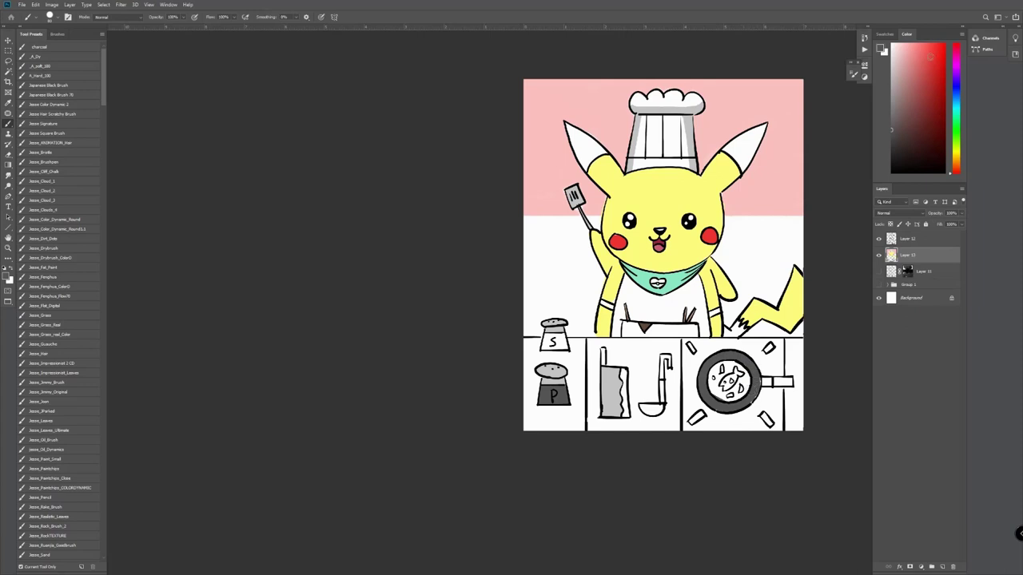
Paint the four small bars around the frying pan red.
{"action": "left_click", "coordinate": [935, 59]}
{"action": "left_click_drag", "start_coordinate": [767, 347], "coordinate": [772, 352]}
{"action": "left_click_drag", "start_coordinate": [690, 344], "coordinate": [694, 350]}
{"action": "left_click_drag", "start_coordinate": [767, 417], "coordinate": [764, 422]}
{"action": "left_click_drag", "start_coordinate": [692, 421], "coordinate": [705, 412]}
Paint the inside of the frying pan and the stove surface beside its left edge light grey.
{"action": "left_click", "coordinate": [914, 74]}
{"action": "left_click", "coordinate": [897, 76]}
{"action": "mouse_move", "coordinate": [690, 357]}
{"action": "left_mouse_down"}
{"action": "mouse_move", "coordinate": [685, 399]}
{"action": "mouse_move", "coordinate": [697, 358]}
{"action": "mouse_move", "coordinate": [694, 371]}
{"action": "mouse_move", "coordinate": [715, 381]}
{"action": "mouse_move", "coordinate": [700, 364]}
{"action": "mouse_move", "coordinate": [720, 395]}
{"action": "mouse_move", "coordinate": [748, 383]}
{"action": "mouse_move", "coordinate": [727, 393]}
{"action": "mouse_move", "coordinate": [747, 376]}
{"action": "mouse_move", "coordinate": [729, 366]}
{"action": "mouse_move", "coordinate": [714, 383]}
{"action": "mouse_move", "coordinate": [720, 366]}
{"action": "left_mouse_up"}
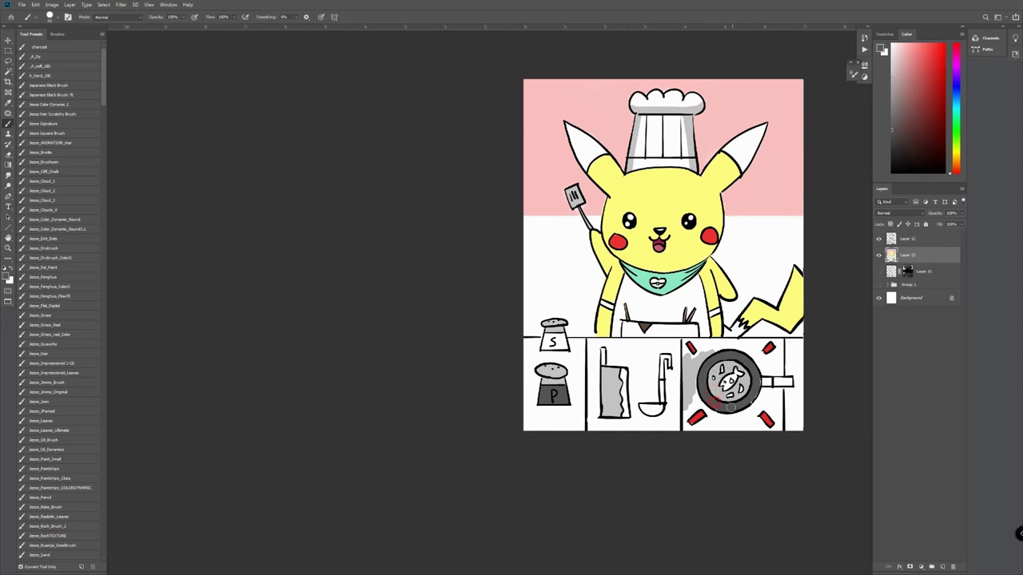
{"action": "mouse_move", "coordinate": [743, 404]}
{"action": "left_mouse_down"}
{"action": "mouse_move", "coordinate": [744, 364]}
{"action": "mouse_move", "coordinate": [748, 301]}
{"action": "mouse_move", "coordinate": [733, 437]}
{"action": "mouse_move", "coordinate": [758, 398]}
{"action": "mouse_move", "coordinate": [753, 380]}
{"action": "mouse_move", "coordinate": [781, 381]}
{"action": "left_mouse_up"}
{"action": "key", "text": "ctrl+z"}
{"action": "left_click", "coordinate": [782, 171], "text": "alt"}
{"action": "left_click_drag", "start_coordinate": [915, 55], "coordinate": [933, 69]}
{"action": "left_click_drag", "start_coordinate": [777, 383], "coordinate": [789, 382]}
{"action": "key", "text": "ctrl+z"}
Colour the grip of the frying pan's handle blue-violet and clean up its edges.
{"action": "left_click", "coordinate": [956, 84]}
{"action": "left_click", "coordinate": [924, 48]}
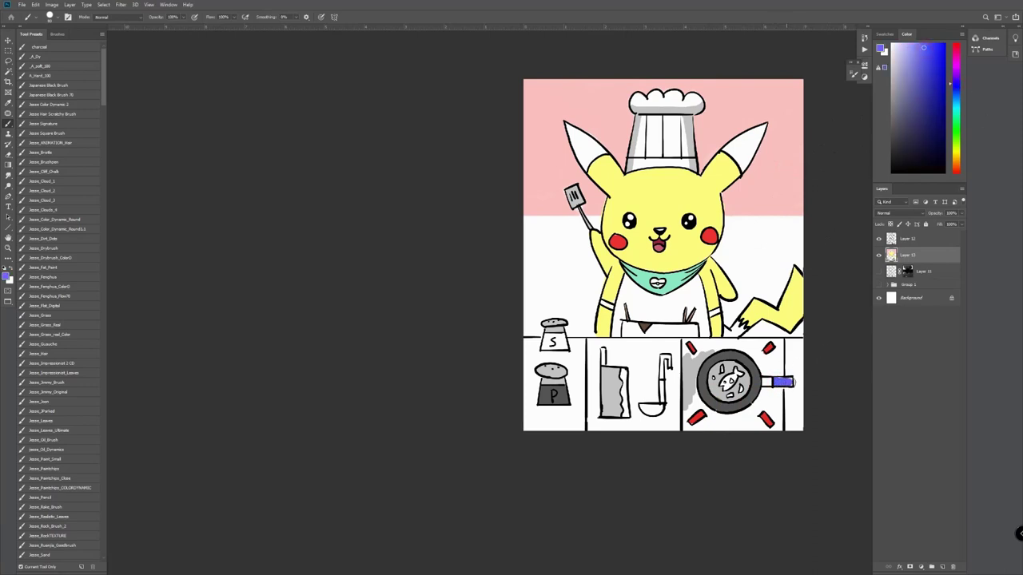
{"action": "key", "text": "e"}
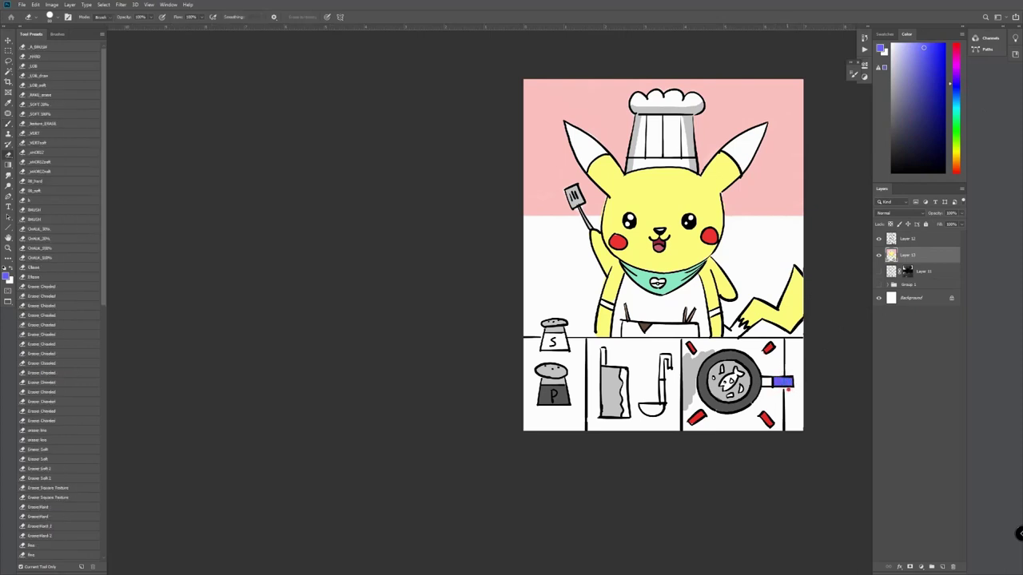
{"action": "key", "text": "b"}
On a new layer beneath the flat colours, select the stove rectangle around the pan and fill it with light grey using a large brush.
{"action": "key", "text": "x"}
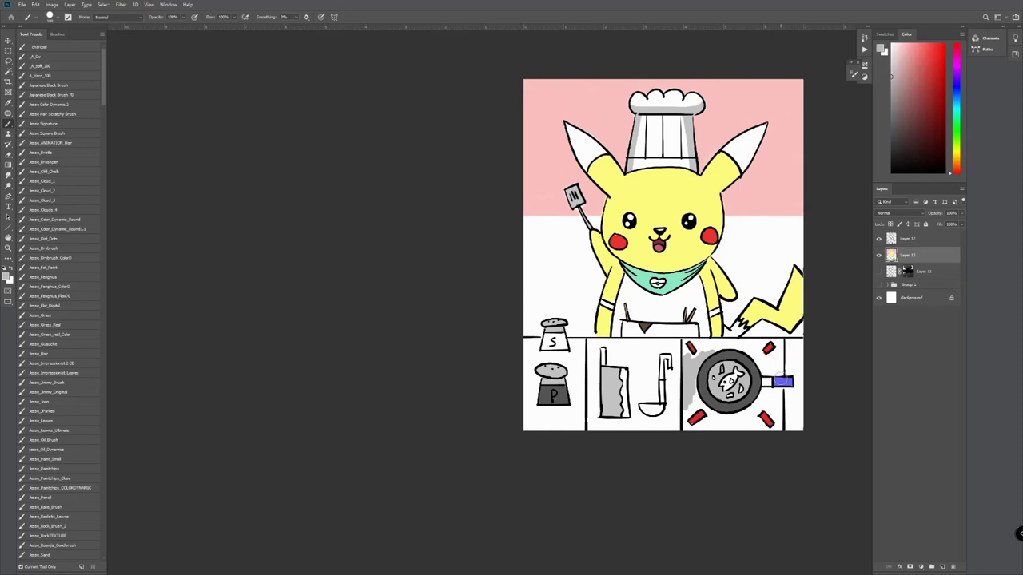
{"action": "key", "text": "m"}
{"action": "left_click", "coordinate": [929, 271]}
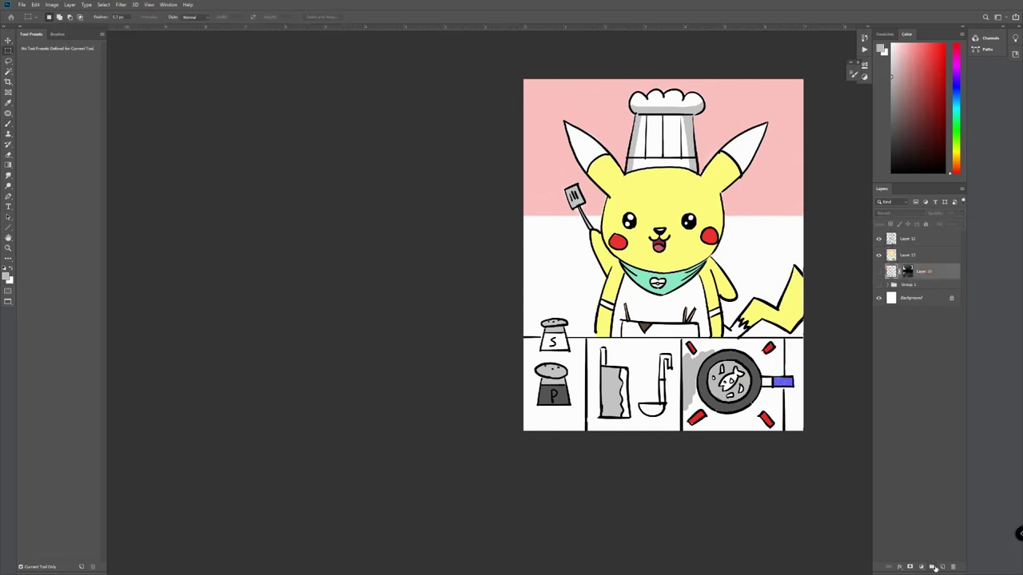
{"action": "left_click", "coordinate": [942, 566]}
{"action": "mouse_move", "coordinate": [680, 339]}
{"action": "left_mouse_down"}
{"action": "mouse_move", "coordinate": [791, 409]}
{"action": "mouse_move", "coordinate": [784, 430]}
{"action": "left_mouse_up"}
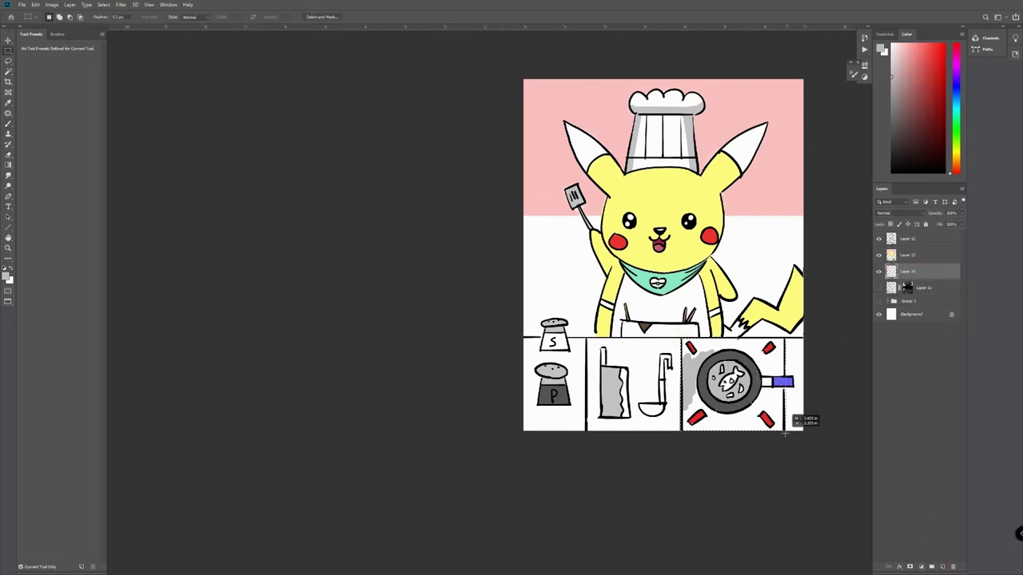
{"action": "key", "text": "b"}
{"action": "key", "text": "bracketright"}
{"action": "key", "text": "bracketright"}
{"action": "key", "text": "bracketright"}
{"action": "key", "text": "bracketright"}
{"action": "key", "text": "bracketright"}
{"action": "key", "text": "bracketright"}
{"action": "key", "text": "bracketright"}
{"action": "key", "text": "bracketright"}
{"action": "key", "text": "bracketright"}
{"action": "key", "text": "bracketright"}
{"action": "mouse_move", "coordinate": [806, 314]}
{"action": "left_mouse_down"}
{"action": "mouse_move", "coordinate": [671, 386]}
{"action": "mouse_move", "coordinate": [760, 463]}
{"action": "left_mouse_up"}
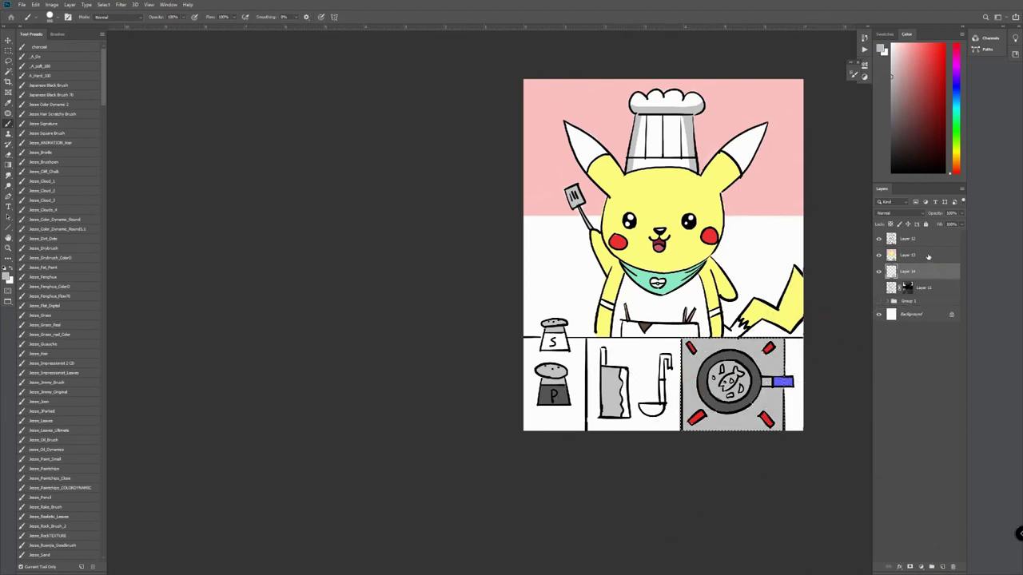
{"action": "left_click", "coordinate": [919, 239]}
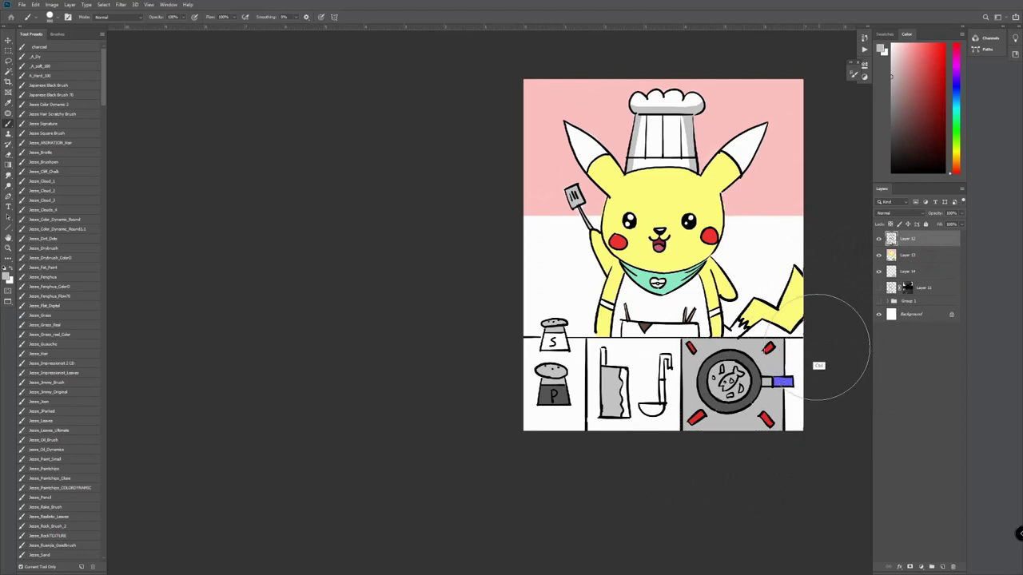
Select the counter section behind the knife and ladle and fill it with light orange on Layer 14.
{"action": "key", "text": "m"}
{"action": "left_click_drag", "start_coordinate": [586, 339], "coordinate": [681, 433]}
{"action": "left_click_drag", "start_coordinate": [907, 118], "coordinate": [915, 54]}
{"action": "left_click", "coordinate": [956, 161]}
{"action": "left_click", "coordinate": [910, 87]}
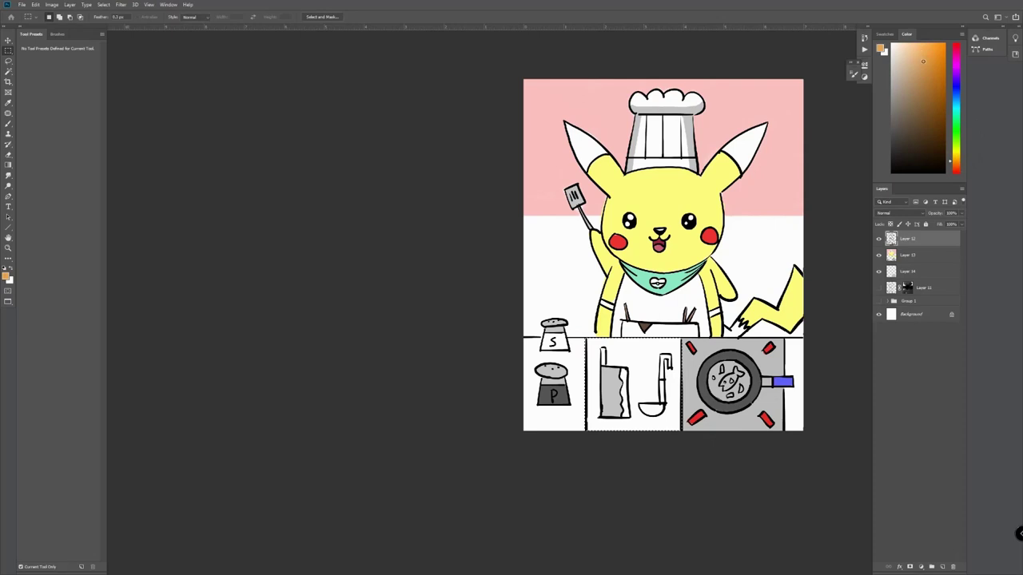
{"action": "key", "text": "alt+BackSpace"}
{"action": "key", "text": "ctrl+z"}
{"action": "left_click", "coordinate": [935, 271]}
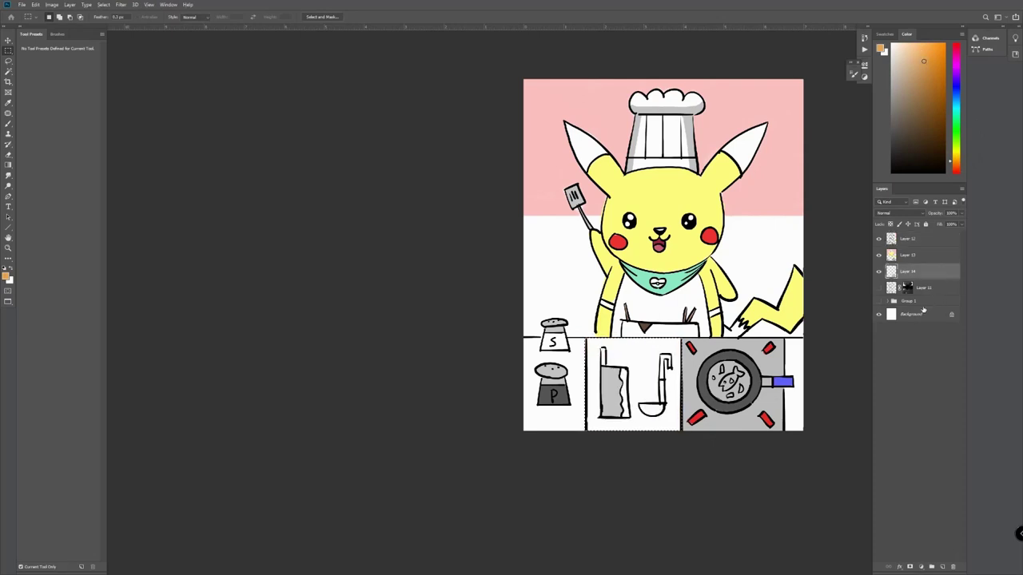
{"action": "key", "text": "alt+BackSpace"}
Fill the narrow counter strip beside the stove with the same light orange and deselect it.
{"action": "left_click_drag", "start_coordinate": [785, 339], "coordinate": [852, 433]}
{"action": "key", "text": "alt+BackSpace"}
{"action": "key", "text": "ctrl+d"}
{"action": "key", "text": "b"}
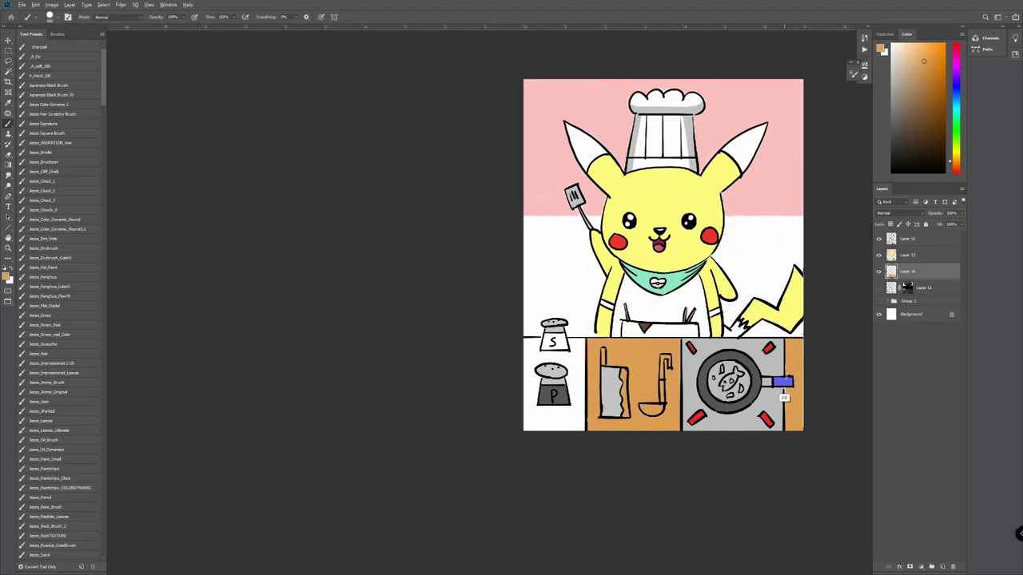
Paint the knife's handle green and the heart emblem on the neckerchief pink.
{"action": "left_click", "coordinate": [956, 118]}
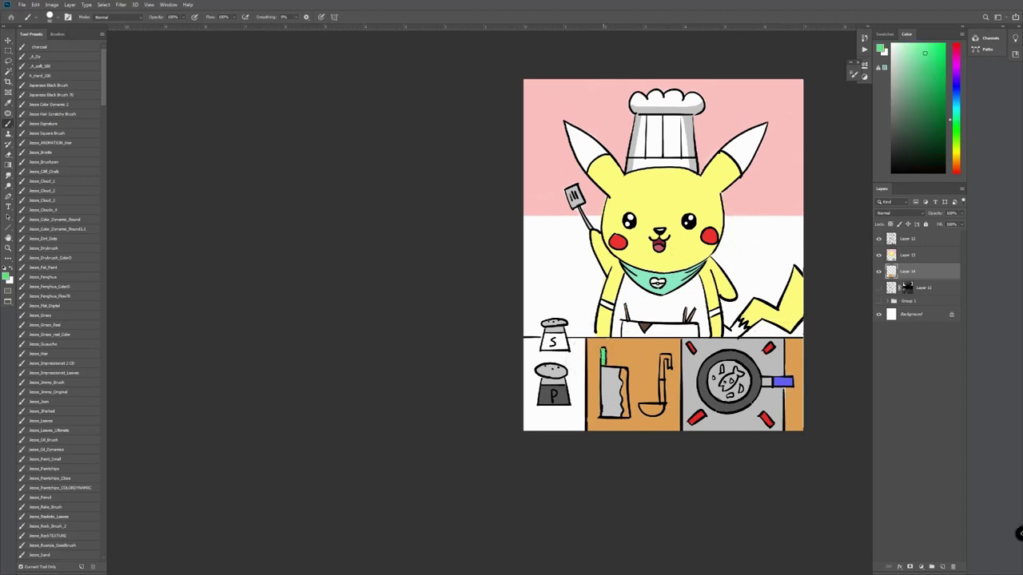
{"action": "left_click", "coordinate": [935, 83]}
{"action": "left_click_drag", "start_coordinate": [602, 349], "coordinate": [603, 361]}
{"action": "left_click", "coordinate": [711, 231], "text": "alt"}
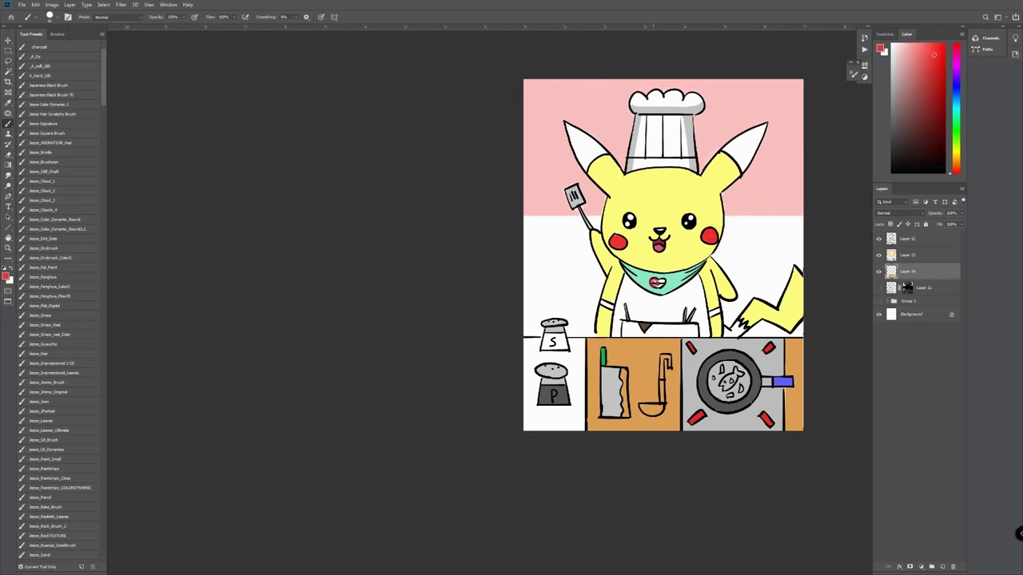
{"action": "left_click", "coordinate": [736, 201], "text": "alt"}
Paint the vegetable pieces in the frying pan green and the fish orange.
{"action": "left_click", "coordinate": [676, 278], "text": "alt"}
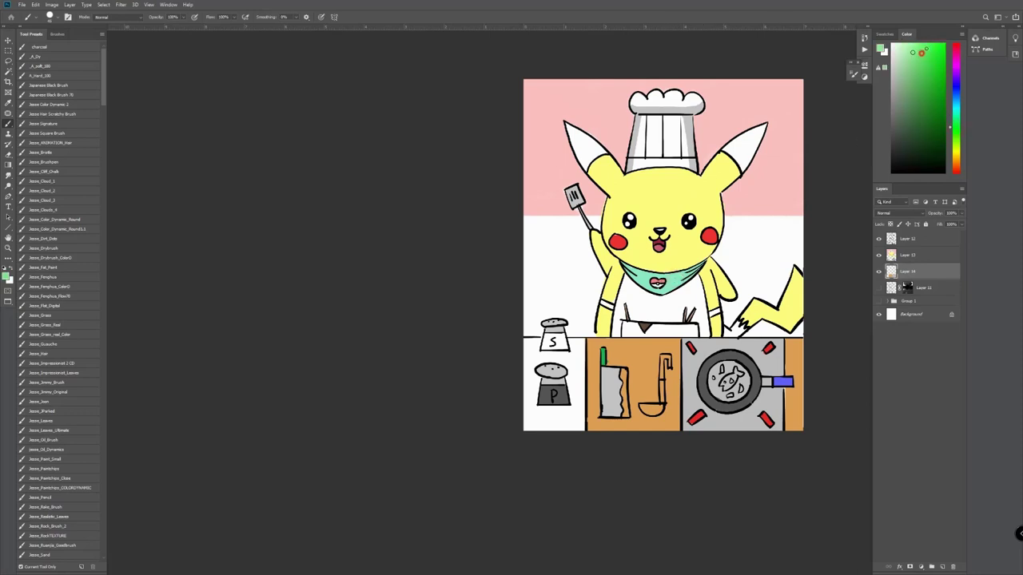
{"action": "left_click_drag", "start_coordinate": [729, 396], "coordinate": [741, 391]}
{"action": "left_click", "coordinate": [957, 164]}
{"action": "left_click", "coordinate": [922, 53]}
{"action": "left_click", "coordinate": [722, 369]}
{"action": "left_click_drag", "start_coordinate": [723, 387], "coordinate": [725, 379]}
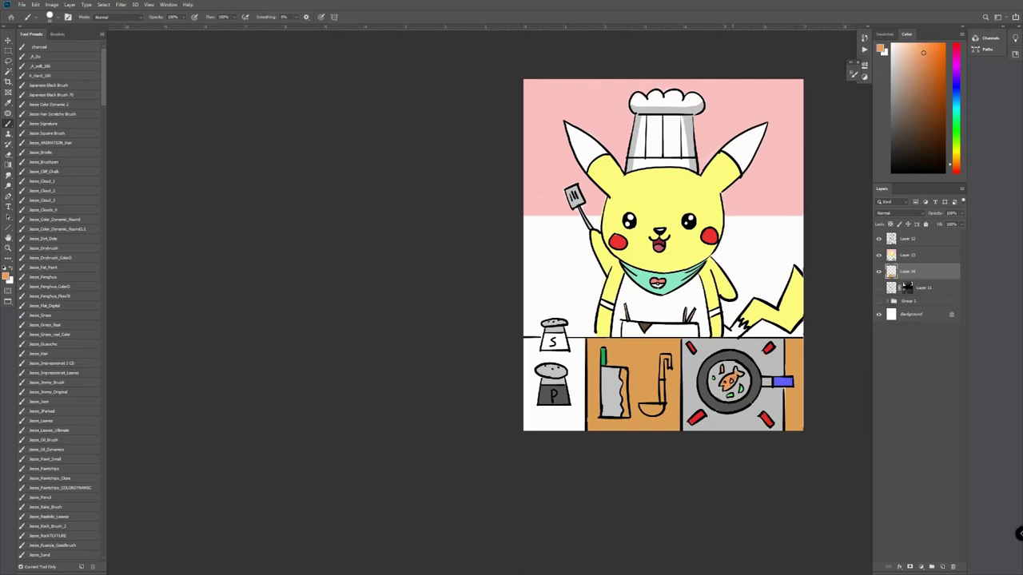
Paint the thin sliver of food above the fish in the pan pink on Layer 13.
{"action": "left_click", "coordinate": [926, 256]}
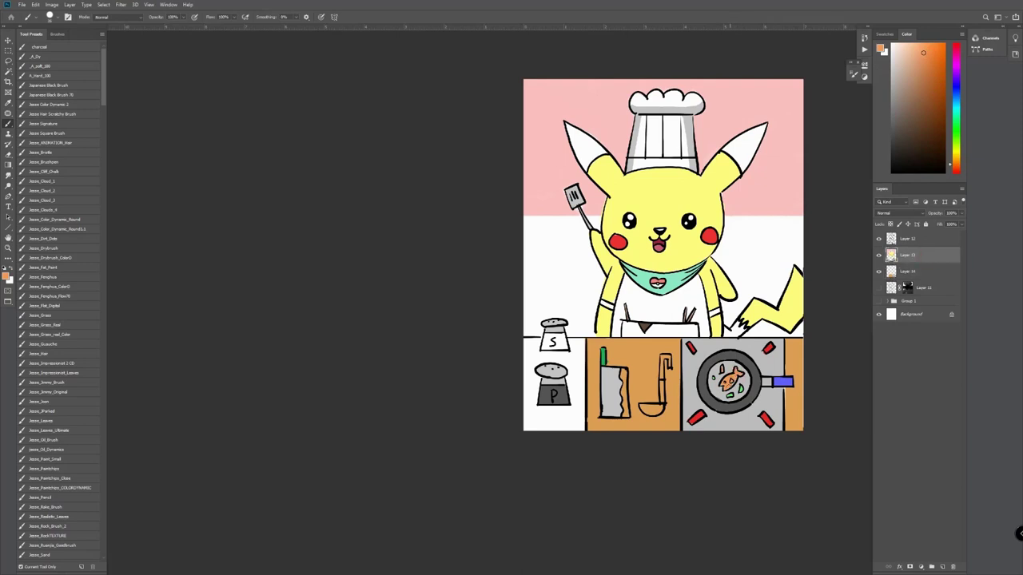
{"action": "left_click_drag", "start_coordinate": [957, 156], "coordinate": [957, 48]}
{"action": "left_click", "coordinate": [917, 60]}
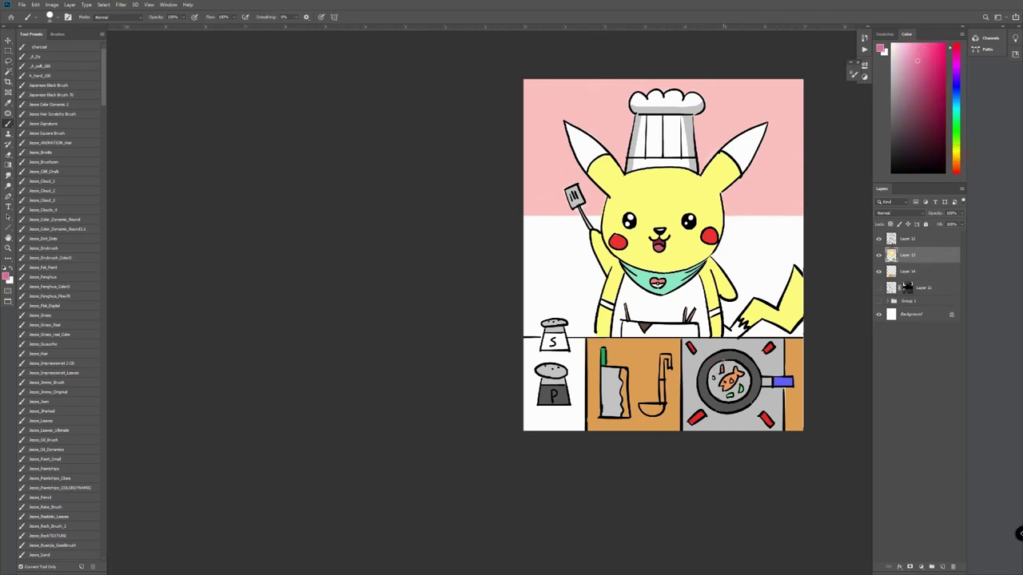
{"action": "left_click_drag", "start_coordinate": [732, 380], "coordinate": [724, 389]}
{"action": "key", "text": "alt+s"}
{"action": "key", "text": "s"}
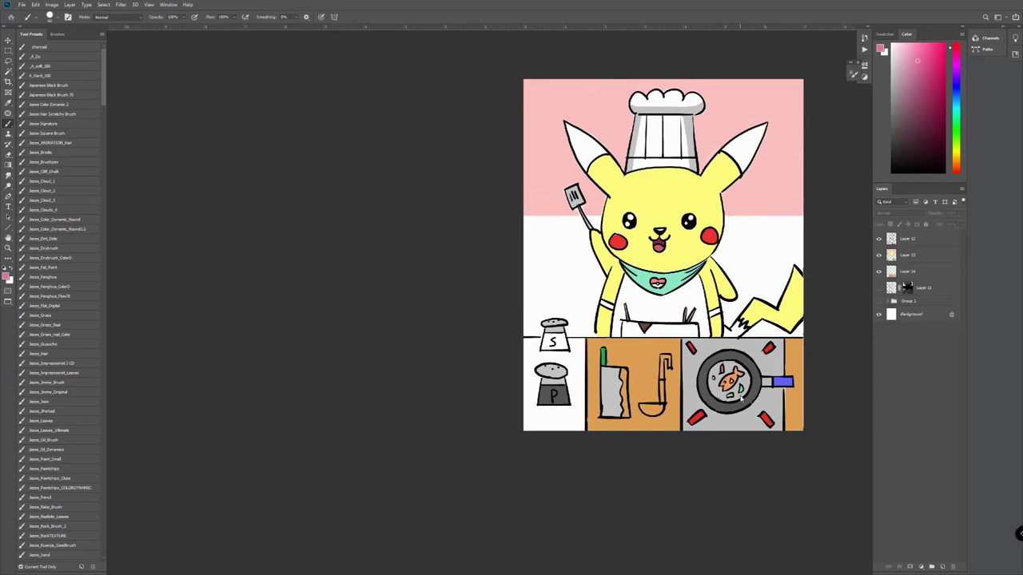
{"action": "left_click", "coordinate": [927, 240]}
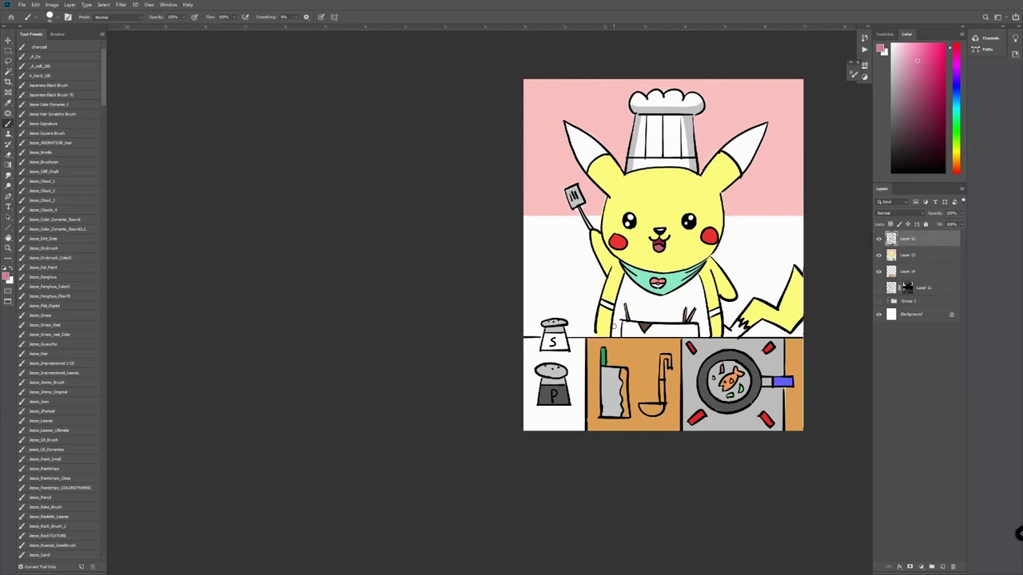
{"action": "left_click_drag", "start_coordinate": [668, 409], "coordinate": [659, 407]}
{"action": "key", "text": "ctrl+z"}
On Layer 13, paint the ladle's bowl pink and the wavy edge strip of the knife blade dark grey.
{"action": "left_click", "coordinate": [911, 255]}
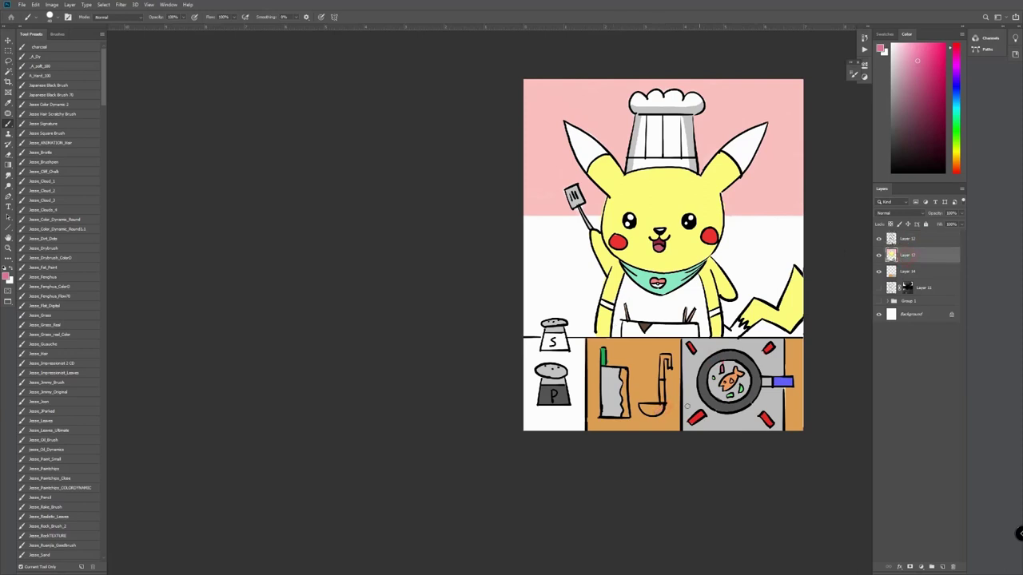
{"action": "mouse_move", "coordinate": [662, 408]}
{"action": "left_mouse_down"}
{"action": "mouse_move", "coordinate": [640, 406]}
{"action": "mouse_move", "coordinate": [652, 405]}
{"action": "left_mouse_up"}
{"action": "left_click", "coordinate": [568, 392], "text": "alt"}
{"action": "left_click_drag", "start_coordinate": [623, 371], "coordinate": [622, 376]}
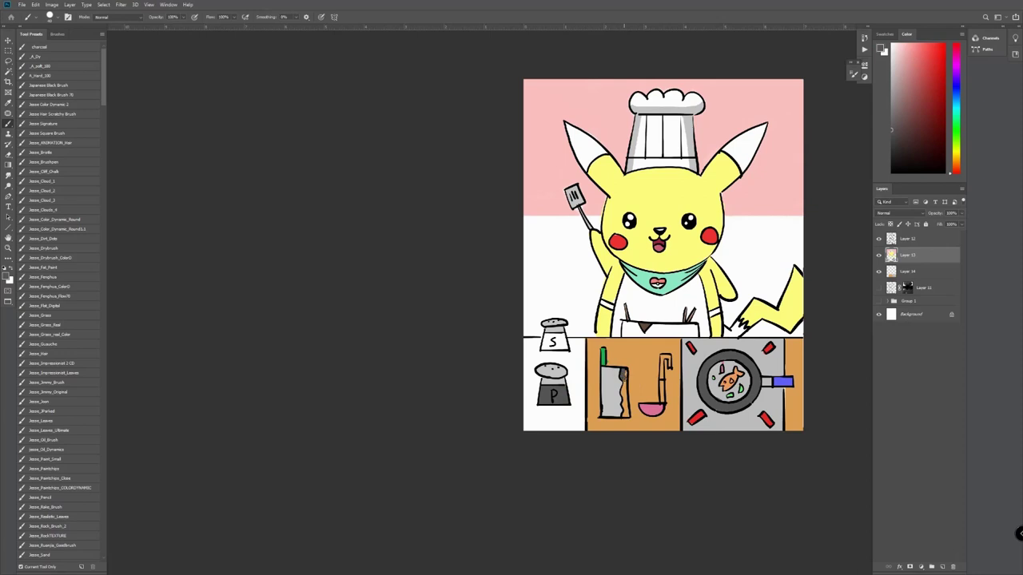
{"action": "left_click_drag", "start_coordinate": [623, 375], "coordinate": [626, 414]}
{"action": "left_click", "coordinate": [610, 360], "text": "alt"}
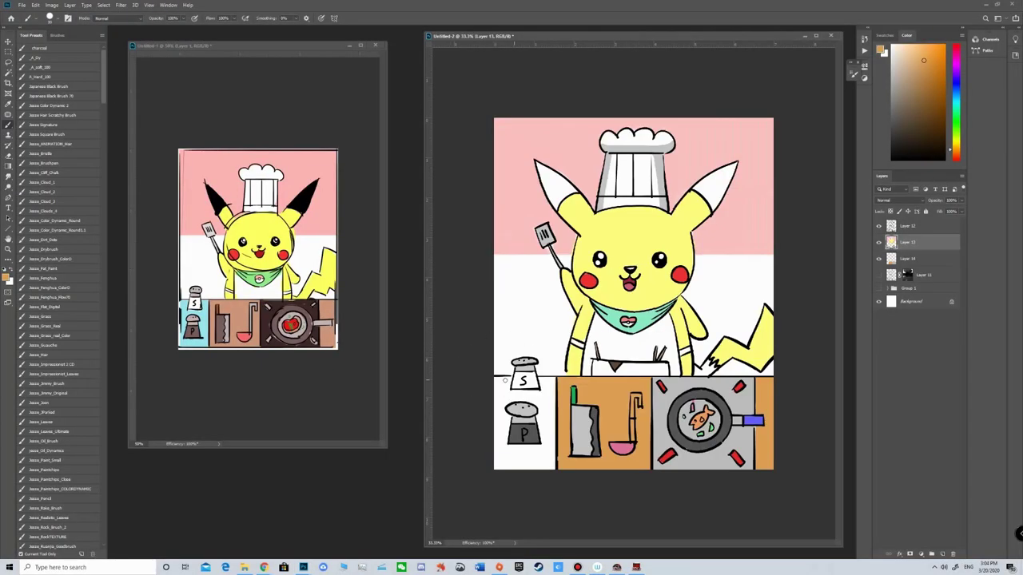
On Layer 14, select the counter section around the shakers and fill it with the reference sketch's light blue using a large brush.
{"action": "key", "text": "m"}
{"action": "left_click_drag", "start_coordinate": [493, 374], "coordinate": [557, 470]}
{"action": "key", "text": "l"}
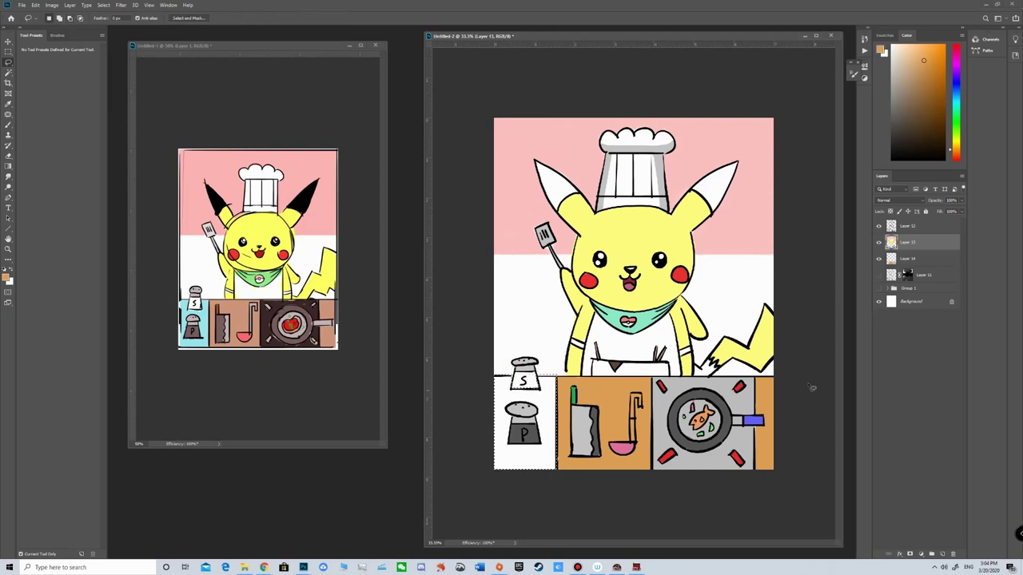
{"action": "left_click", "coordinate": [930, 262]}
{"action": "key", "text": "b"}
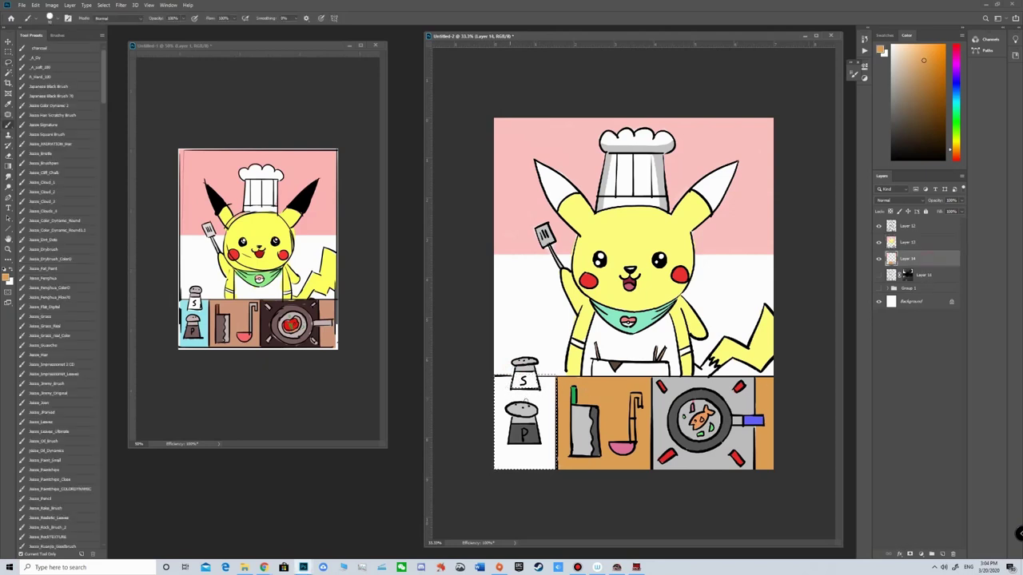
{"action": "left_click", "coordinate": [756, 421], "text": "alt"}
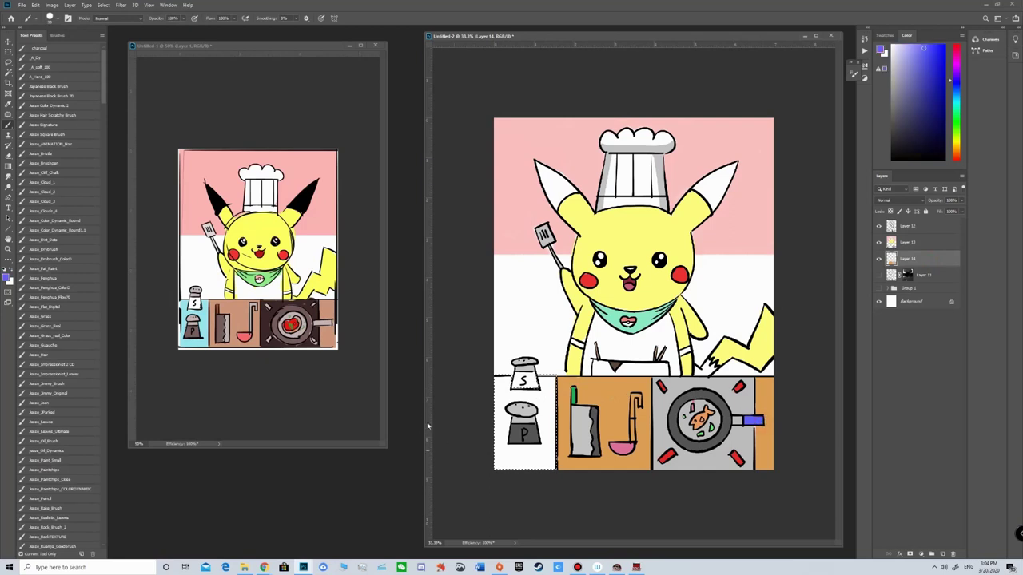
{"action": "left_click", "coordinate": [203, 316], "text": "alt"}
{"action": "key", "text": "bracketright"}
{"action": "key", "text": "bracketright"}
{"action": "key", "text": "bracketright"}
{"action": "key", "text": "bracketright"}
{"action": "key", "text": "bracketright"}
{"action": "key", "text": "bracketright"}
{"action": "key", "text": "bracketright"}
{"action": "key", "text": "bracketright"}
{"action": "key", "text": "bracketright"}
{"action": "key", "text": "bracketright"}
{"action": "key", "text": "bracketright"}
{"action": "mouse_move", "coordinate": [559, 379]}
{"action": "left_mouse_down"}
{"action": "mouse_move", "coordinate": [482, 403]}
{"action": "mouse_move", "coordinate": [466, 460]}
{"action": "mouse_move", "coordinate": [515, 465]}
{"action": "left_mouse_up"}
{"action": "key", "text": "ctrl+d"}
{"action": "key", "text": "e"}
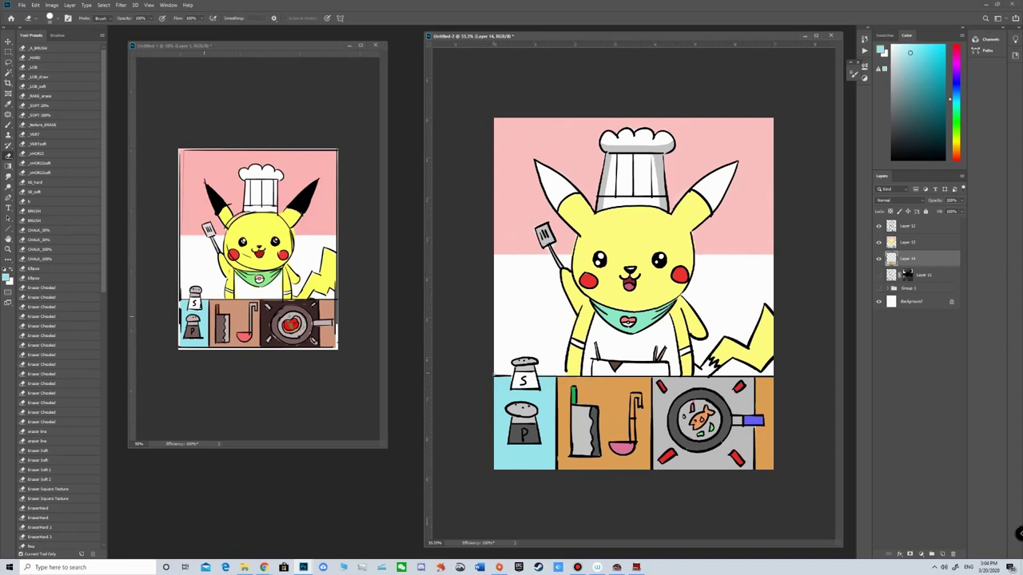
{"action": "key", "text": "b"}
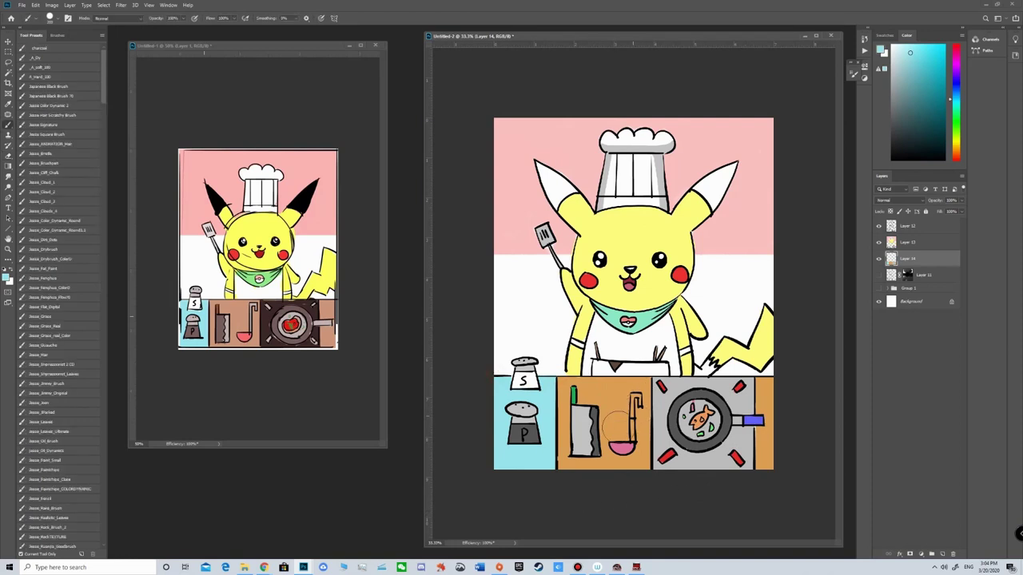
Paint the ladle's stem light grey and its hooked handle green, cleaning up the edges with the counter's orange.
{"action": "left_click", "coordinate": [581, 437], "text": "alt"}
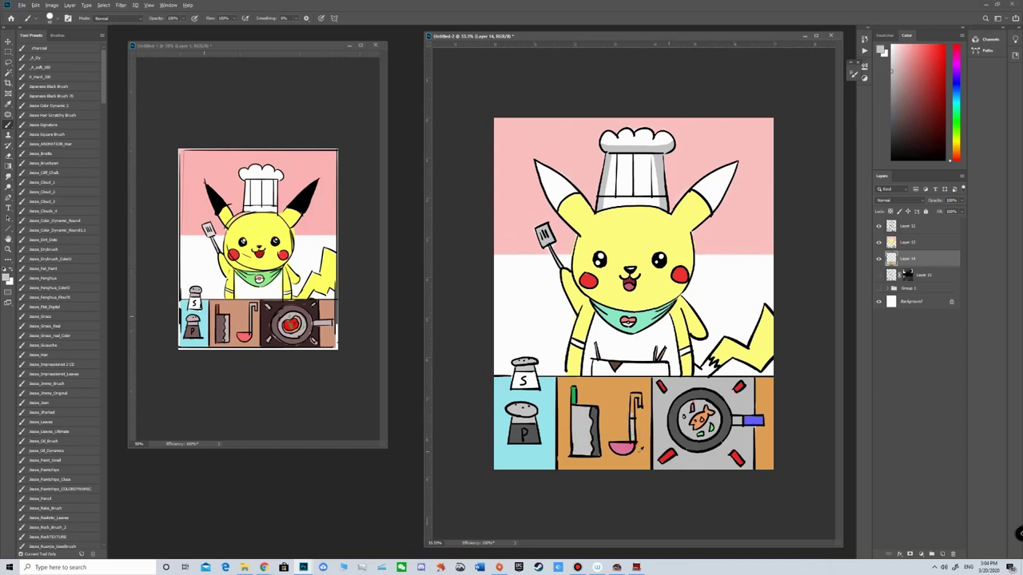
{"action": "left_click", "coordinate": [576, 395], "text": "alt"}
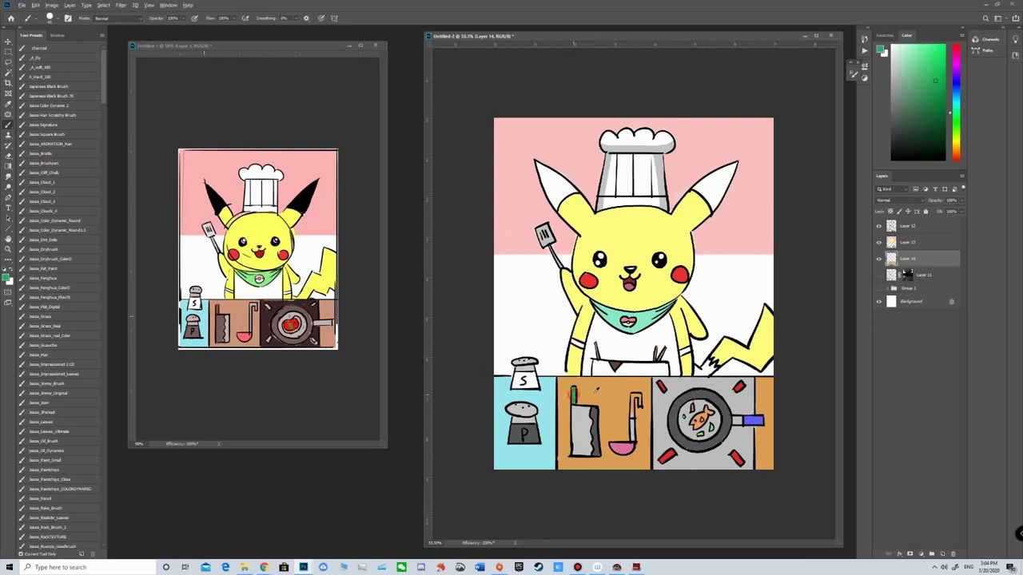
{"action": "mouse_move", "coordinate": [633, 420]}
{"action": "left_mouse_down"}
{"action": "mouse_move", "coordinate": [630, 397]}
{"action": "mouse_move", "coordinate": [640, 399]}
{"action": "left_mouse_up"}
{"action": "key", "text": "bracketleft"}
{"action": "left_click", "coordinate": [631, 388], "text": "alt"}
{"action": "mouse_move", "coordinate": [628, 392]}
{"action": "left_mouse_down"}
{"action": "mouse_move", "coordinate": [622, 425]}
{"action": "mouse_move", "coordinate": [634, 378]}
{"action": "mouse_move", "coordinate": [646, 410]}
{"action": "left_mouse_up"}
{"action": "key", "text": "z"}
{"action": "left_click", "coordinate": [645, 409], "text": "alt"}
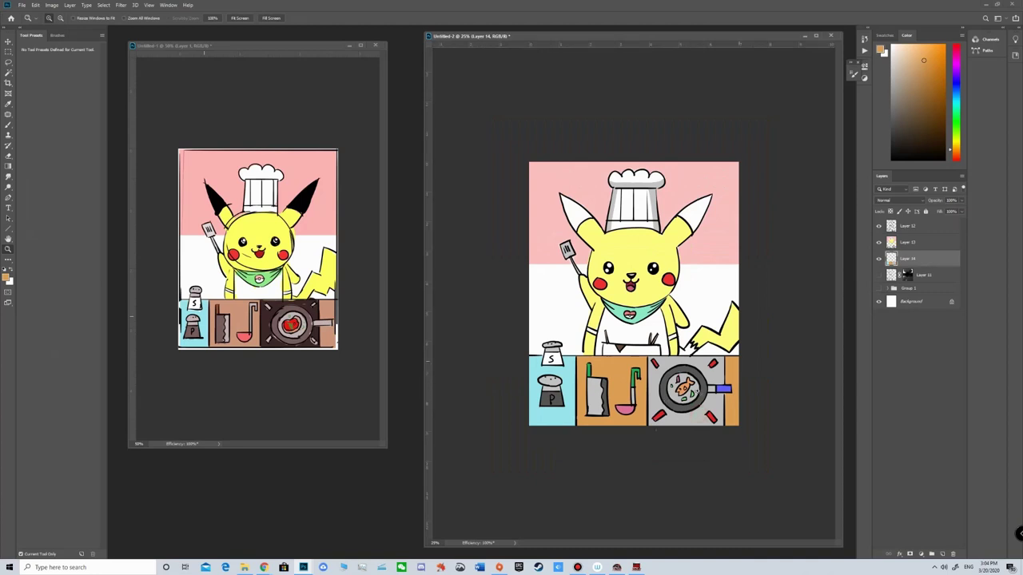
{"action": "left_click", "coordinate": [726, 402]}
{"action": "key", "text": "w"}
{"action": "left_click", "coordinate": [713, 420]}
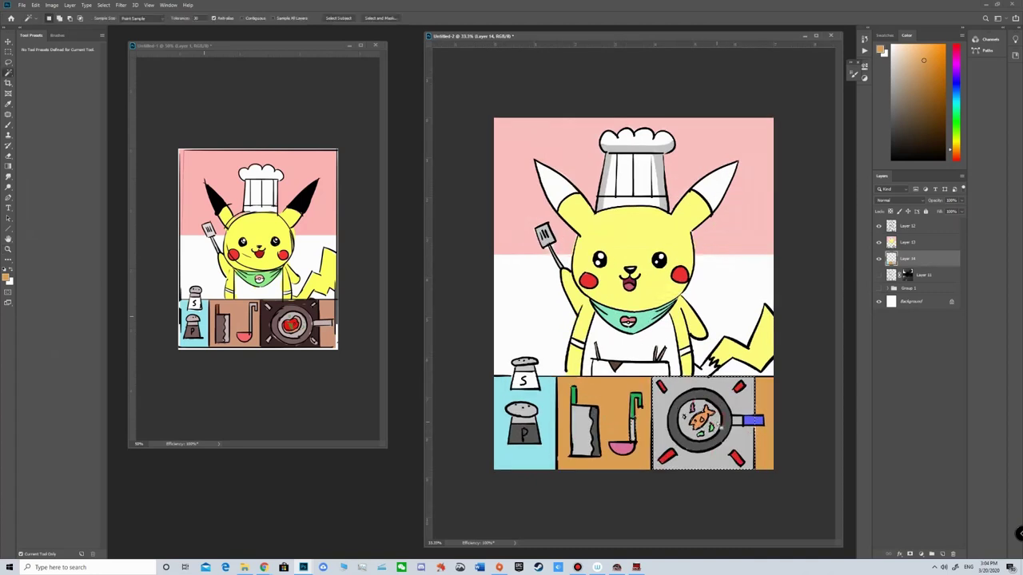
{"action": "key", "text": "m"}
{"action": "left_click_drag", "start_coordinate": [677, 393], "coordinate": [718, 439]}
{"action": "key", "text": "ctrl+d"}
{"action": "left_click", "coordinate": [907, 275]}
{"action": "key", "text": "b"}
{"action": "left_click", "coordinate": [891, 275]}
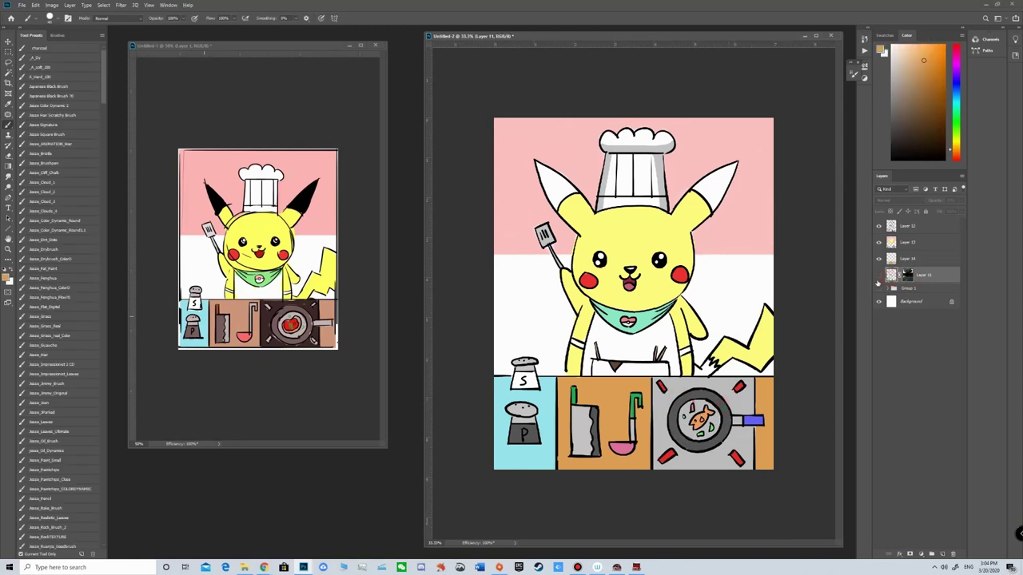
Paint the inside of the frying pan around the food dark grey on Layer 13, using the pan rim's colour.
{"action": "left_click", "coordinate": [911, 258]}
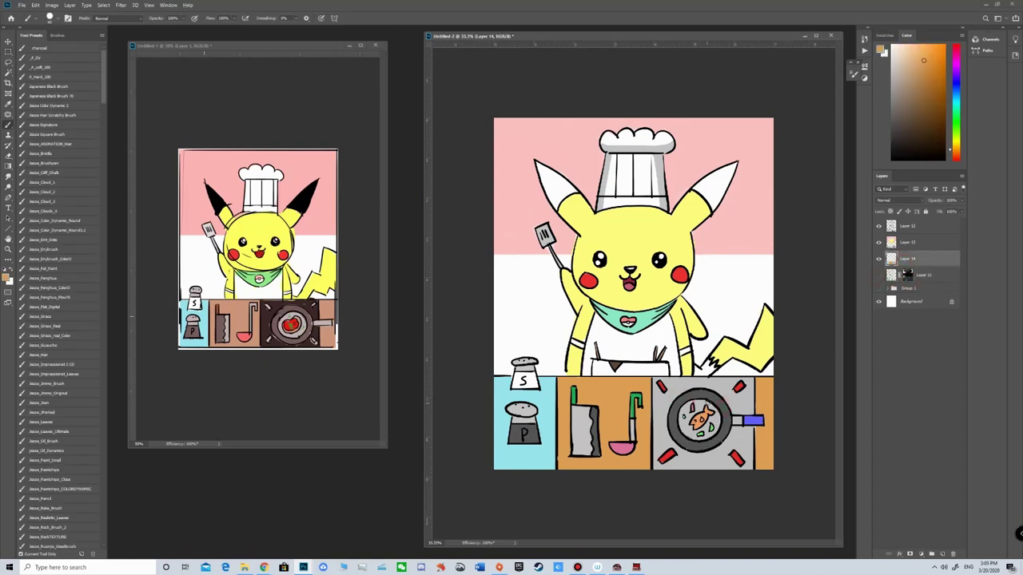
{"action": "left_click", "coordinate": [711, 389], "text": "alt"}
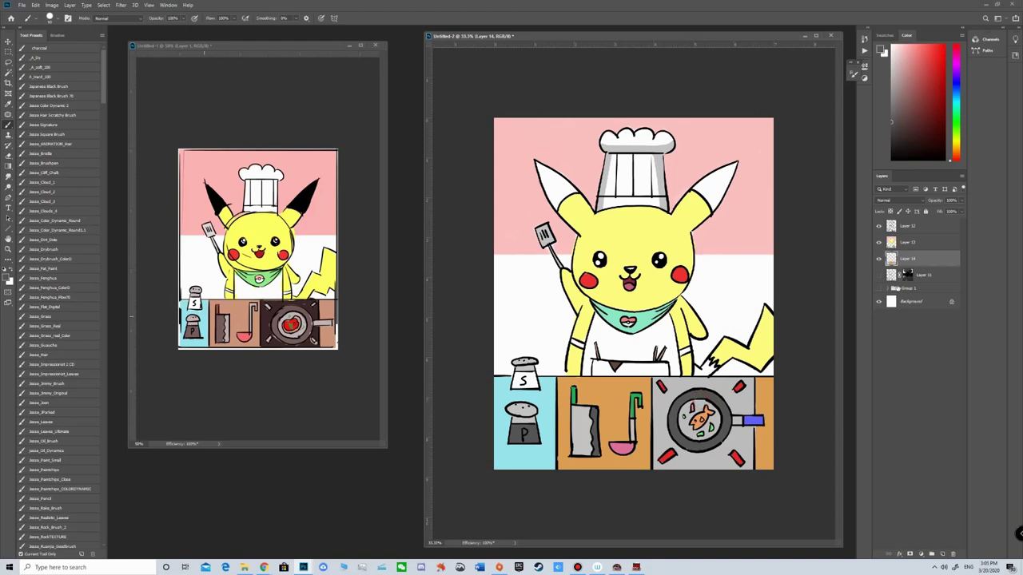
{"action": "left_click", "coordinate": [907, 242]}
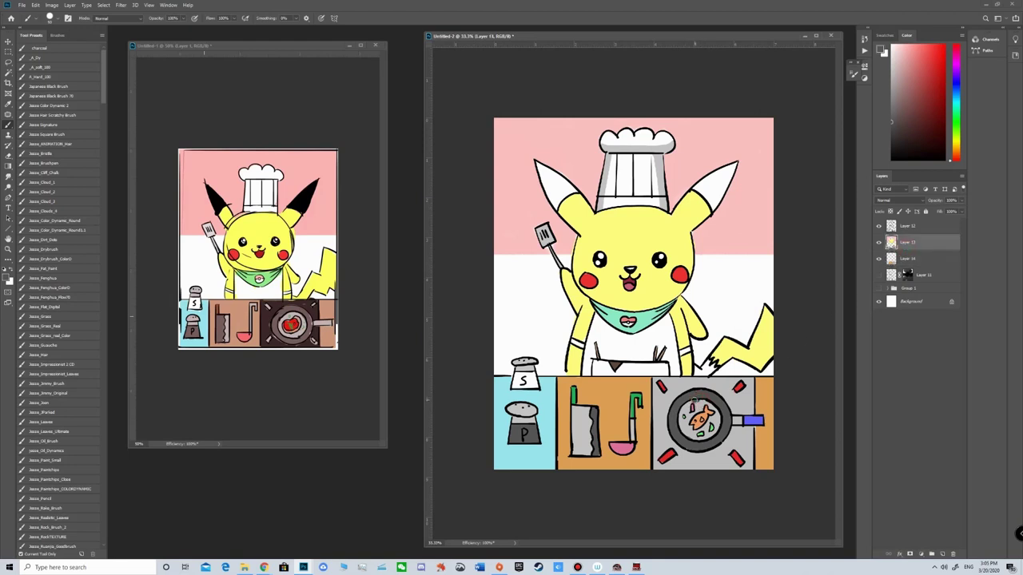
{"action": "mouse_move", "coordinate": [698, 400]}
{"action": "left_mouse_down"}
{"action": "mouse_move", "coordinate": [718, 422]}
{"action": "mouse_move", "coordinate": [714, 407]}
{"action": "mouse_move", "coordinate": [680, 426]}
{"action": "mouse_move", "coordinate": [690, 404]}
{"action": "mouse_move", "coordinate": [687, 416]}
{"action": "left_mouse_up"}
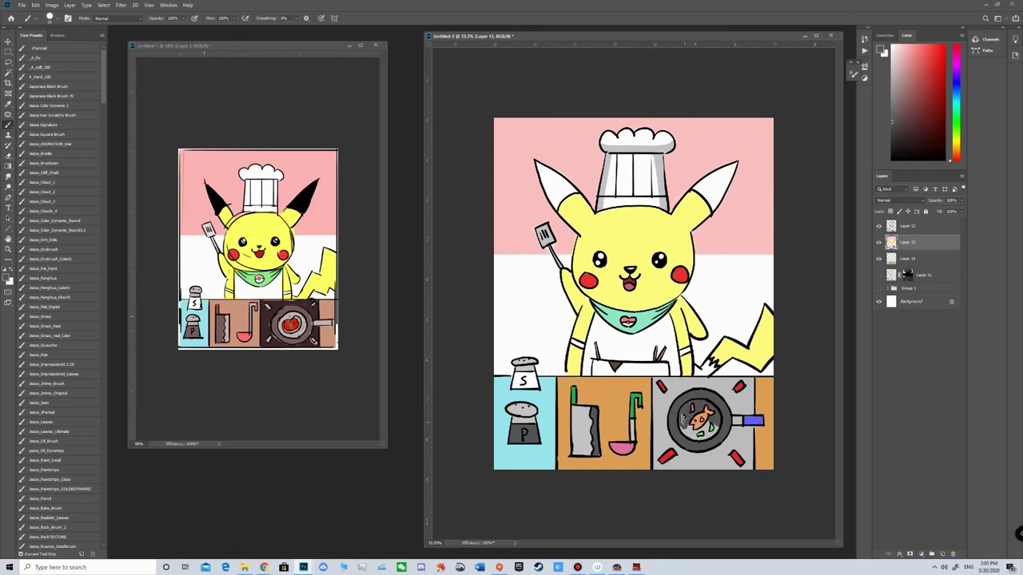
{"action": "left_click_drag", "start_coordinate": [685, 426], "coordinate": [689, 432]}
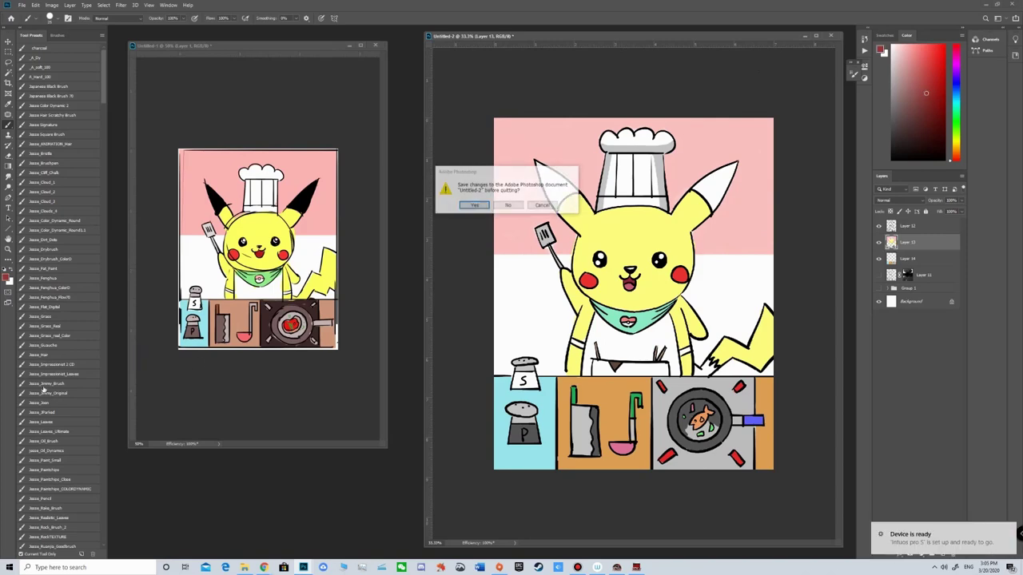
{"action": "key", "text": "ctrl+Tab"}
{"action": "key", "text": "ctrl+a"}
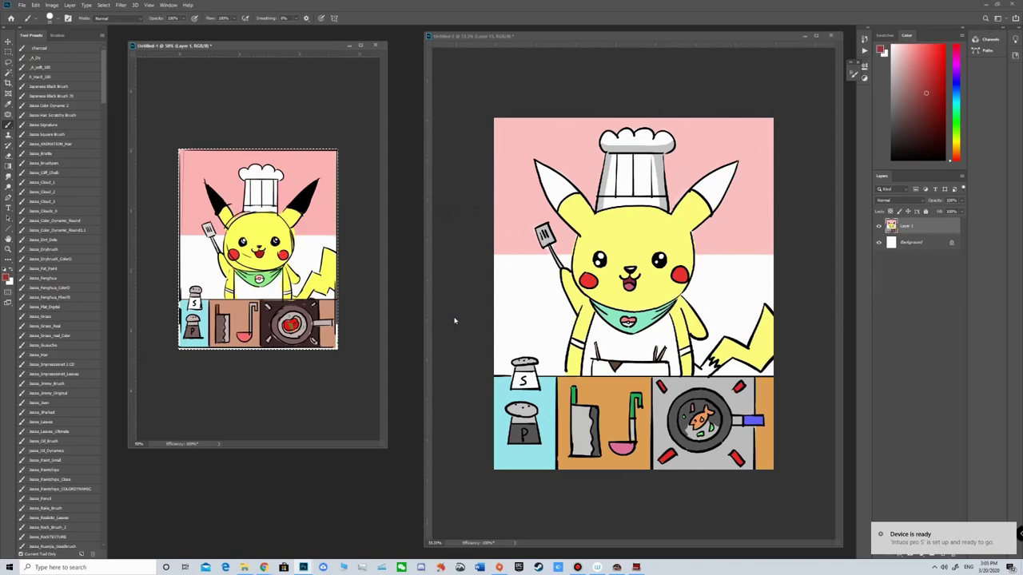
{"action": "key", "text": "Delete"}
{"action": "key", "text": "ctrl+z"}
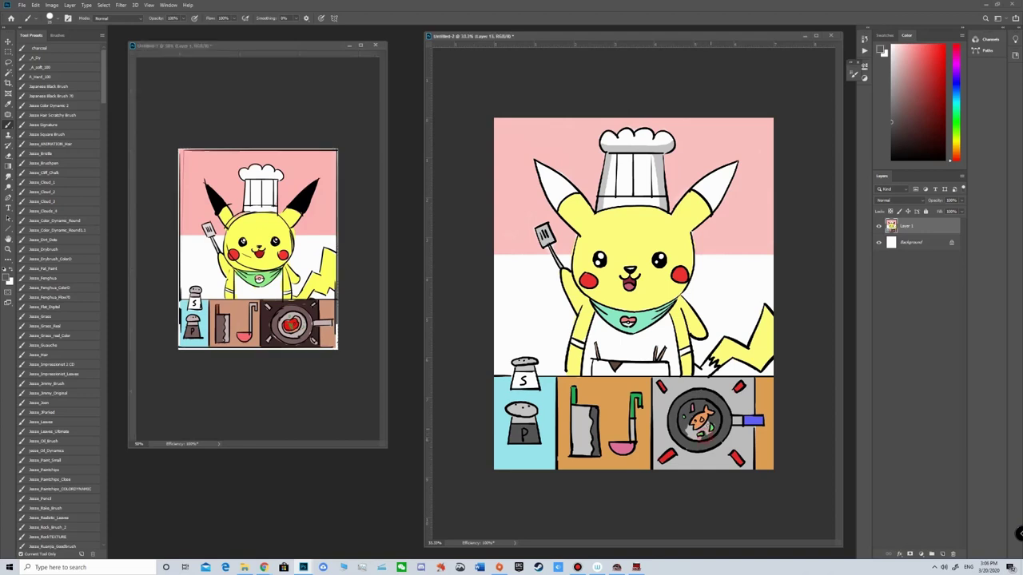
{"action": "left_click", "coordinate": [707, 435]}
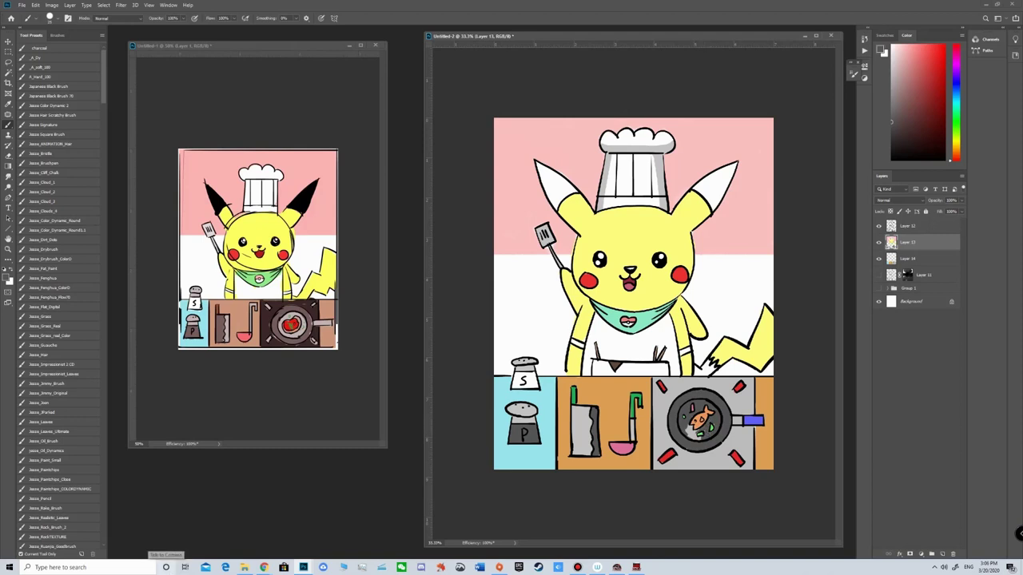
Search Windows for "wacom" and try to open Wacom Tablet Properties.
{"action": "left_click", "coordinate": [152, 568]}
{"action": "type", "text": "wacom"}
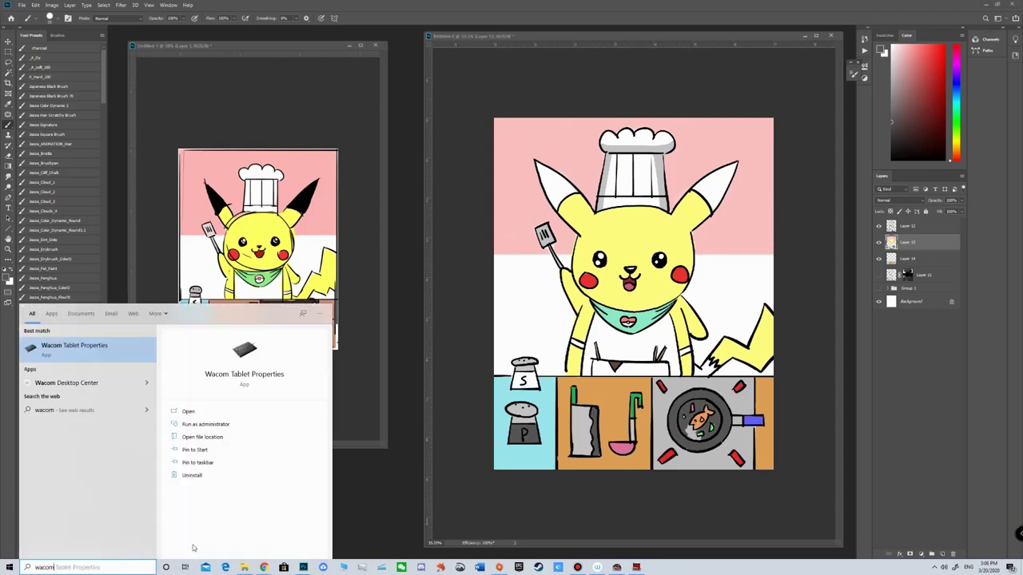
{"action": "key", "text": "Return"}
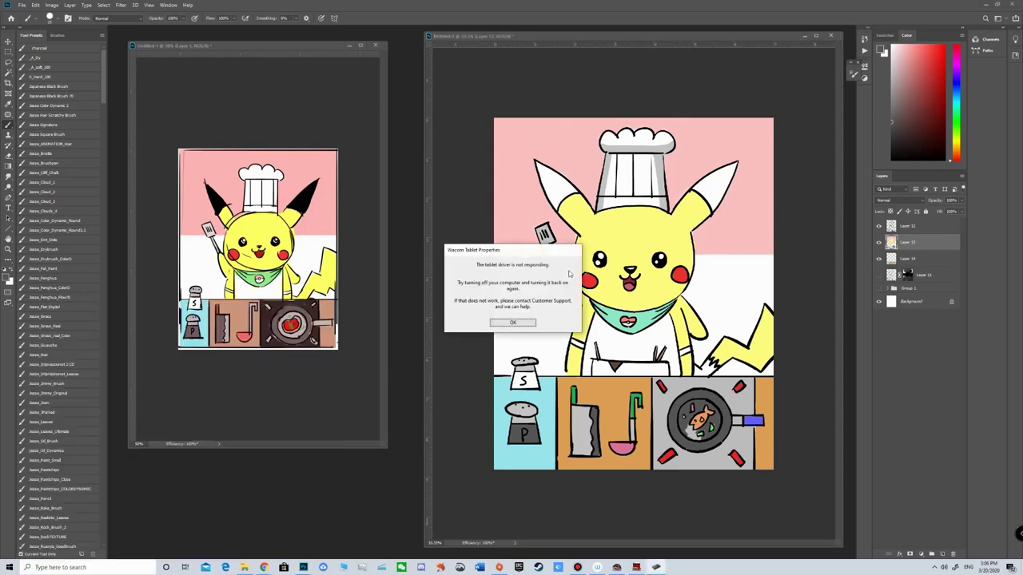
{"action": "left_click", "coordinate": [527, 323]}
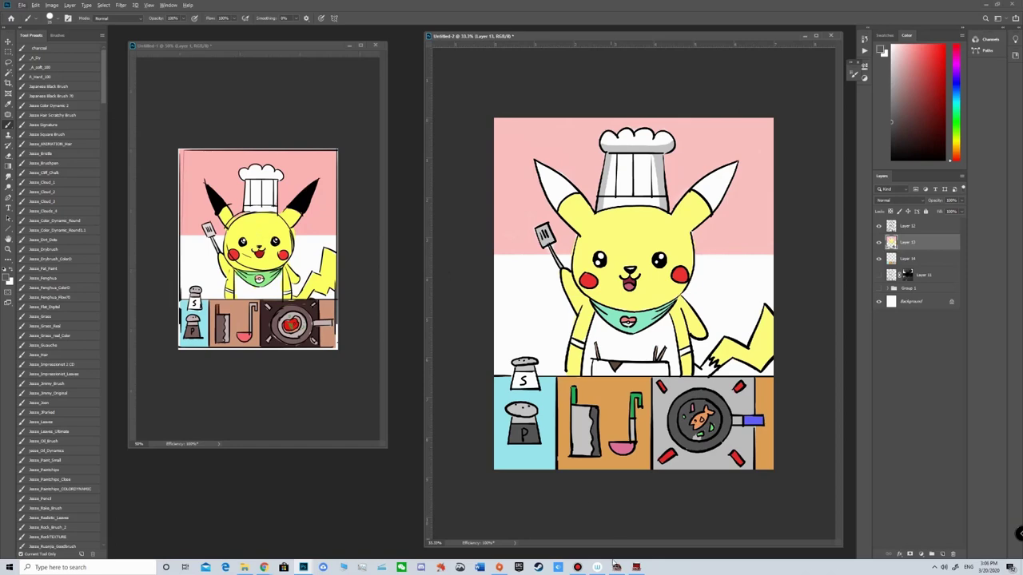
Touch up the dark grey inside the frying pan beside the food on Layer 13.
{"action": "left_click", "coordinate": [577, 567]}
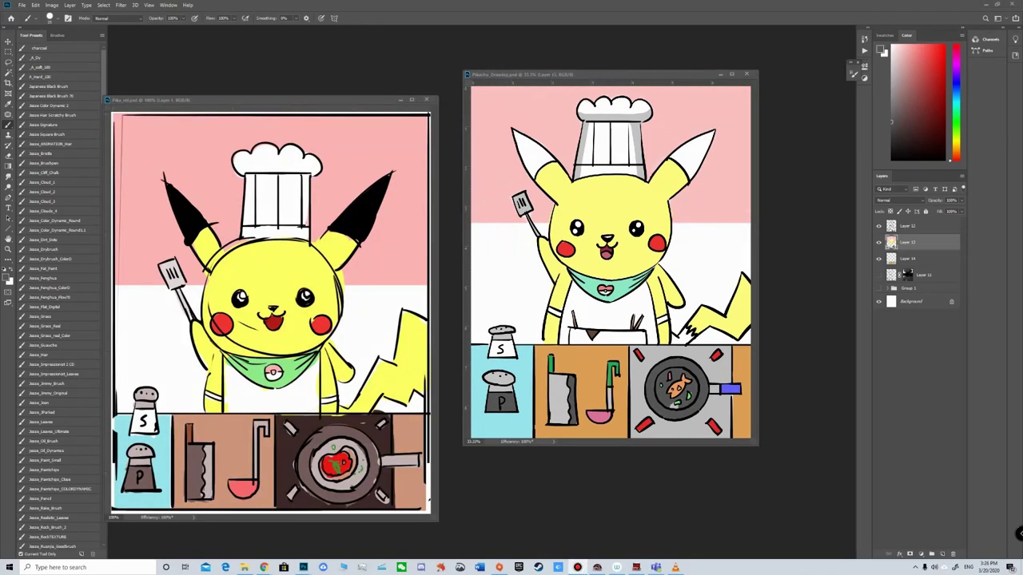
{"action": "left_click", "coordinate": [671, 399]}
{"action": "key", "text": "ctrl+z"}
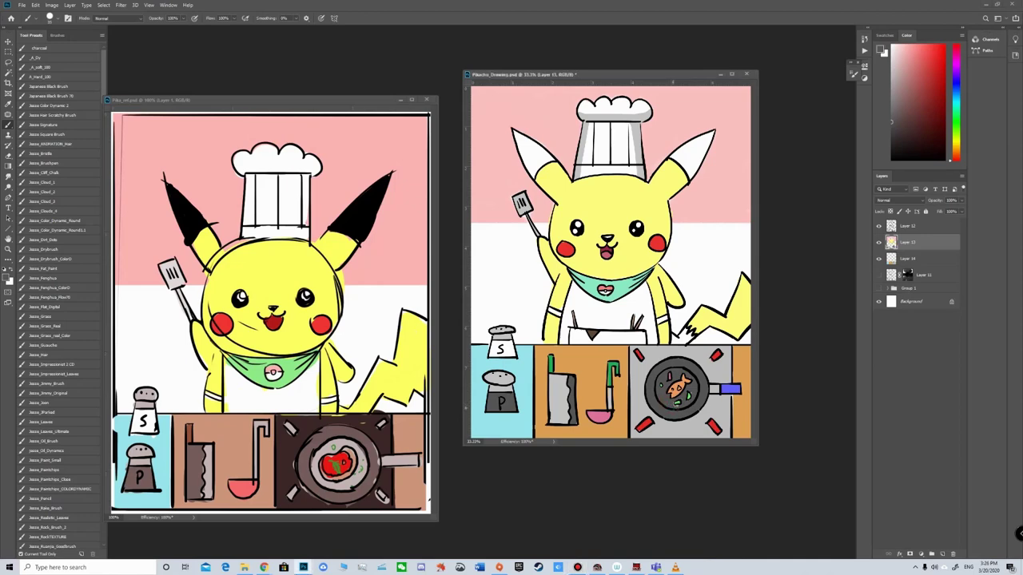
{"action": "left_click_drag", "start_coordinate": [691, 388], "coordinate": [692, 398]}
Shade Pikachu's armbands grey and clean up around them with the sampled body yellow and apron white.
{"action": "key", "text": "l"}
{"action": "key", "text": "b"}
{"action": "left_click_drag", "start_coordinate": [549, 309], "coordinate": [556, 313]}
{"action": "left_click", "coordinate": [555, 303], "text": "alt"}
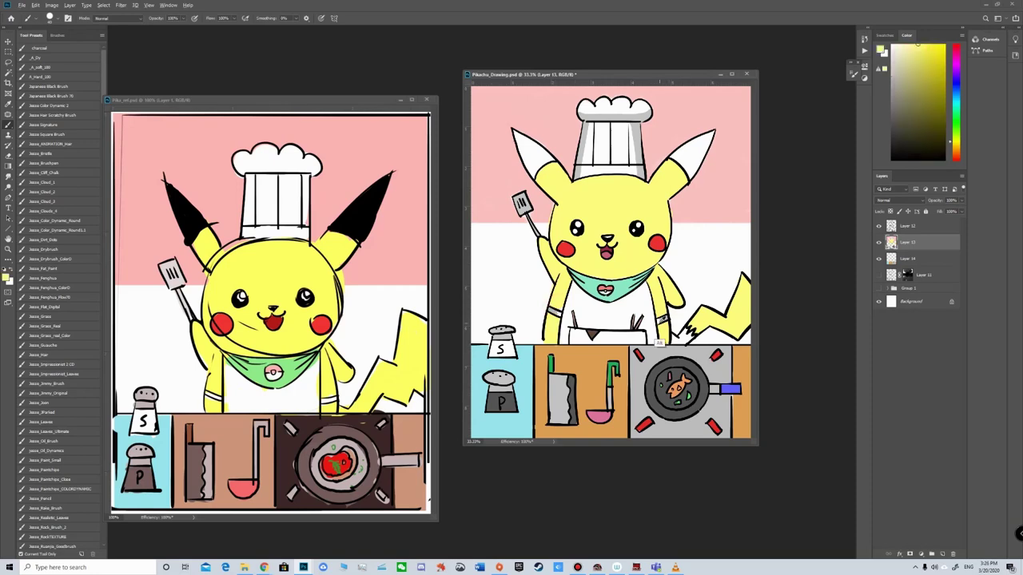
{"action": "left_click", "coordinate": [660, 322], "text": "alt"}
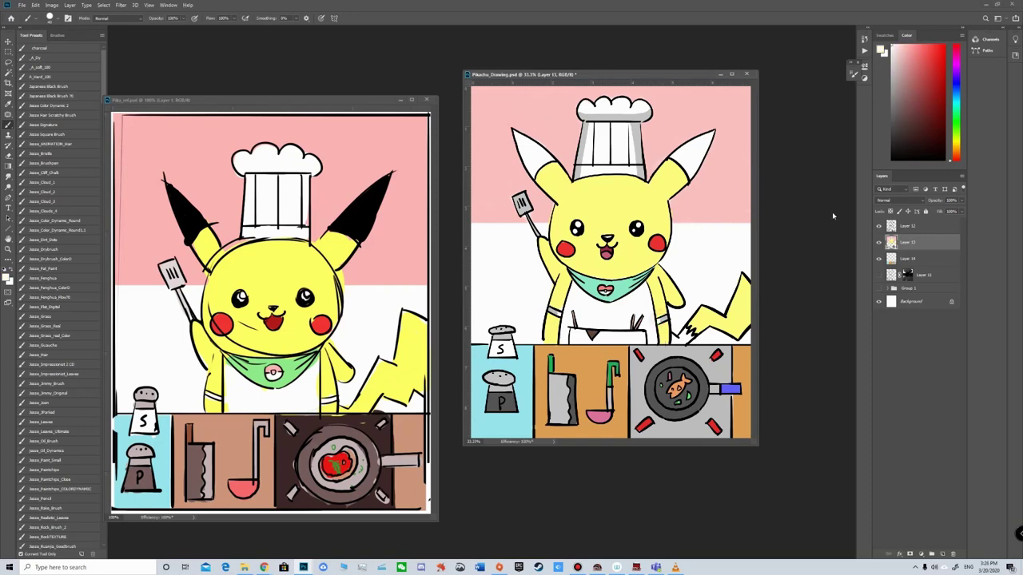
Fill the tips of both Pikachu ears with near-black, matching the reference sketch.
{"action": "left_click", "coordinate": [941, 155]}
{"action": "mouse_move", "coordinate": [681, 153]}
{"action": "left_mouse_down"}
{"action": "mouse_move", "coordinate": [689, 145]}
{"action": "mouse_move", "coordinate": [673, 157]}
{"action": "mouse_move", "coordinate": [714, 132]}
{"action": "mouse_move", "coordinate": [695, 170]}
{"action": "mouse_move", "coordinate": [675, 160]}
{"action": "mouse_move", "coordinate": [698, 152]}
{"action": "mouse_move", "coordinate": [682, 161]}
{"action": "mouse_move", "coordinate": [688, 179]}
{"action": "mouse_move", "coordinate": [707, 148]}
{"action": "mouse_move", "coordinate": [682, 165]}
{"action": "mouse_move", "coordinate": [672, 156]}
{"action": "left_mouse_up"}
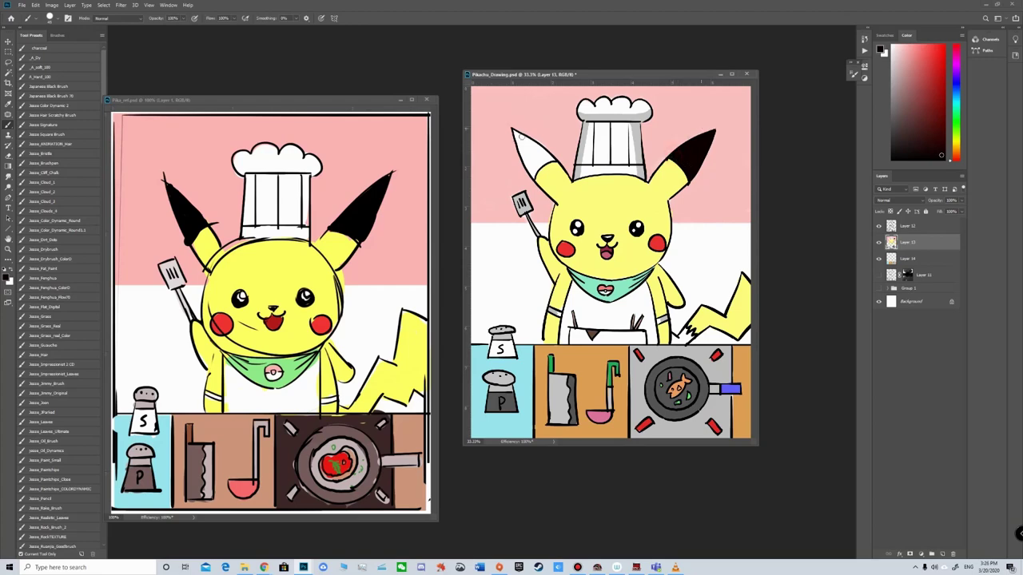
{"action": "mouse_move", "coordinate": [514, 132]}
{"action": "left_mouse_down"}
{"action": "mouse_move", "coordinate": [530, 172]}
{"action": "mouse_move", "coordinate": [517, 135]}
{"action": "mouse_move", "coordinate": [536, 146]}
{"action": "mouse_move", "coordinate": [529, 163]}
{"action": "mouse_move", "coordinate": [534, 147]}
{"action": "mouse_move", "coordinate": [546, 152]}
{"action": "mouse_move", "coordinate": [537, 169]}
{"action": "mouse_move", "coordinate": [550, 160]}
{"action": "mouse_move", "coordinate": [534, 159]}
{"action": "left_mouse_up"}
Mix a dark orange-brown, paint the base of Pikachu's tail with it, and sample the red of the burner prongs.
{"action": "left_click", "coordinate": [565, 249], "text": "alt"}
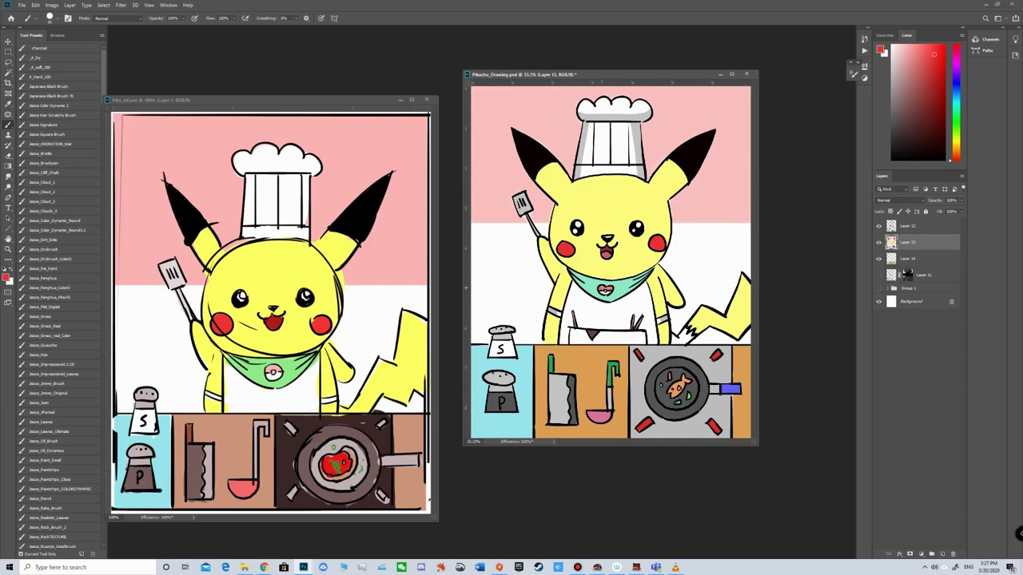
{"action": "left_click_drag", "start_coordinate": [956, 157], "coordinate": [956, 148]}
{"action": "left_click", "coordinate": [939, 123]}
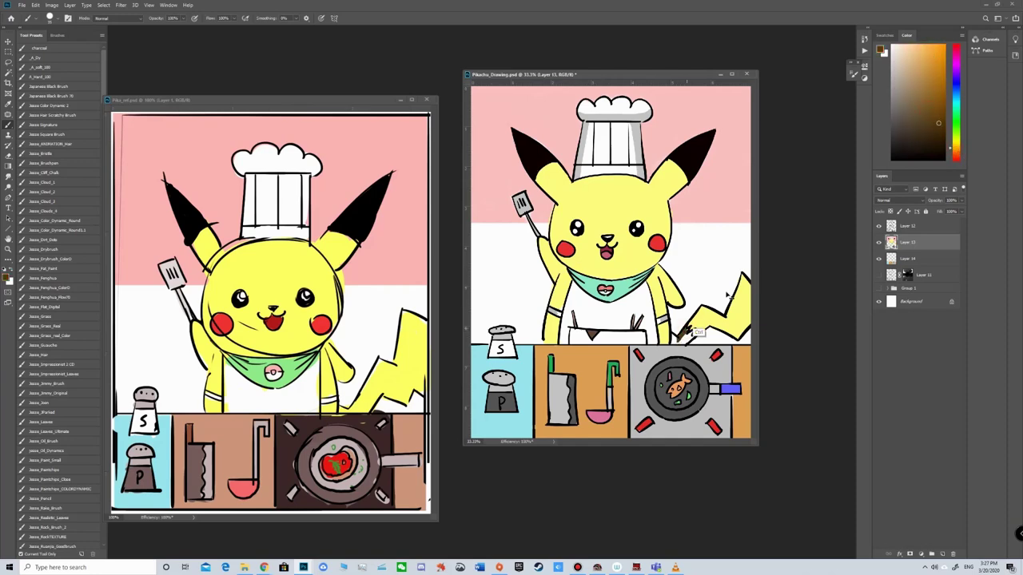
{"action": "left_click", "coordinate": [940, 115]}
{"action": "mouse_move", "coordinate": [682, 328]}
{"action": "left_mouse_down"}
{"action": "mouse_move", "coordinate": [690, 339]}
{"action": "mouse_move", "coordinate": [671, 336]}
{"action": "left_mouse_up"}
{"action": "left_click", "coordinate": [643, 429], "text": "alt"}
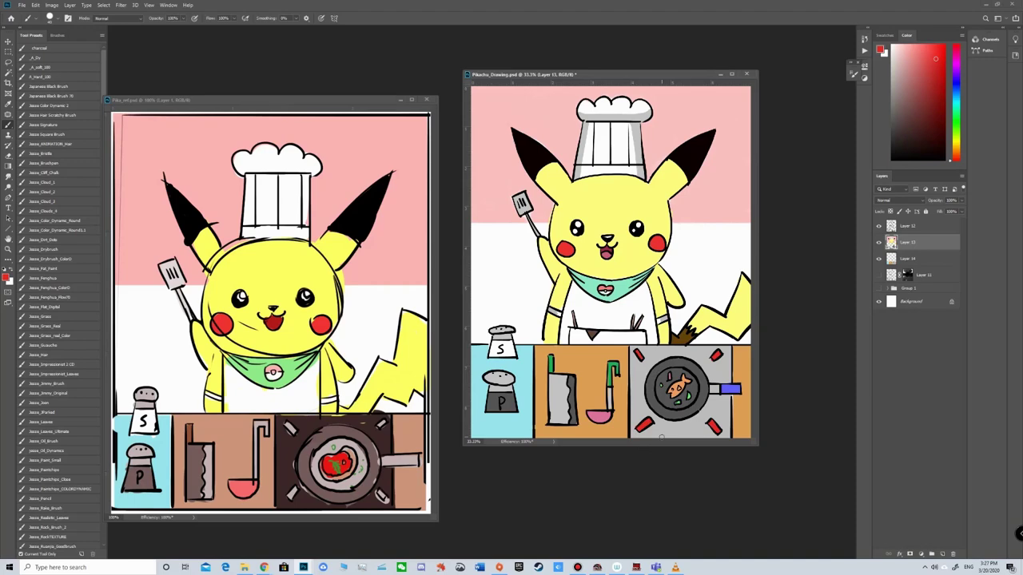
On Layer 12, select the line art of Pikachu's right-hand eye with a rectangular marquee and shift it slightly.
{"action": "left_click", "coordinate": [933, 230]}
{"action": "key", "text": "e"}
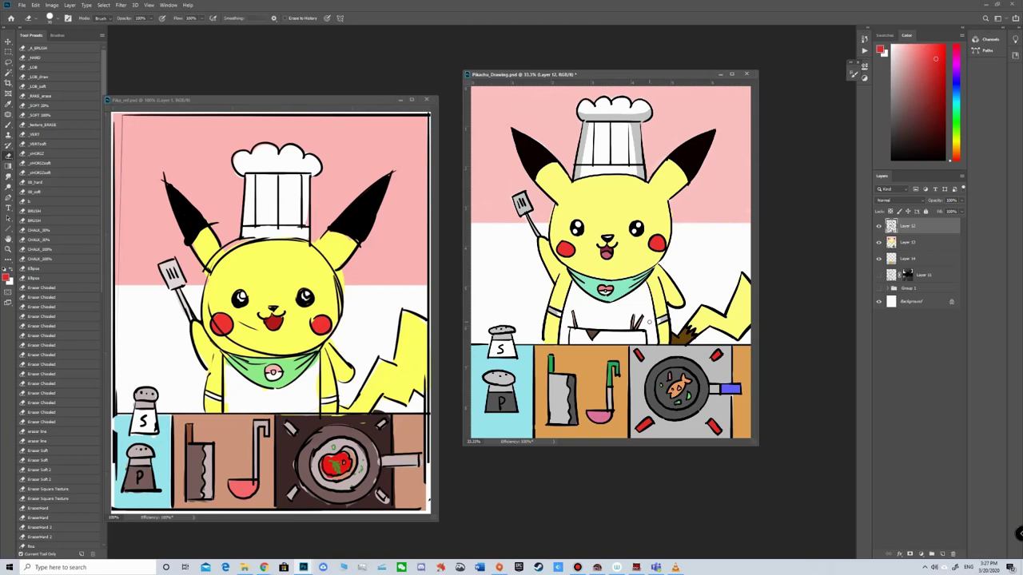
{"action": "key", "text": "m"}
{"action": "mouse_move", "coordinate": [625, 215]}
{"action": "left_mouse_down"}
{"action": "mouse_move", "coordinate": [647, 239]}
{"action": "mouse_move", "coordinate": [639, 230]}
{"action": "left_mouse_up"}
{"action": "key", "text": "v"}
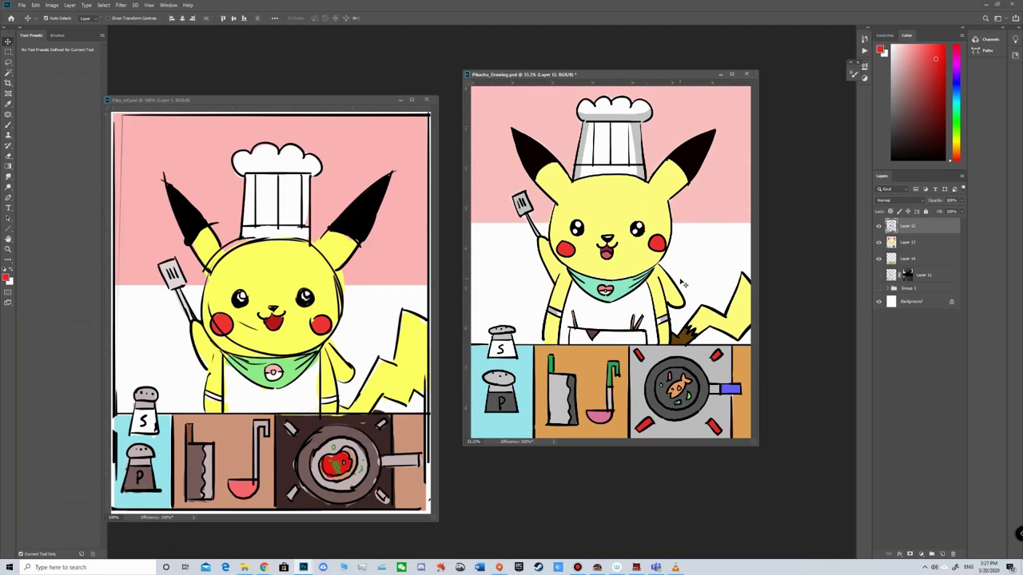
On Layer 13, paint over the area around the right-hand eye with the sampled face yellow.
{"action": "key", "text": "b"}
{"action": "left_click", "coordinate": [915, 246]}
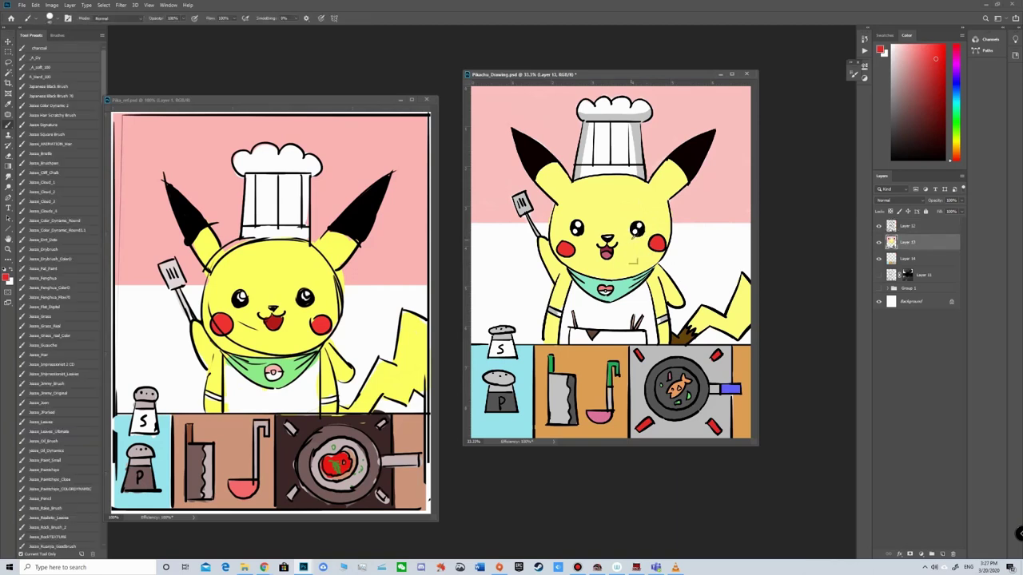
{"action": "left_click", "coordinate": [633, 261], "text": "alt"}
{"action": "left_click_drag", "start_coordinate": [627, 235], "coordinate": [627, 223]}
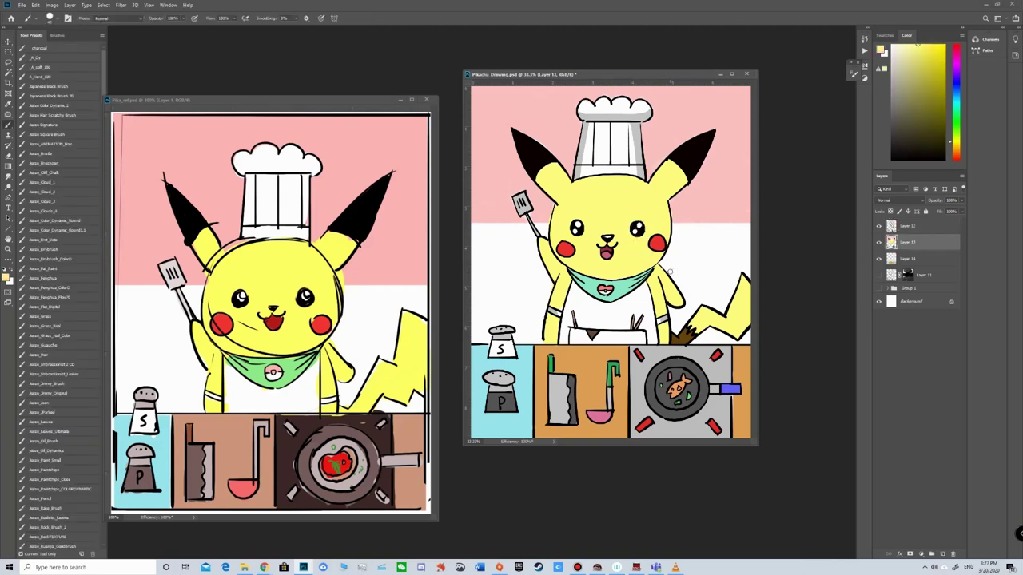